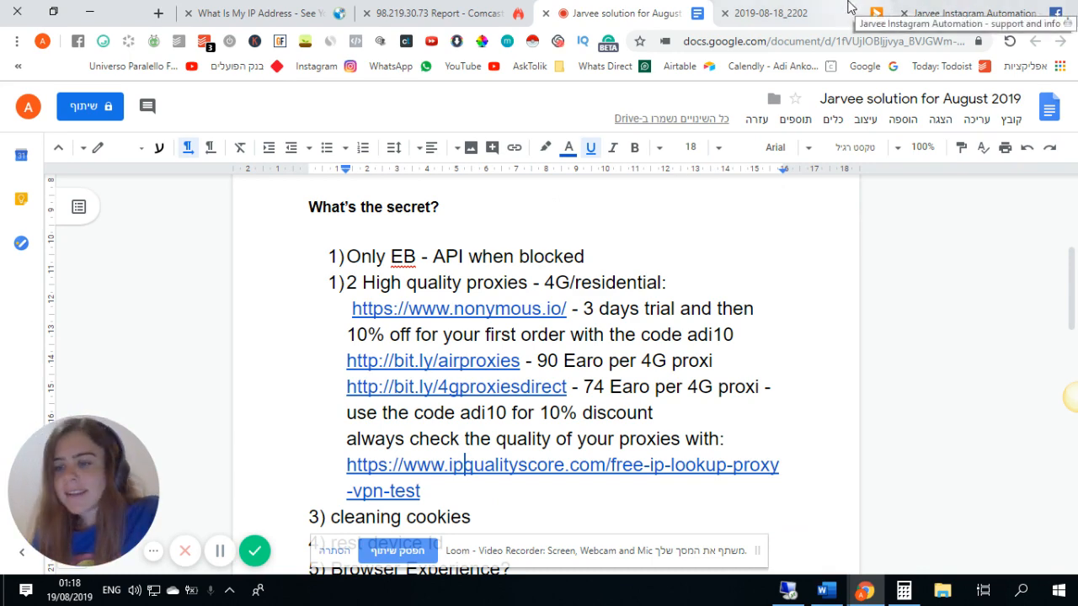
Switch to the Jarvee Instagram Automation Facebook group and look over its header, pinned announcement and recent posts.
left_click(968, 13)
scroll(686, 333, "up", 3)
scroll(680, 344, "up", 5)
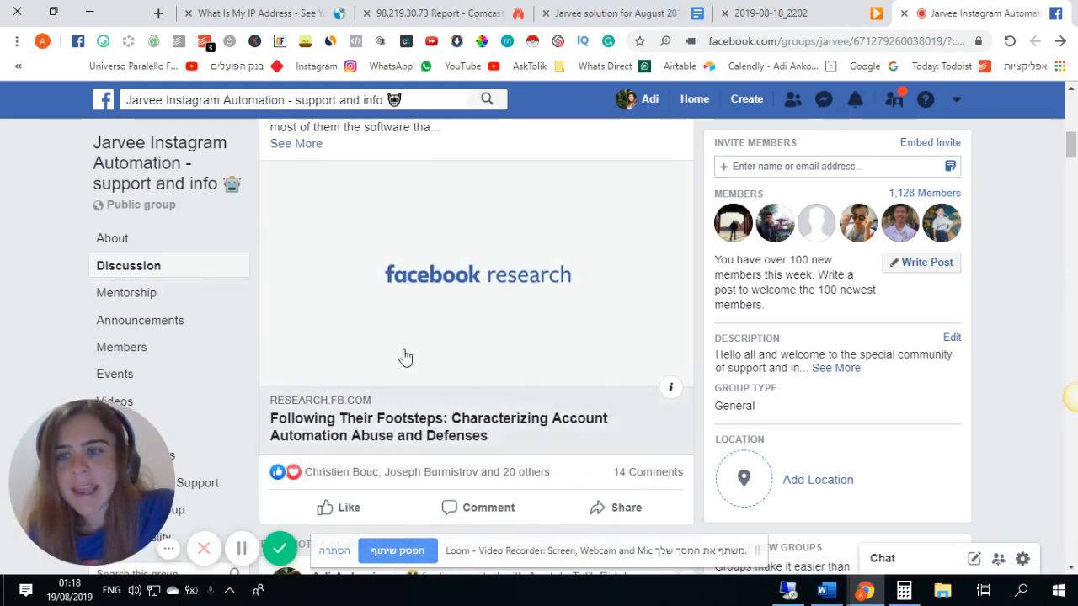
scroll(345, 244, "up", 3)
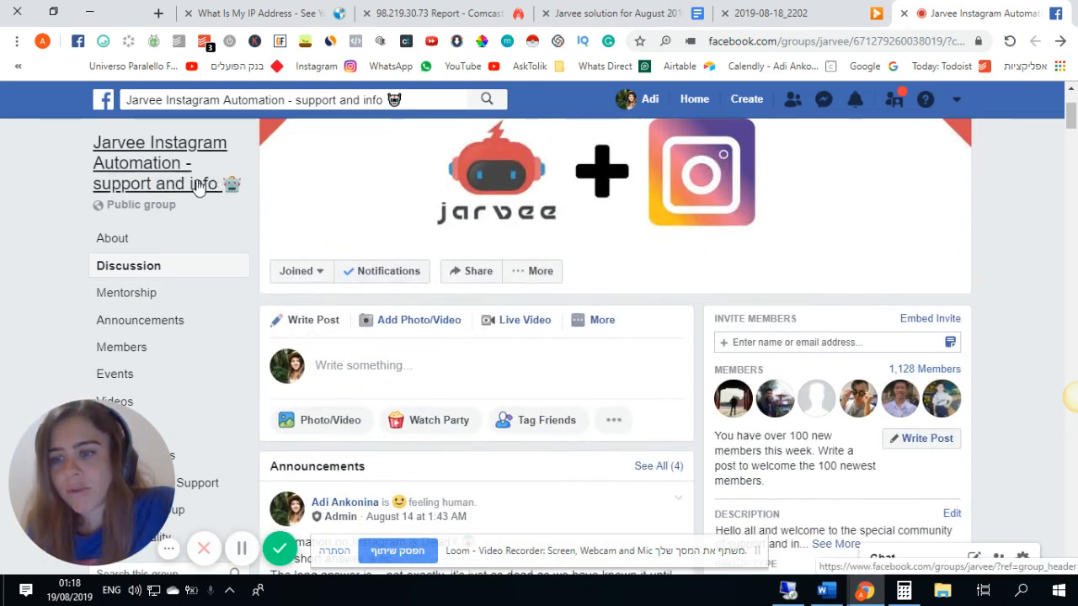
scroll(868, 250, "down", 6)
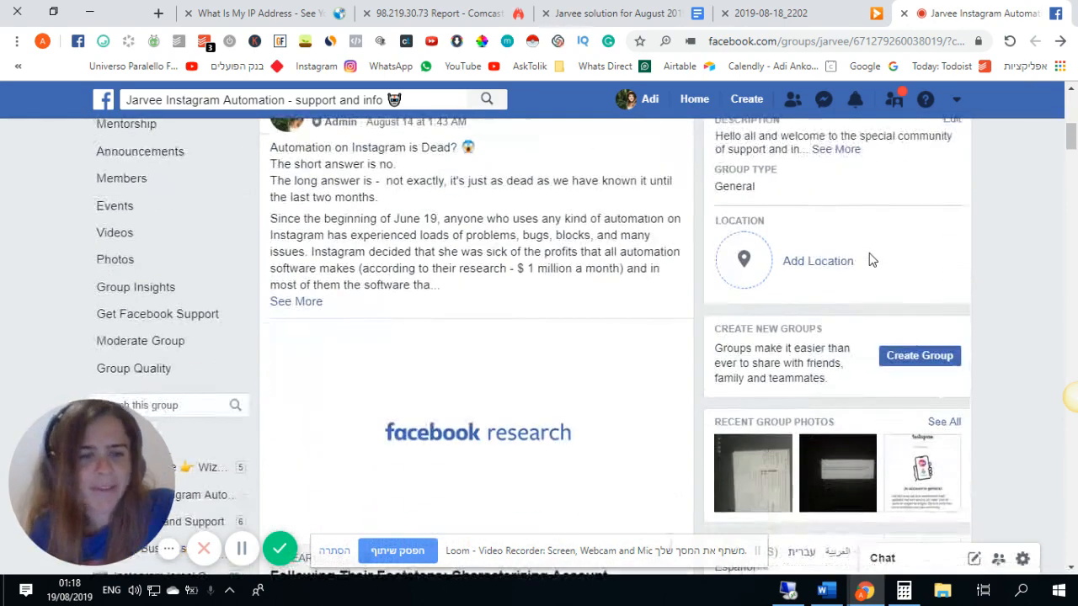
scroll(871, 260, "up", 3)
scroll(873, 252, "down", 4)
scroll(873, 253, "down", 3)
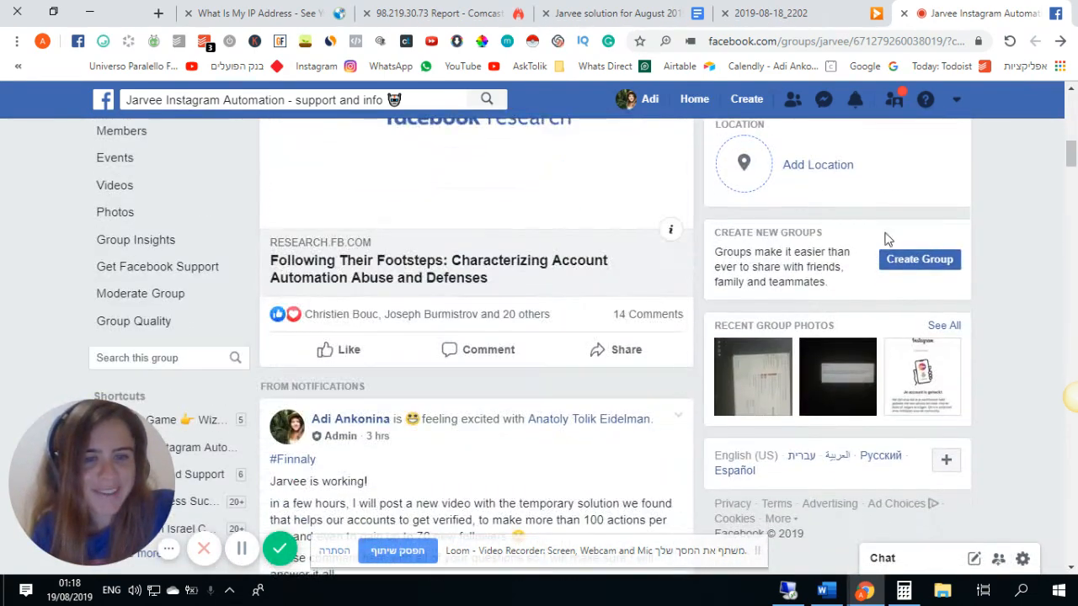
scroll(912, 374, "up", 1)
scroll(912, 375, "up", 5)
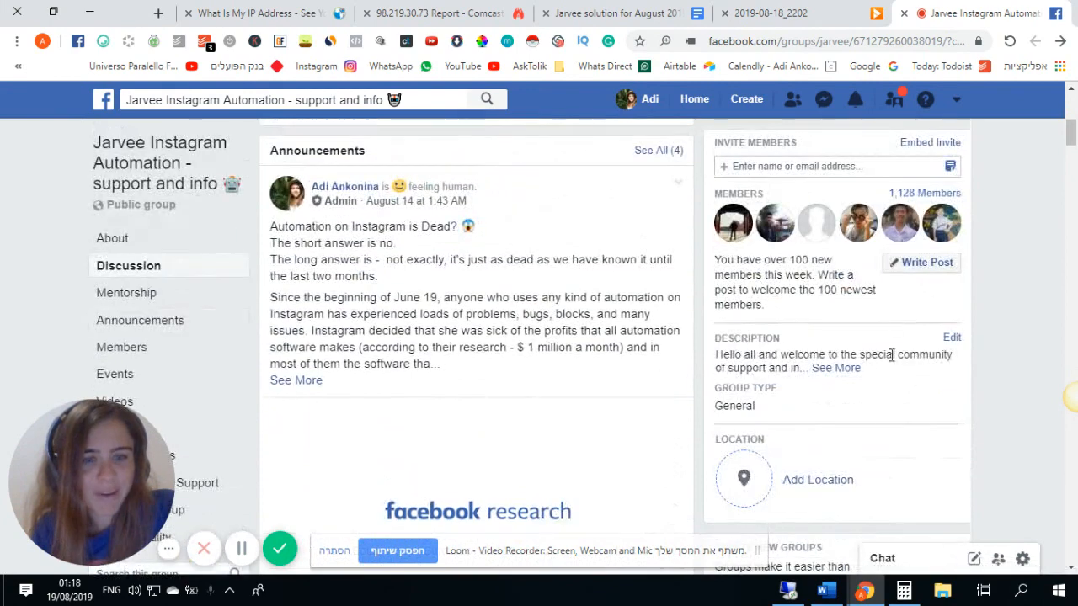
Expand the Facebook group's full description and read it.
scroll(841, 368, "up", 1)
left_click(842, 367)
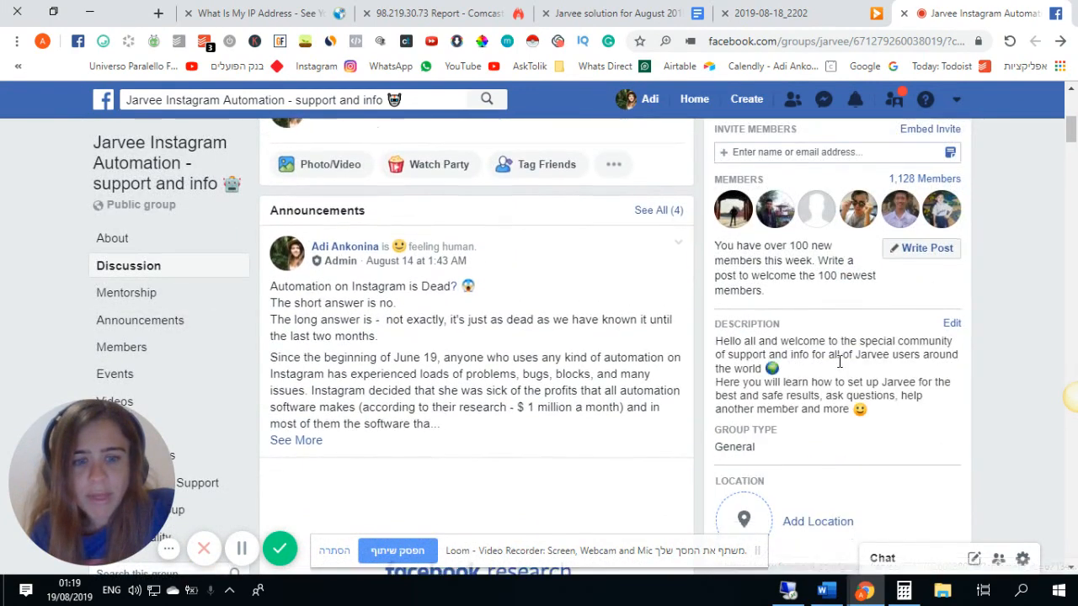
scroll(837, 364, "down", 2)
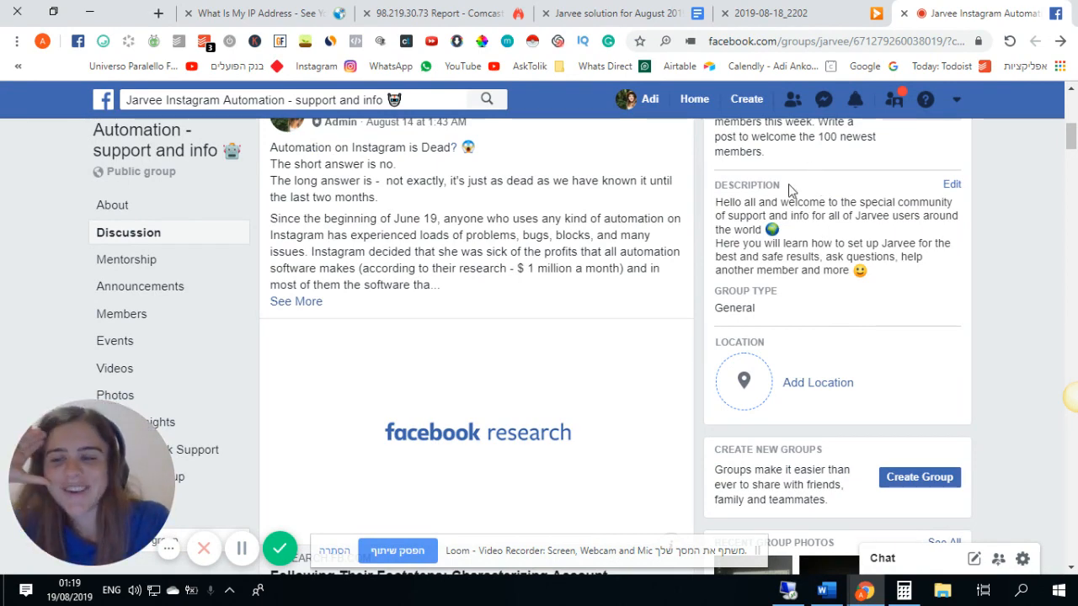
scroll(800, 168, "up", 3)
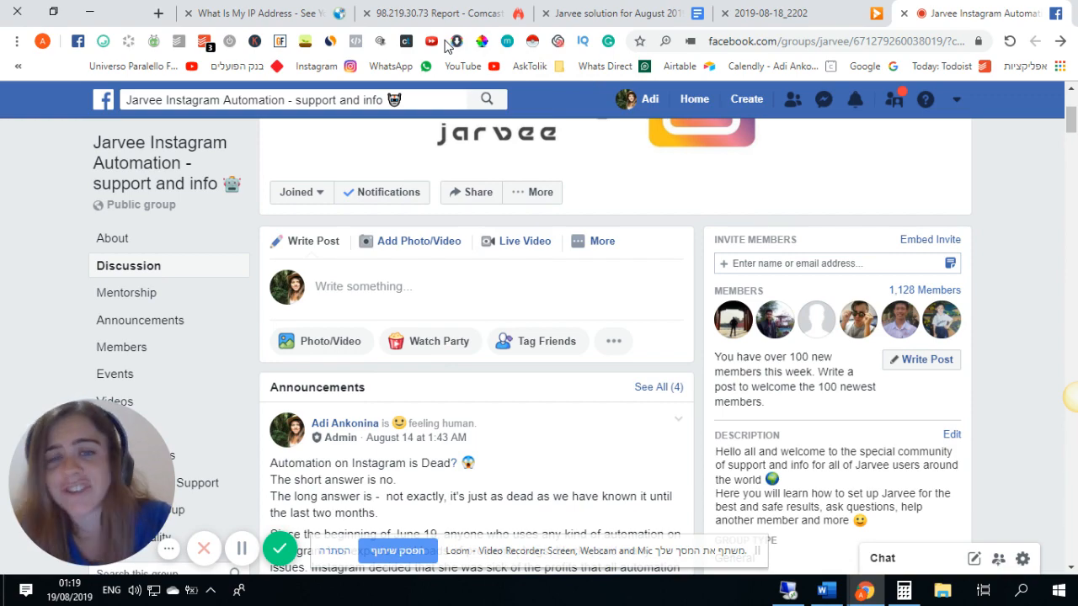
Find the "Jarvee is working!" post in the group and open its screencast link.
scroll(474, 320, "down", 15)
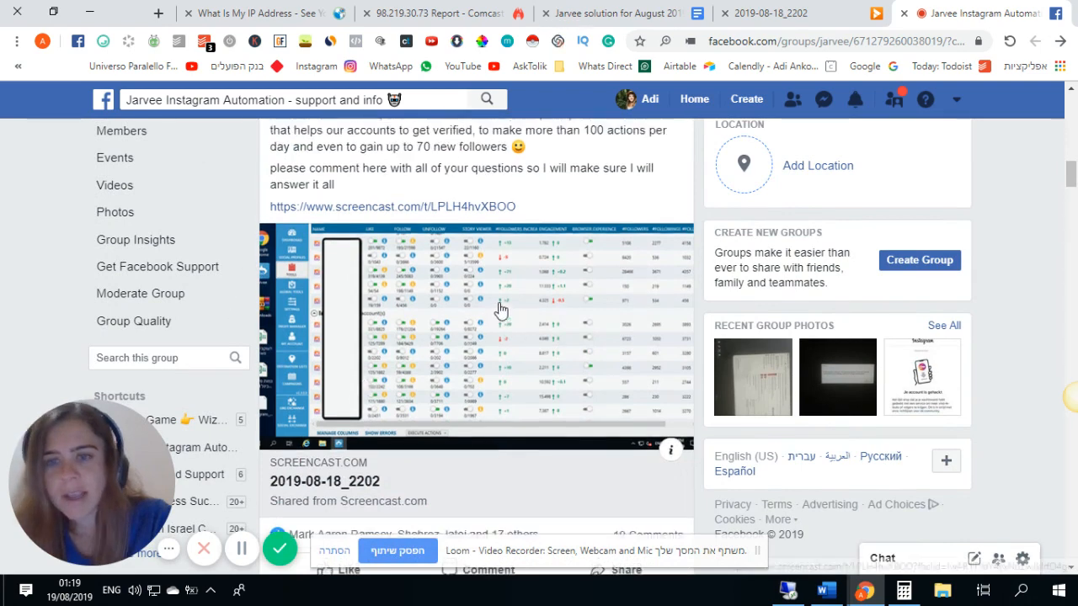
scroll(488, 252, "up", 2)
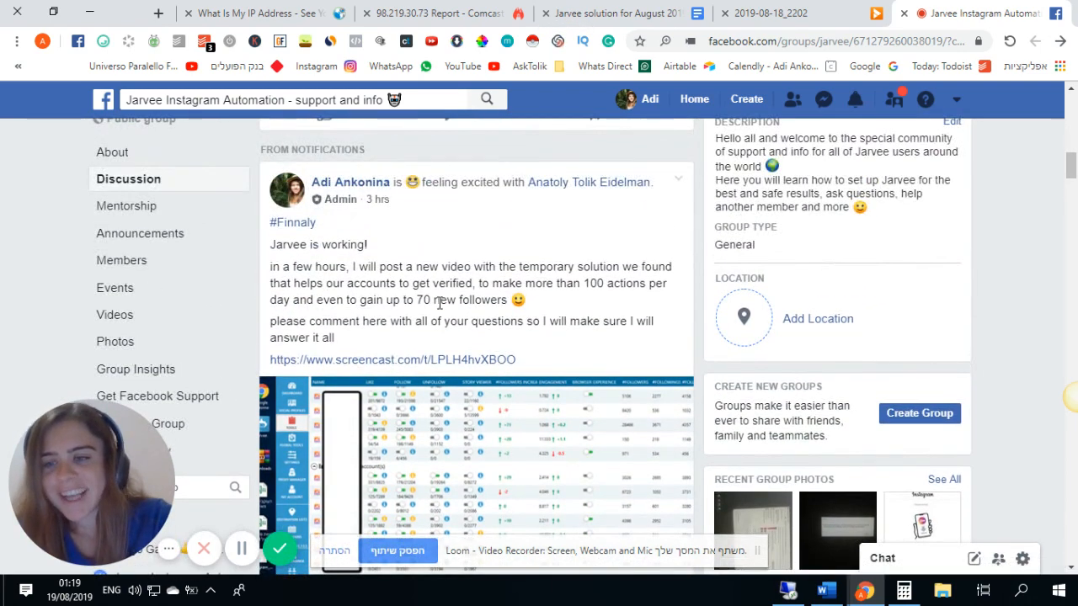
left_click(428, 361)
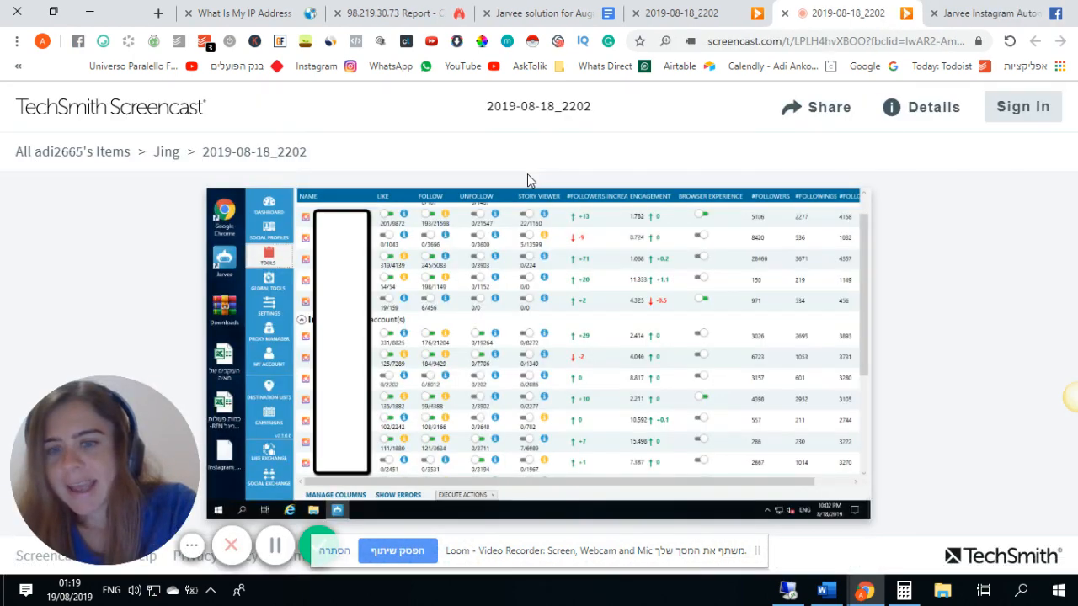
Review the "What's the secret?" list in the Jarvee solution document and check it against the 2019-08-18_2202 screencast.
left_click(571, 7)
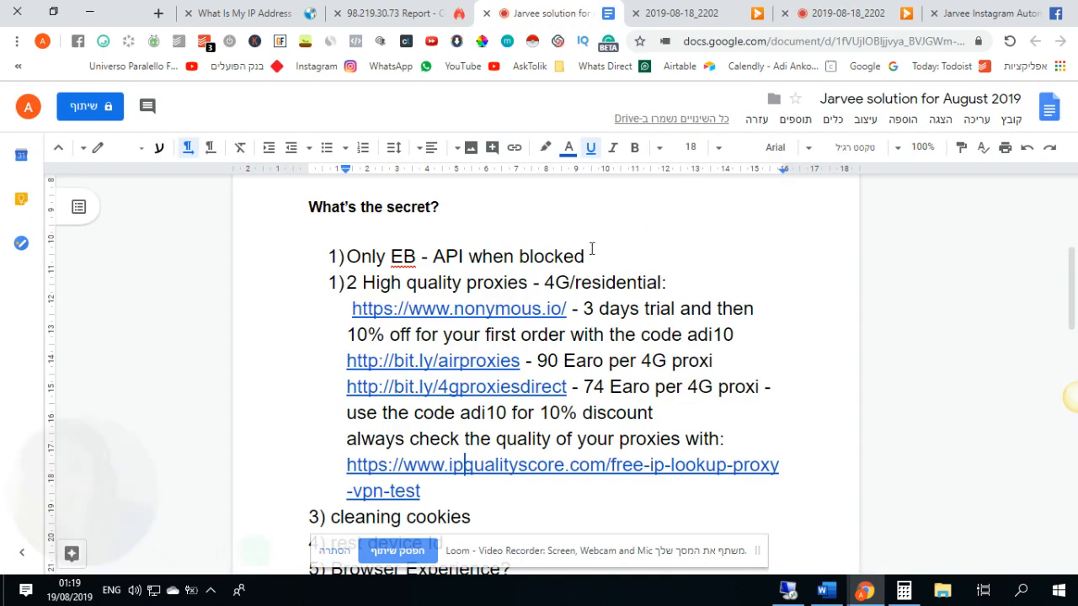
scroll(556, 291, "up", 3)
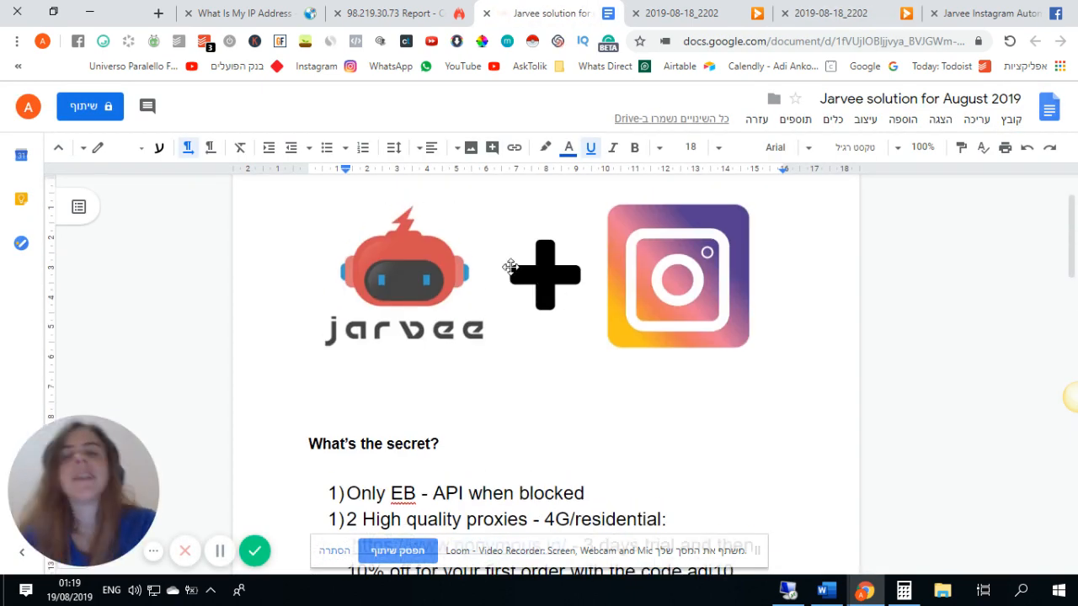
scroll(521, 269, "down", 2)
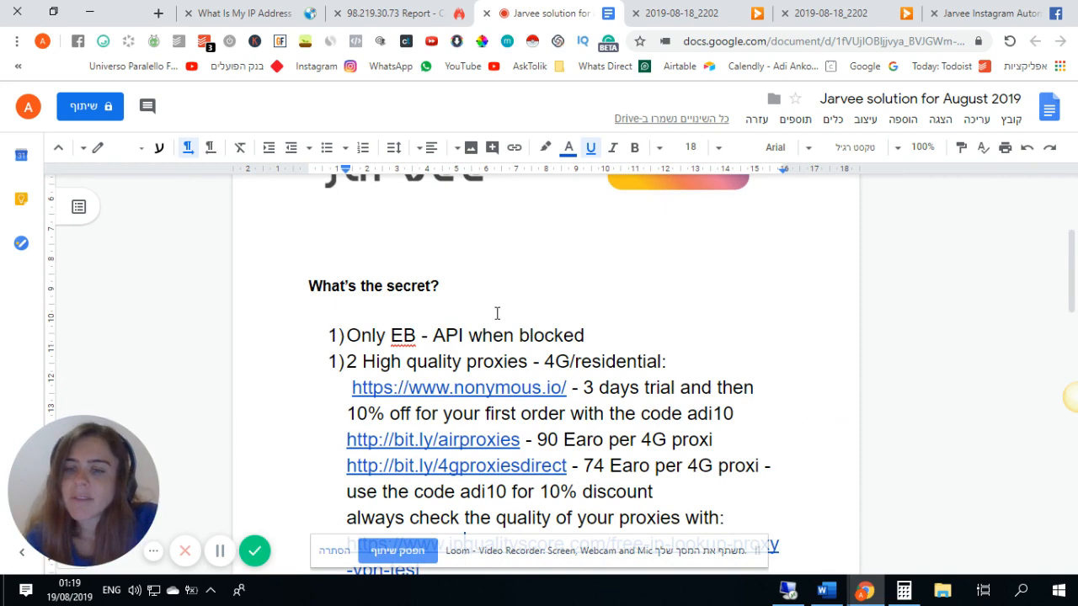
left_click(746, 11)
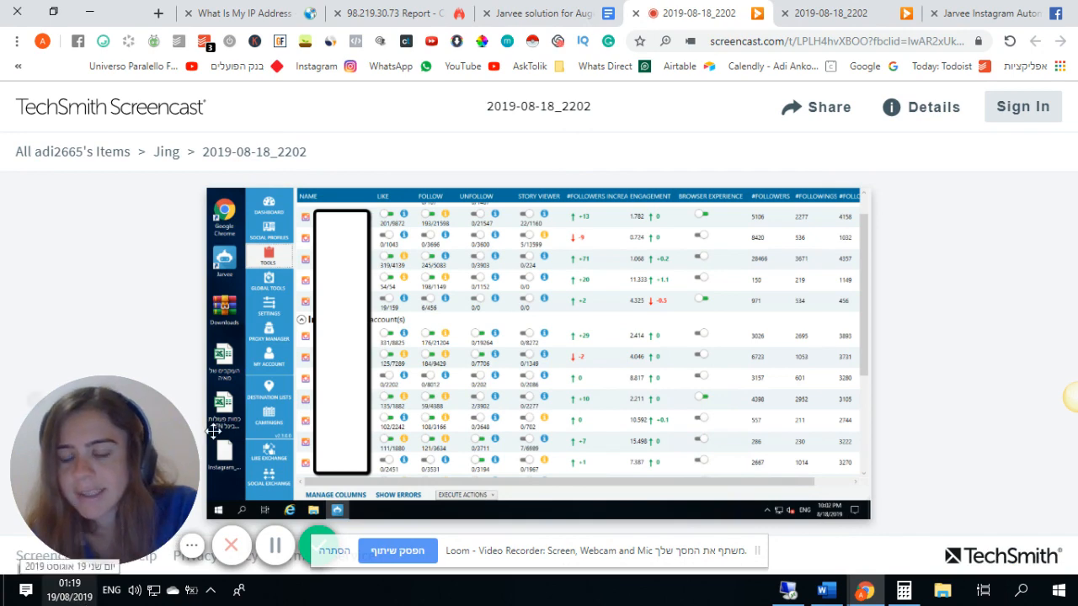
left_click(544, 12)
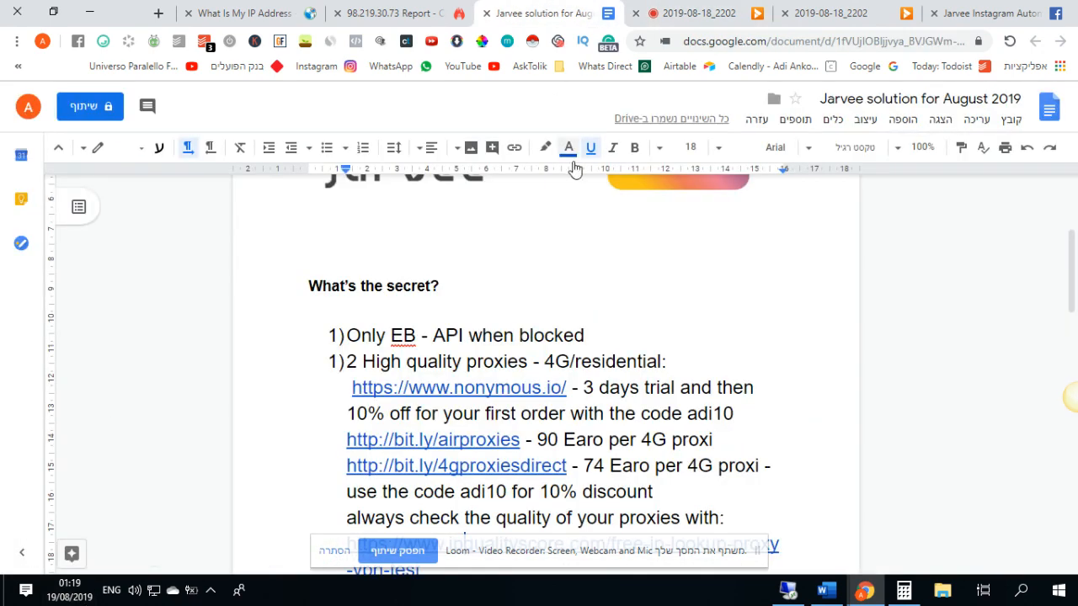
Highlight "API when" in the document's first list item and switch to the remote desktop running Jarvee.
left_click_drag(433, 335, 512, 335)
mouse_move(788, 590)
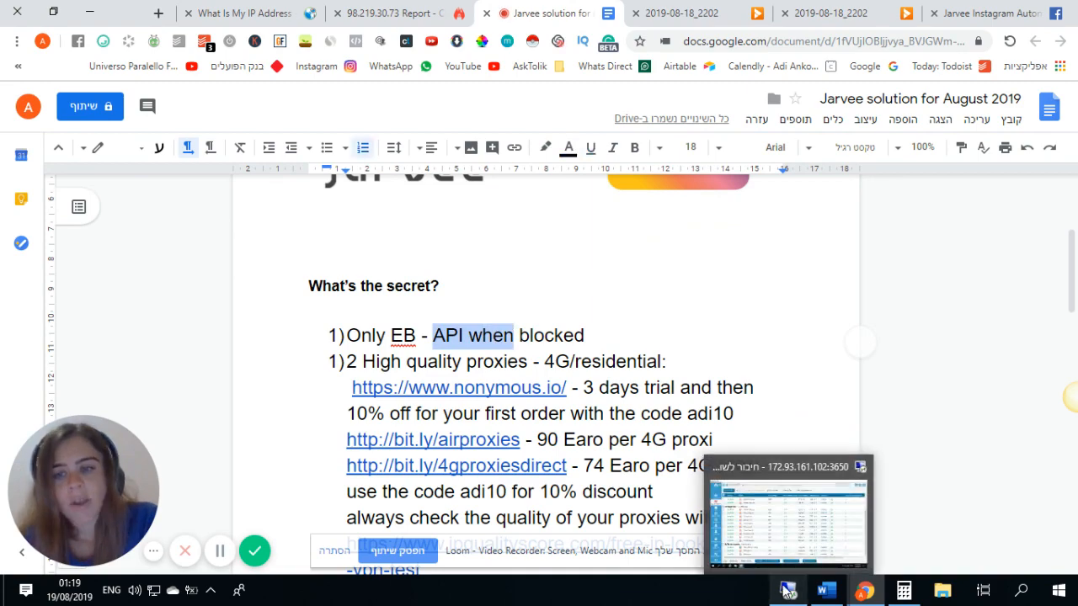
left_click(787, 522)
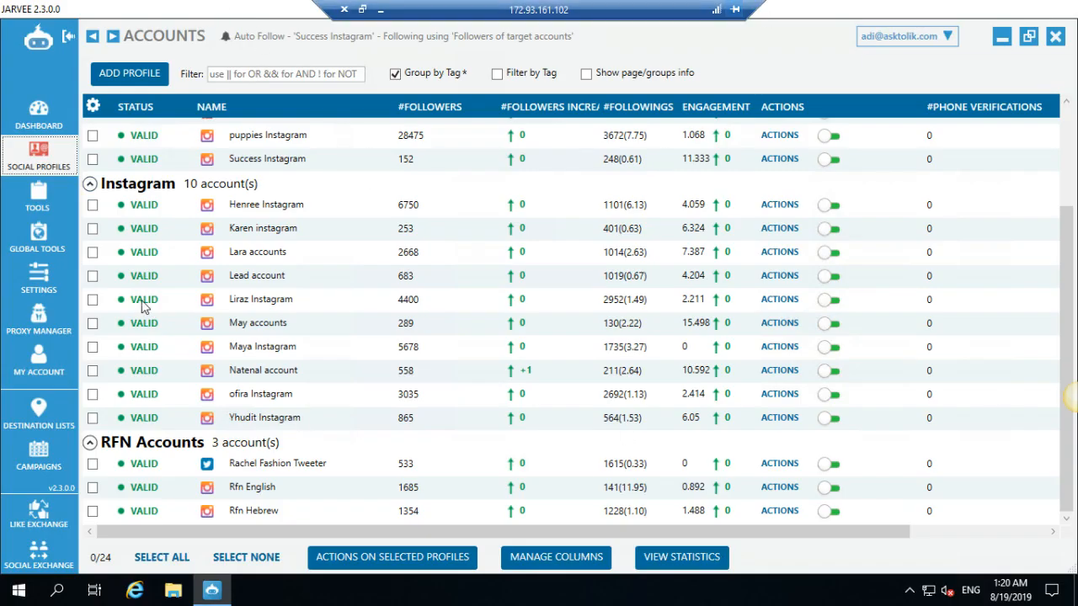
Open Jarvee's tools overview and examine the like, follow, unfollow and follower figures across the account groups.
left_click(44, 200)
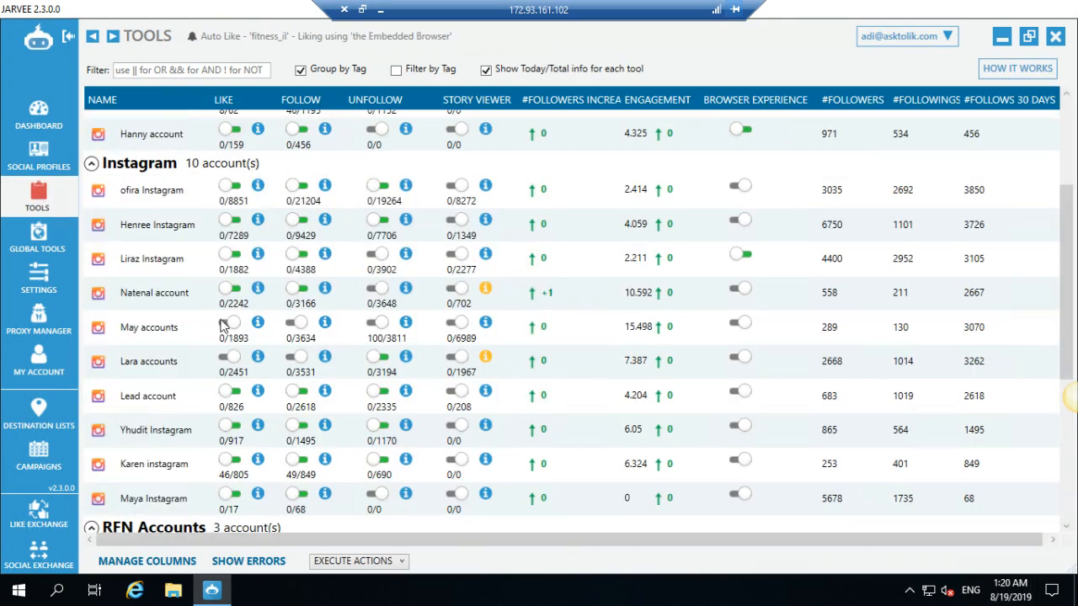
scroll(229, 304, "down", 3)
scroll(449, 315, "down", 2)
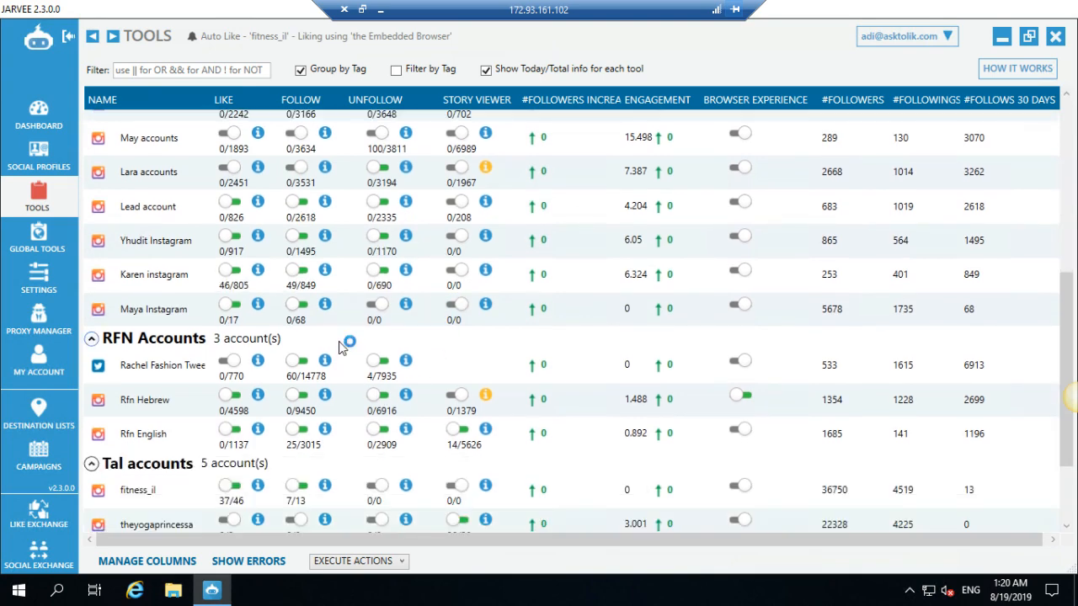
scroll(353, 339, "down", 3)
scroll(337, 405, "up", 9)
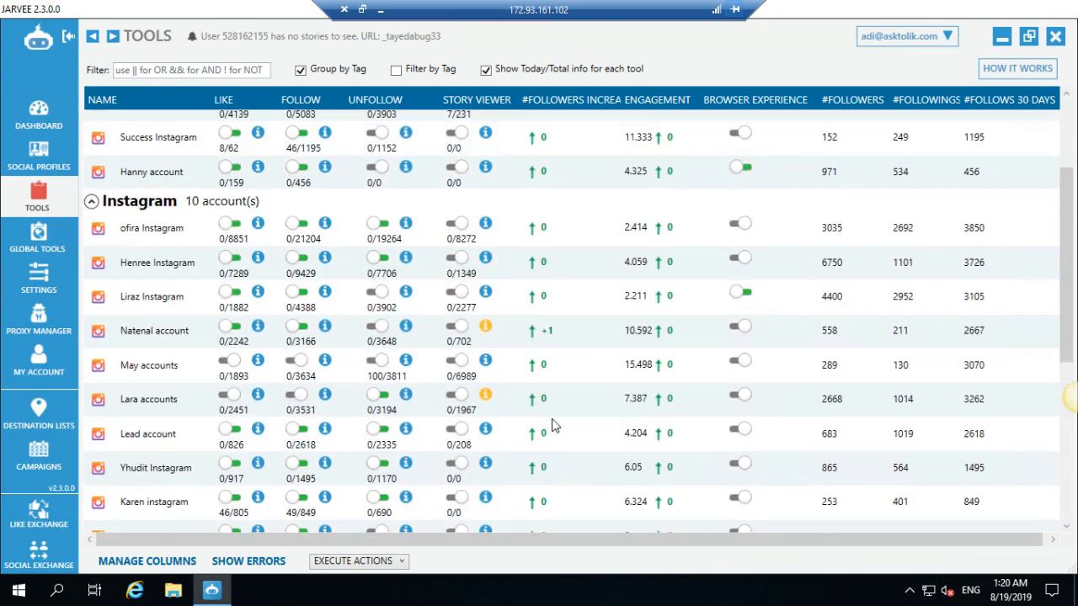
scroll(293, 304, "up", 1)
scroll(308, 303, "up", 2)
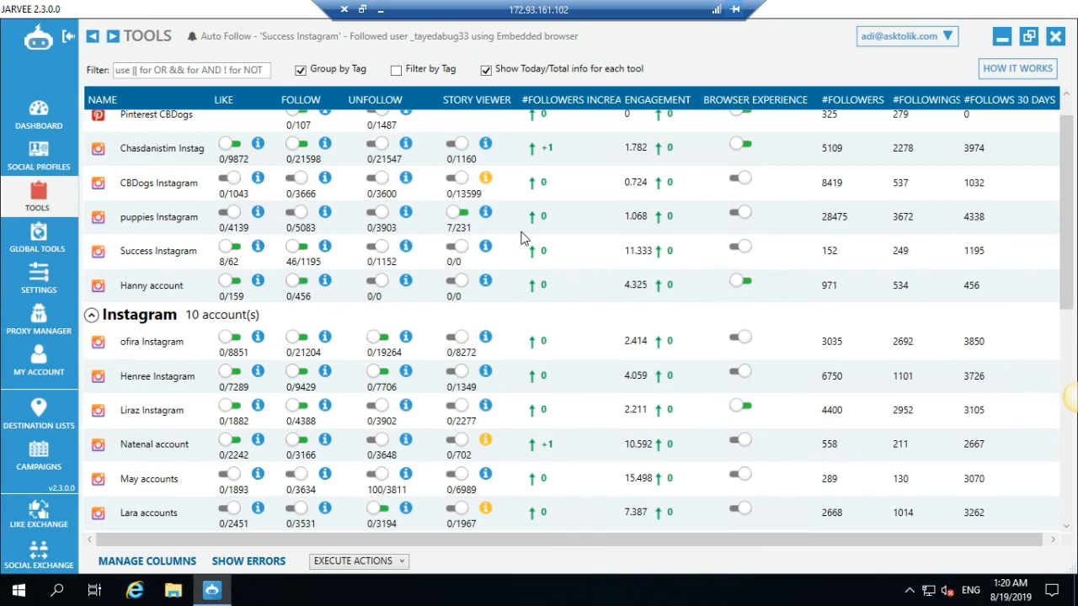
Open Jarvee's global Instagram settings and examine the embedded browser options for follow, unfollow, like and comment.
left_click(42, 289)
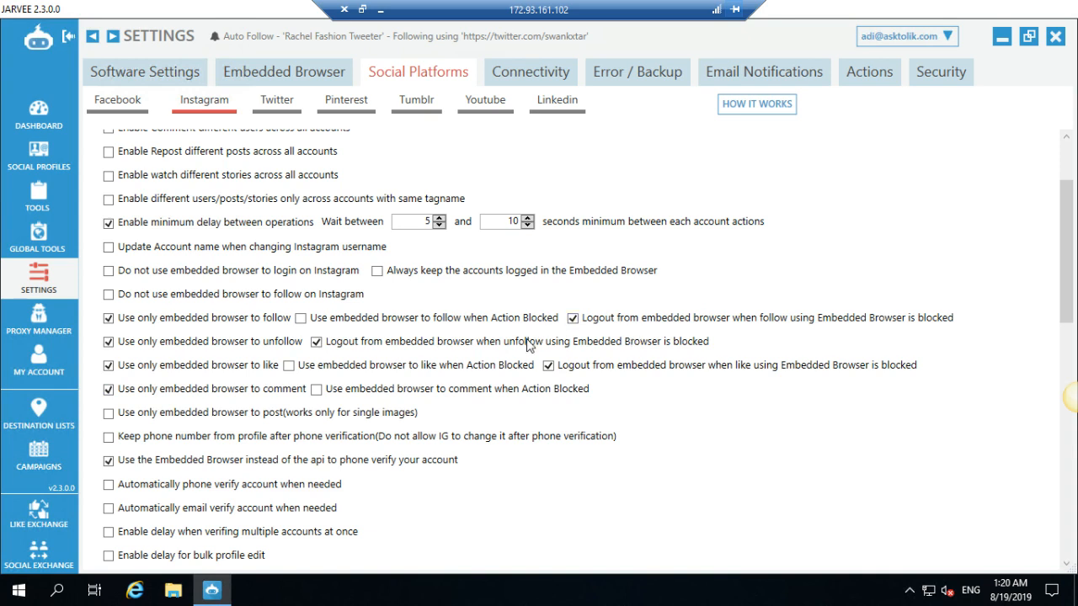
mouse_move(526, 347)
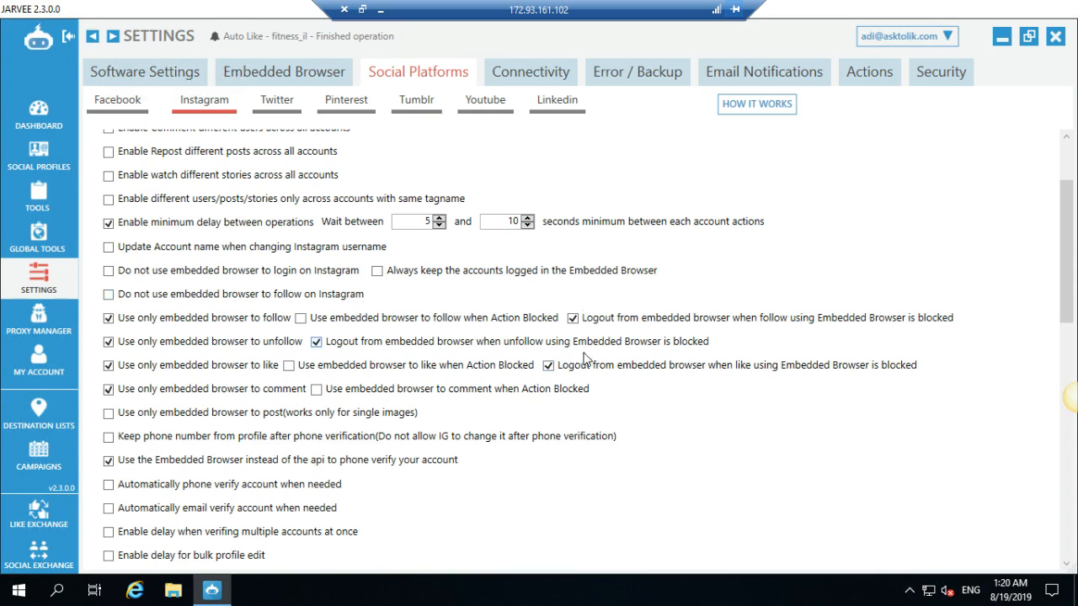
mouse_move(210, 467)
Compare the embedded browser options of the first profile in the Instagram group with the global Instagram settings.
left_click(40, 164)
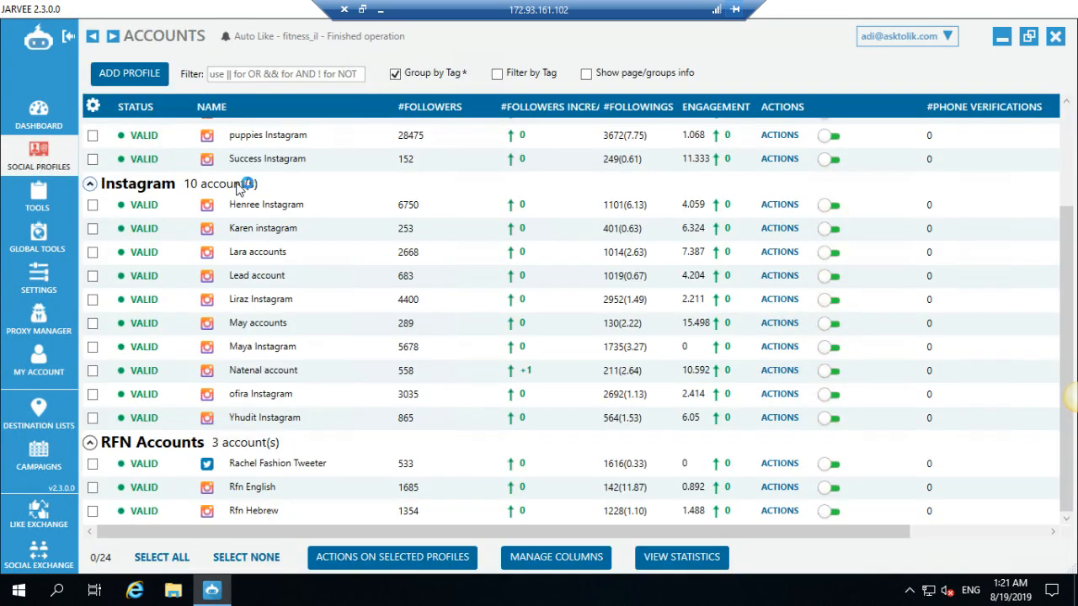
double_click(275, 205)
scroll(272, 235, "down", 2)
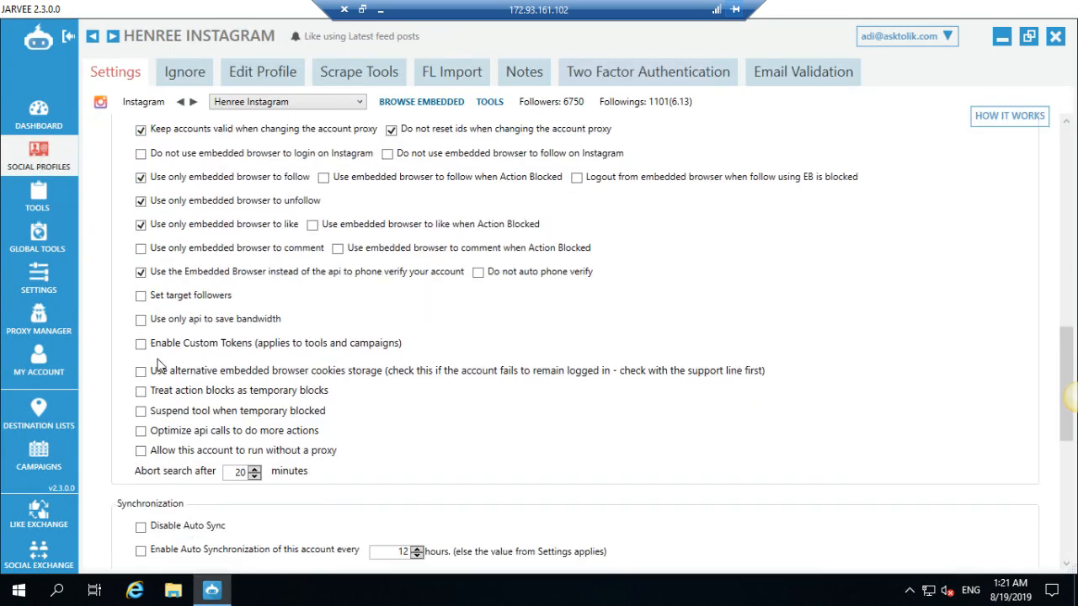
left_click(45, 286)
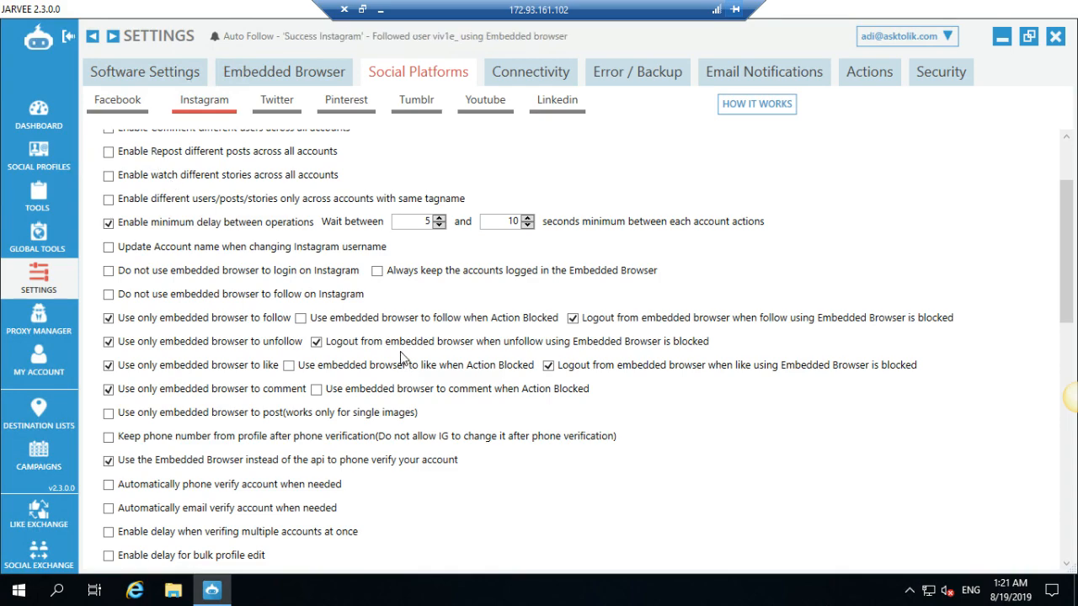
Leave the remote desktop for the browser and look over the IPQualityScore proxy report and the site's home page.
left_click(380, 9)
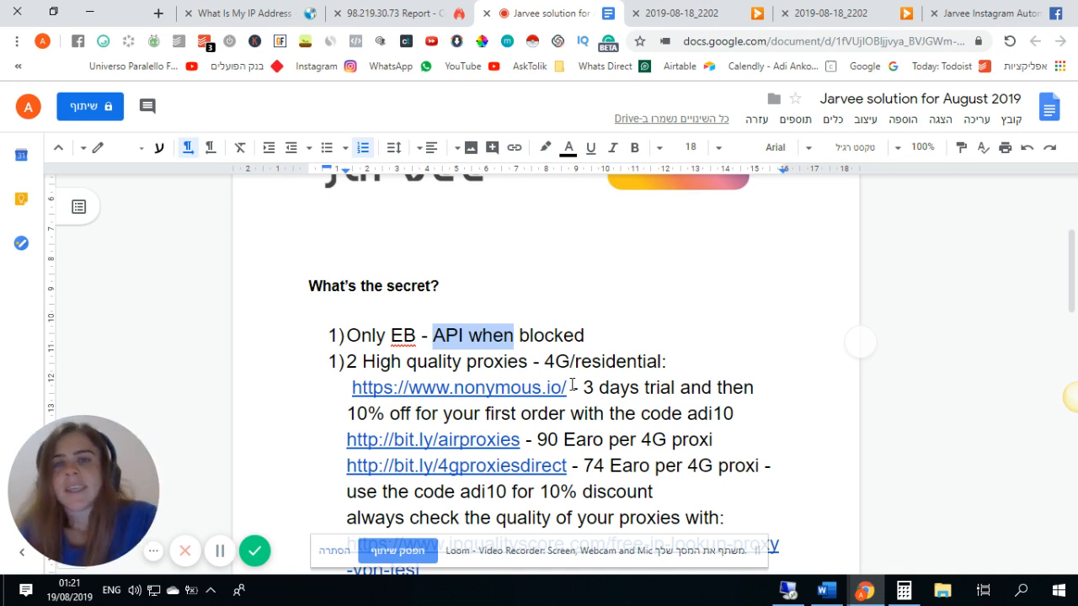
left_click(359, 7)
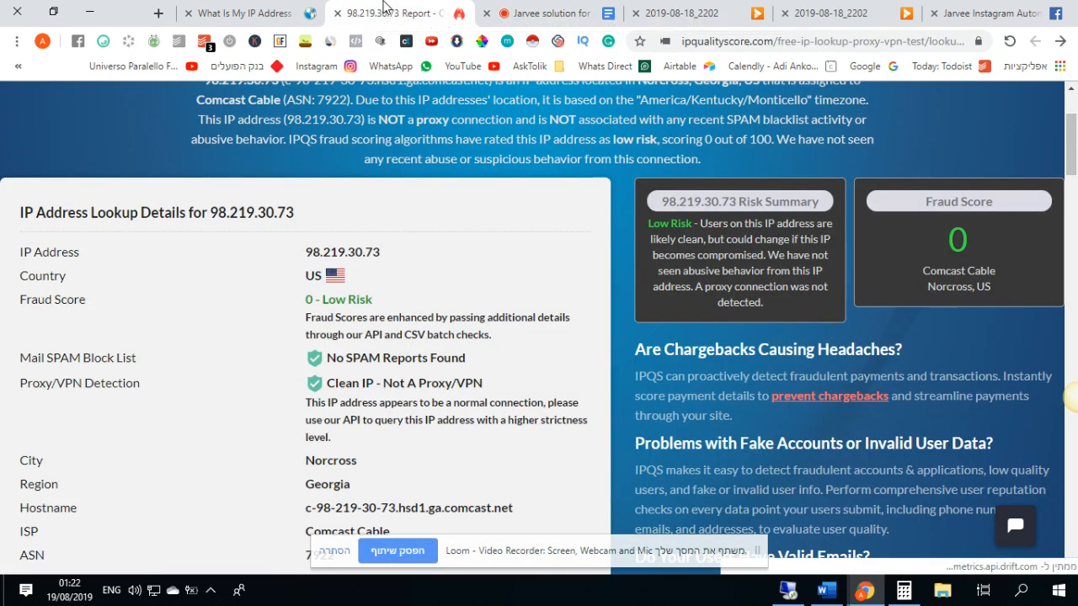
scroll(426, 202, "up", 2)
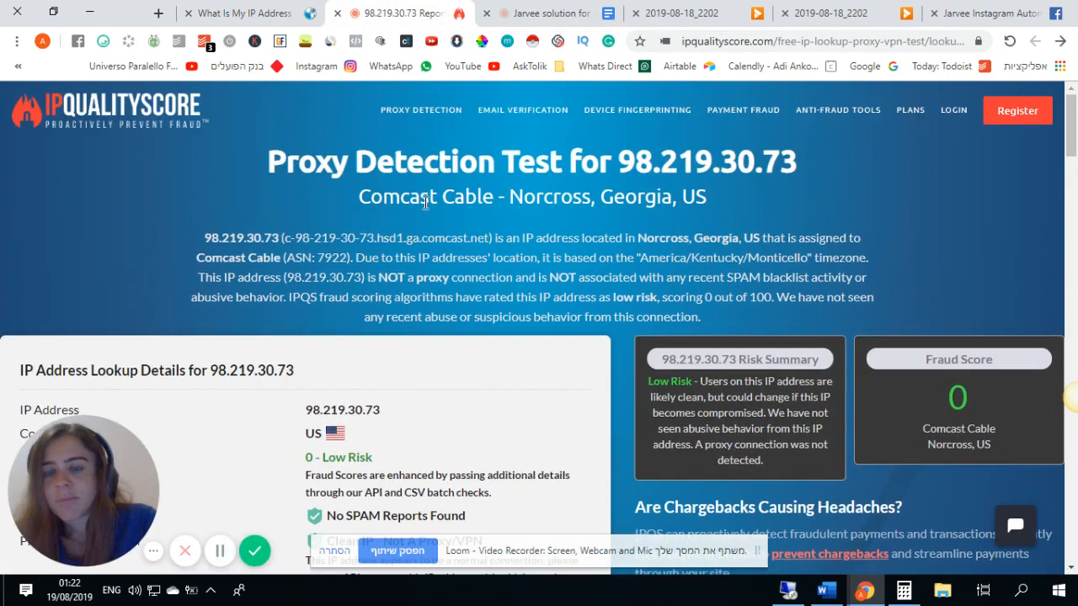
left_click(158, 122)
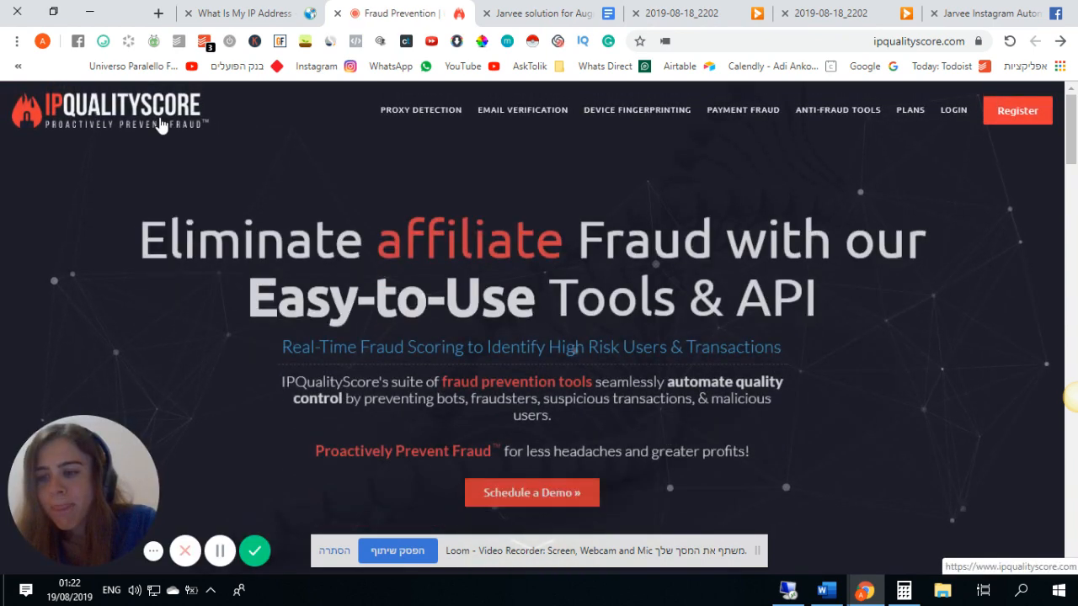
scroll(880, 269, "down", 3)
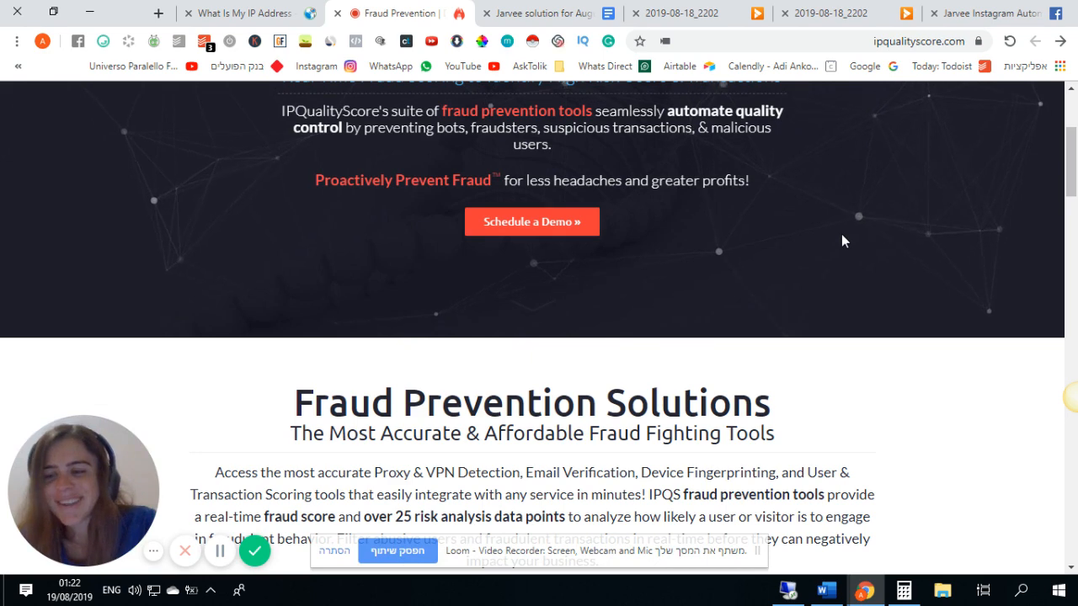
scroll(837, 233, "up", 3)
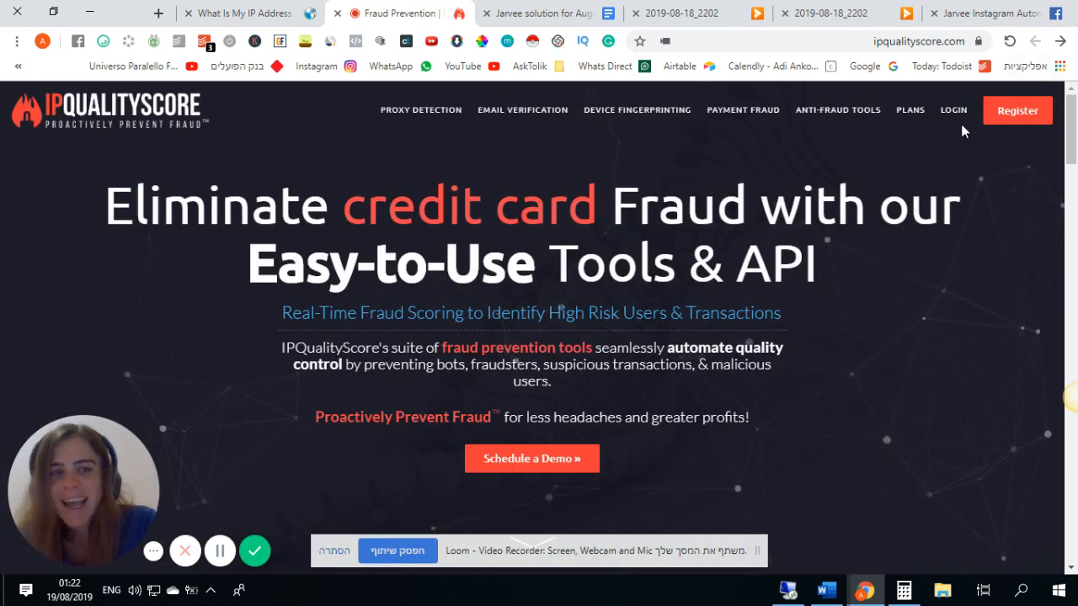
Return to the IPQualityScore free IP lookup page and clear the address from its lookup field.
left_click(1061, 49)
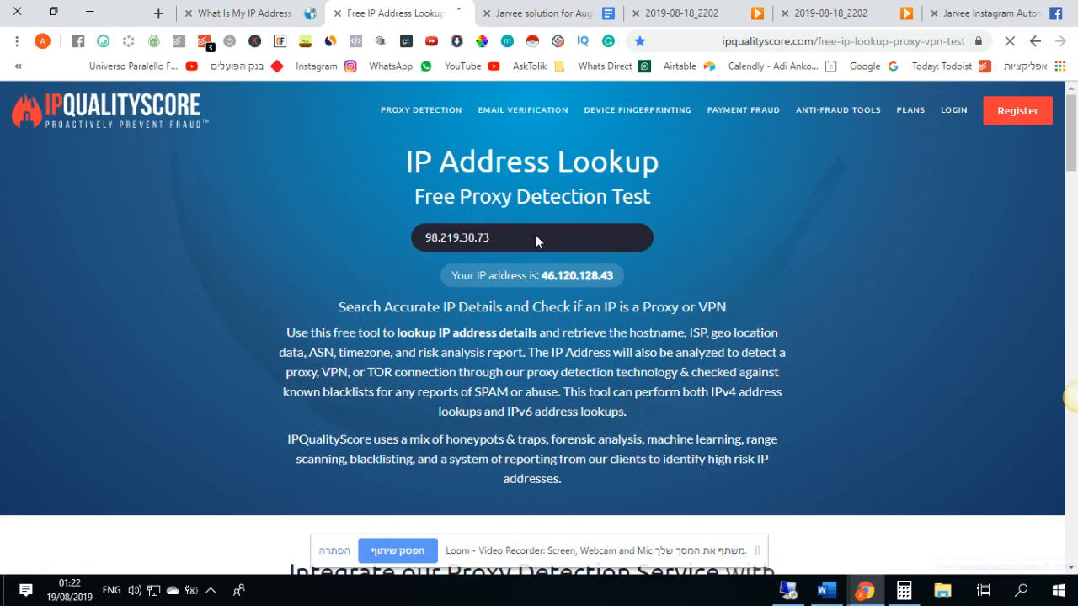
left_click_drag(495, 237, 304, 234)
key("BackSpace")
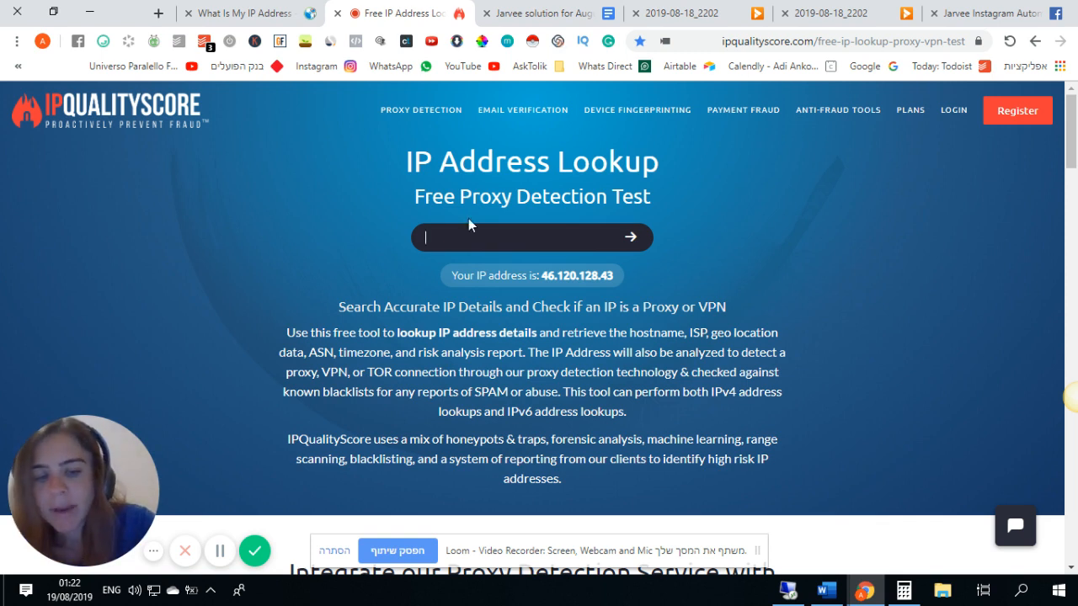
Go to the Jarvee solution for August 2019 document and open its nonymous.io proxy link.
left_click(791, 590)
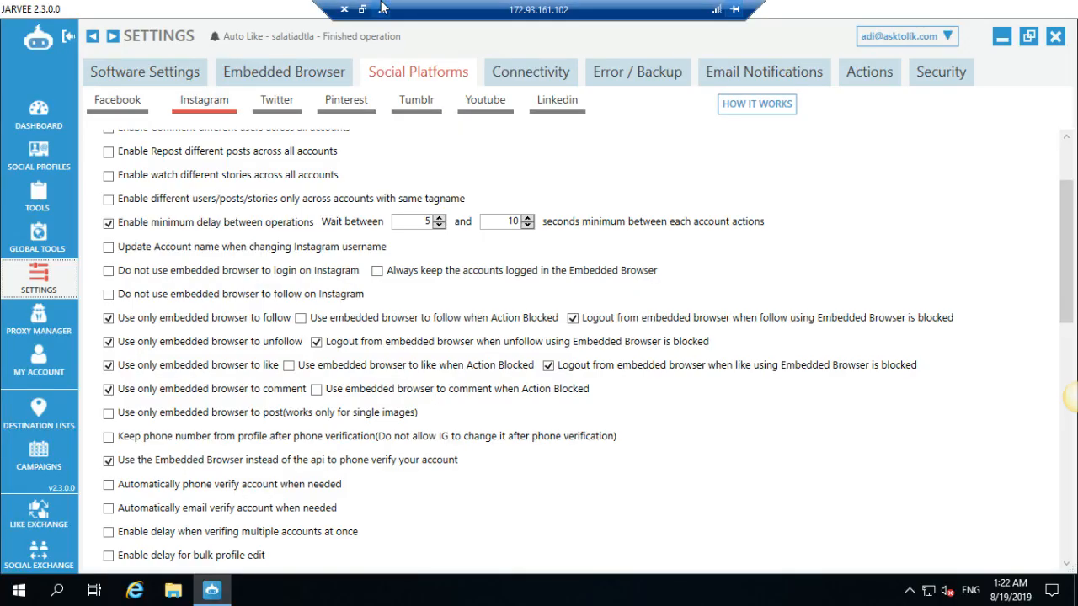
left_click(382, 7)
left_click(543, 13)
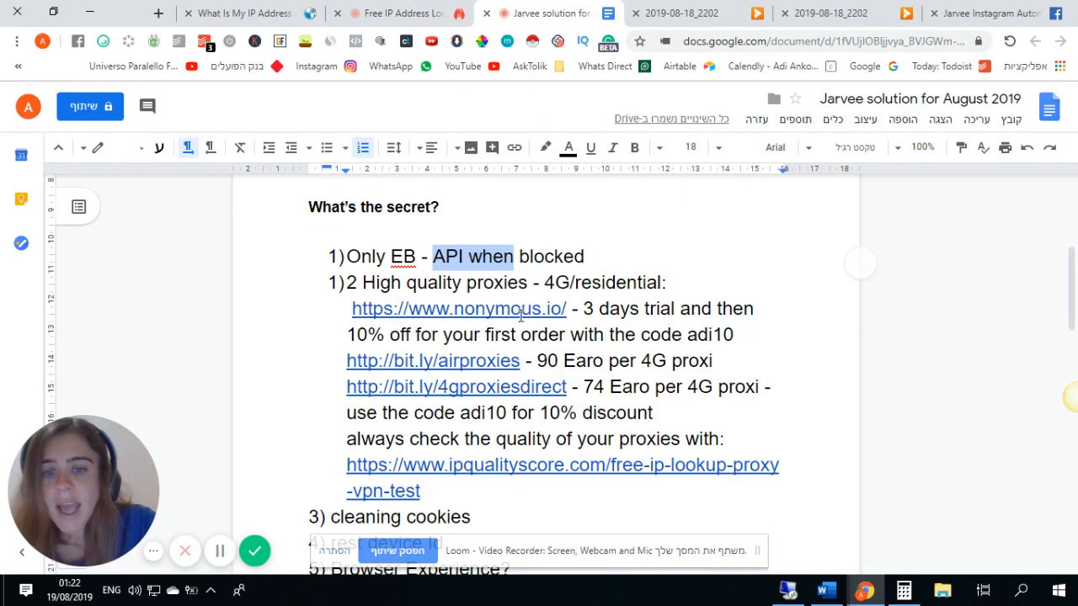
left_click(455, 308)
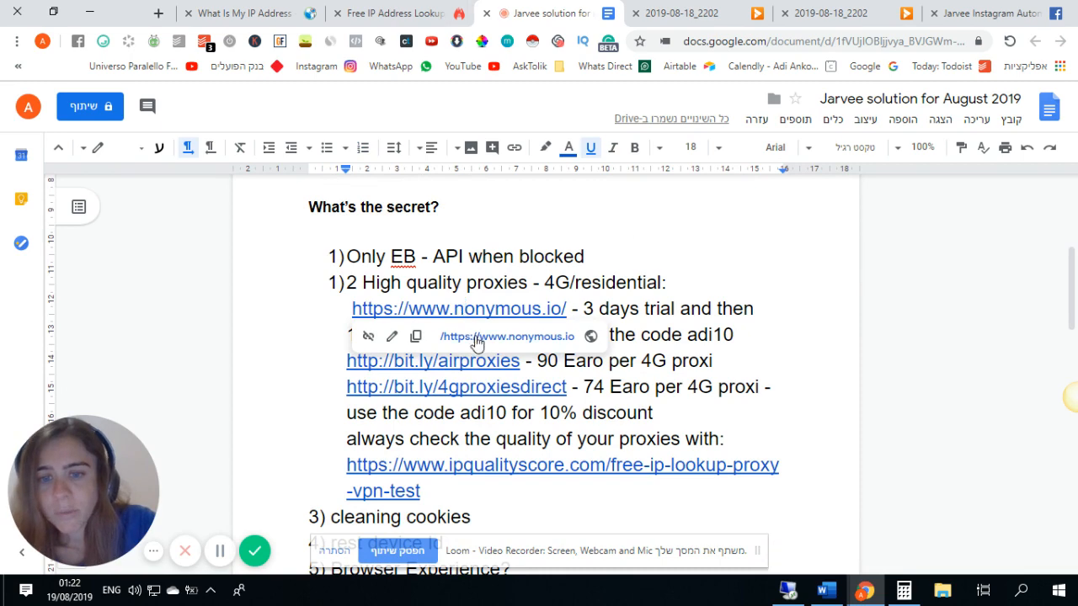
left_click(474, 337)
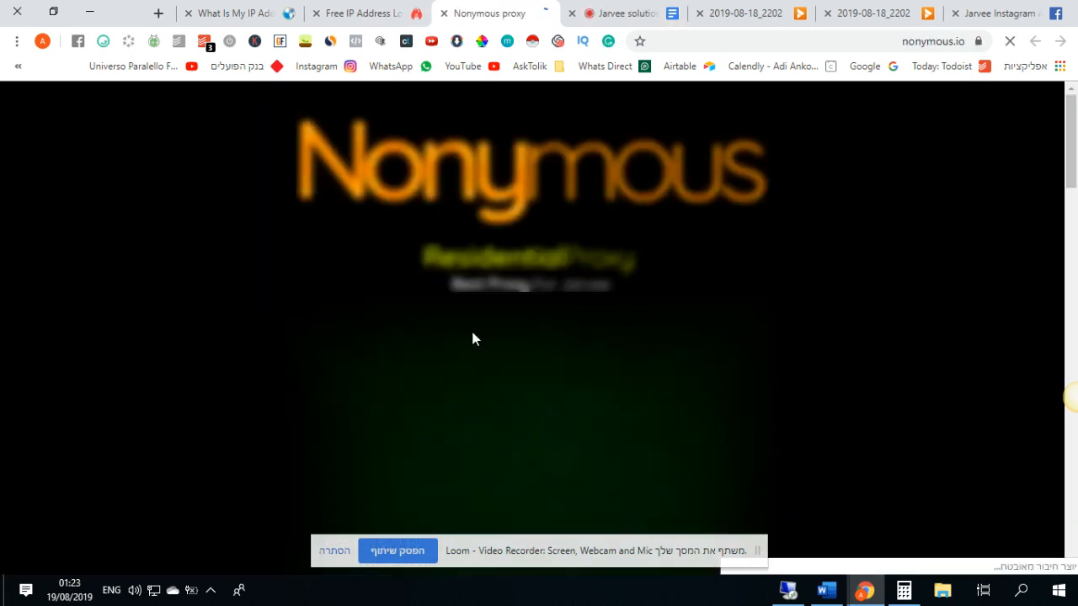
Examine the Nonymous site's free trial form with its coupon field, the daily interaction limits and the proxy pricing.
scroll(522, 367, "down", 1)
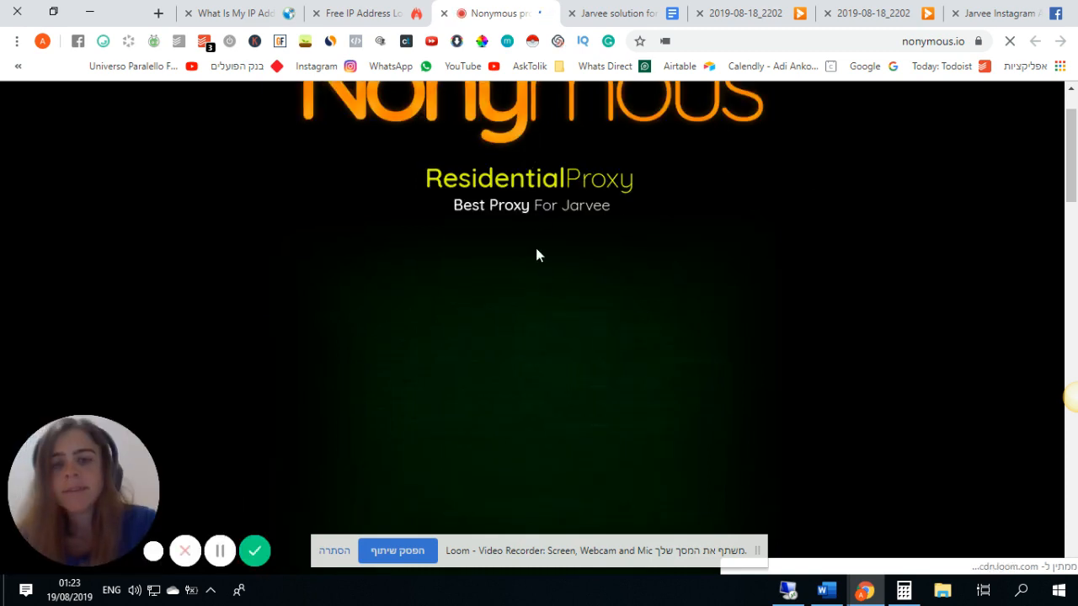
scroll(539, 267, "down", 6)
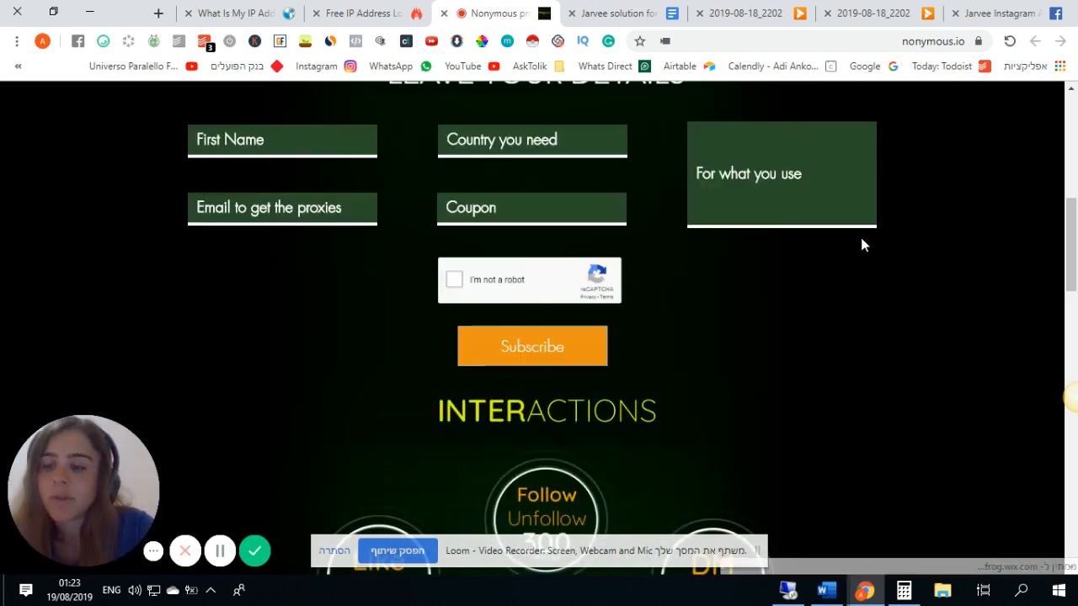
left_click(555, 213)
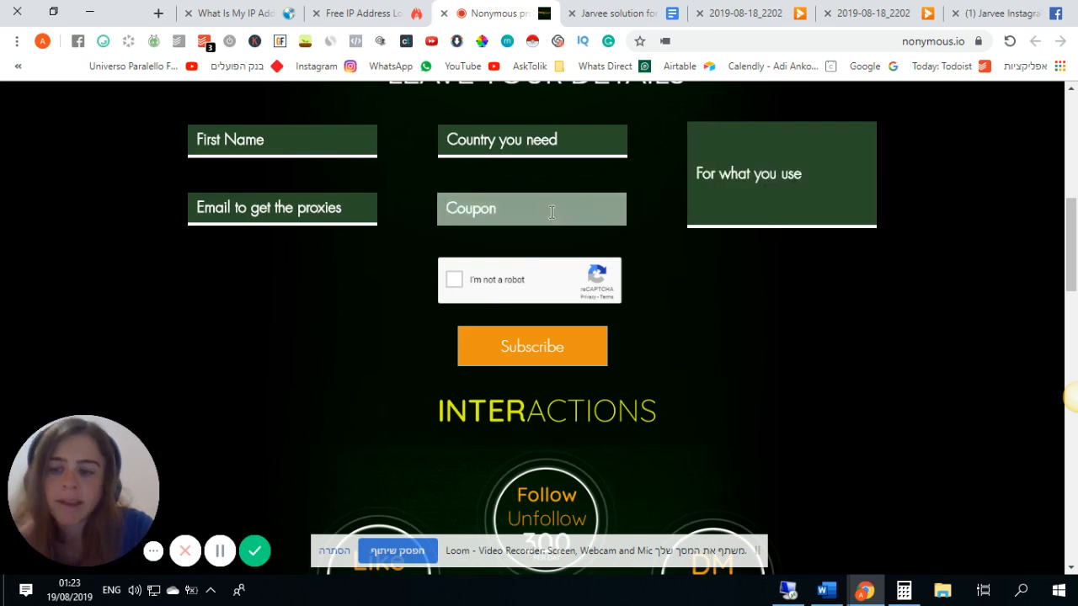
scroll(548, 213, "up", 2)
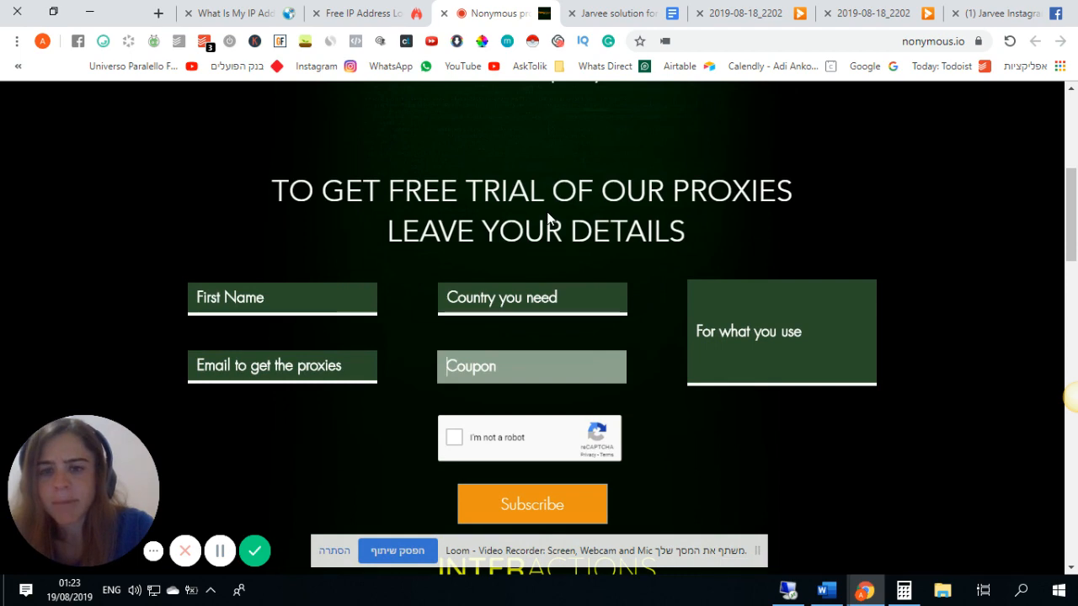
scroll(548, 218, "down", 6)
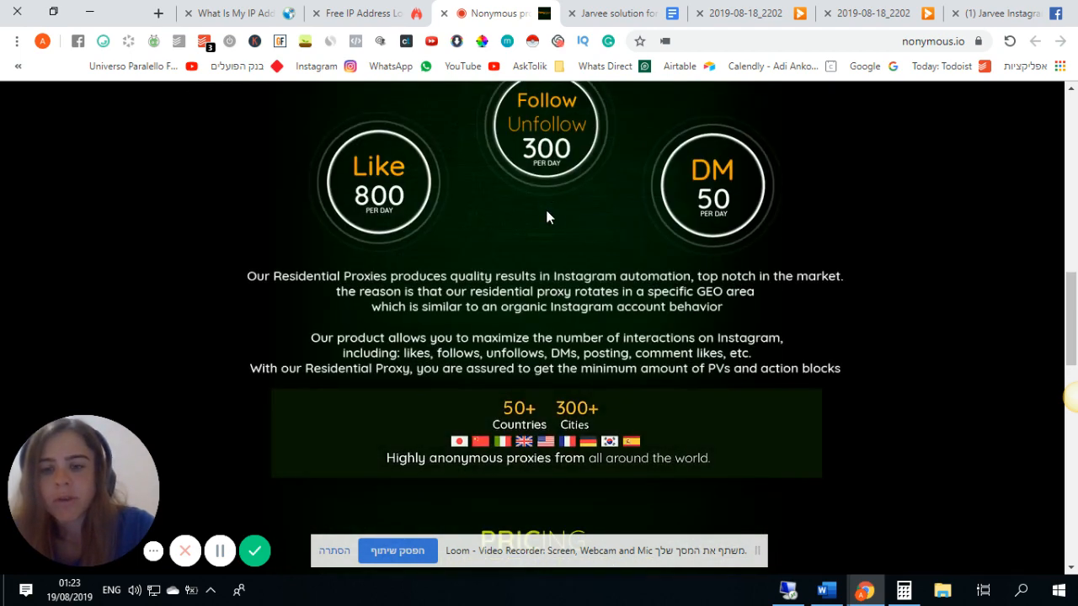
scroll(545, 208, "down", 4)
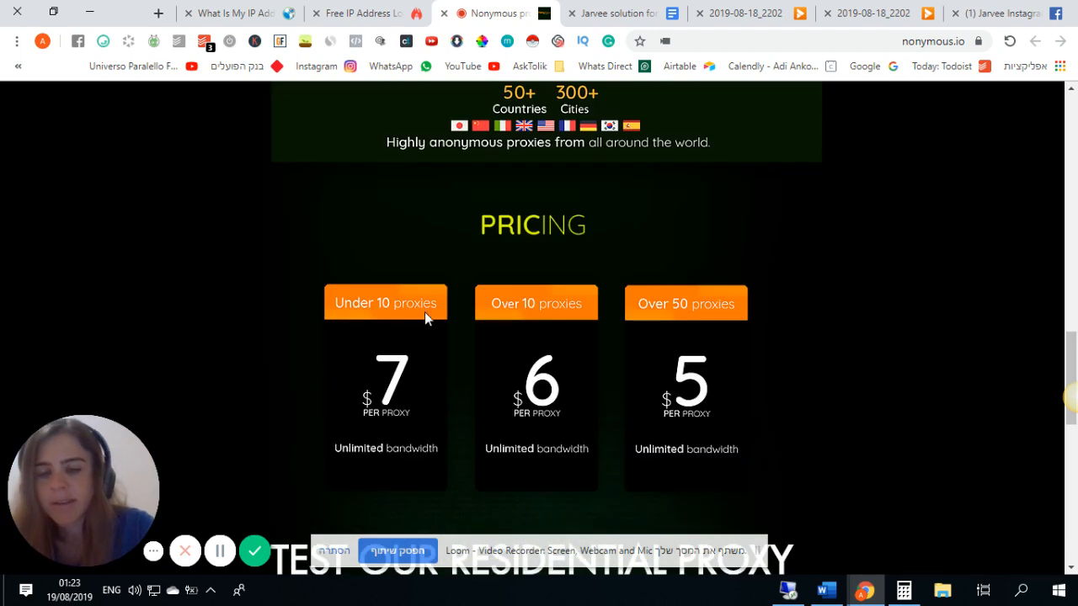
scroll(424, 317, "down", 3)
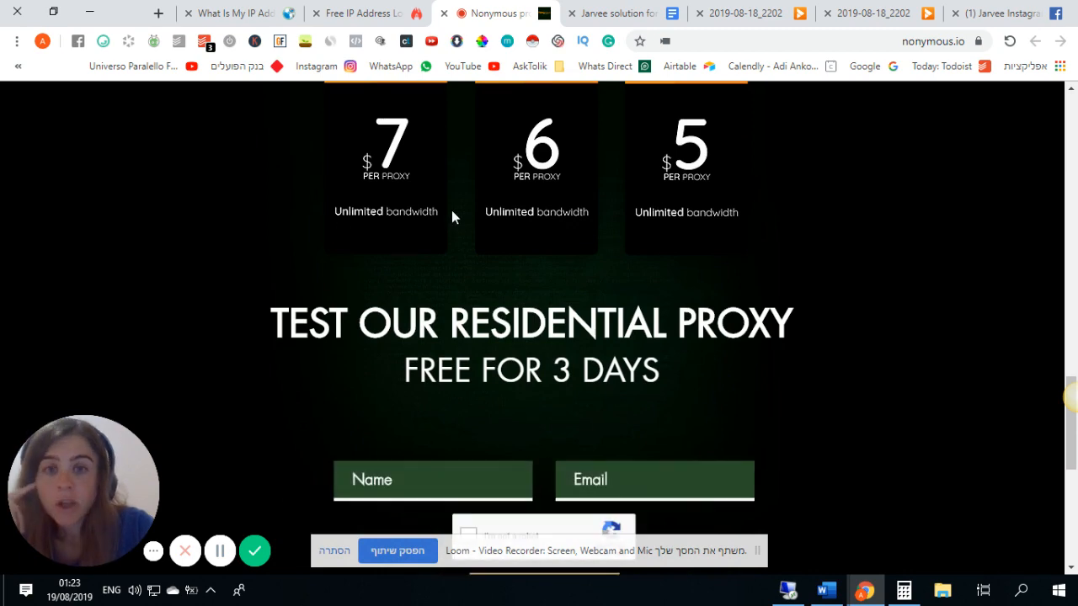
Return to the Jarvee solution document and open its airproxies link.
left_click(623, 13)
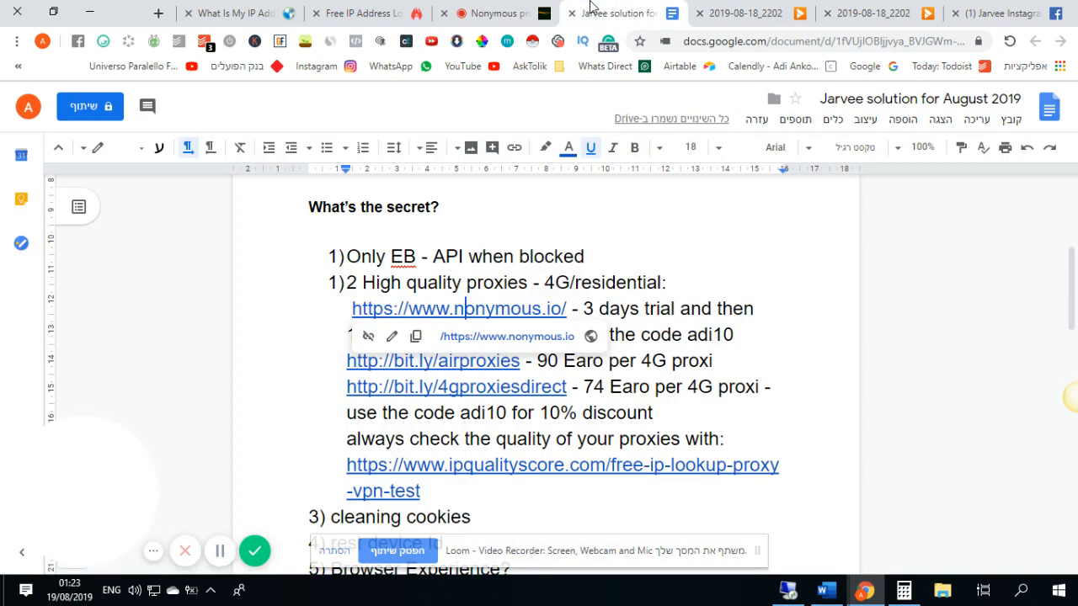
left_click(617, 362)
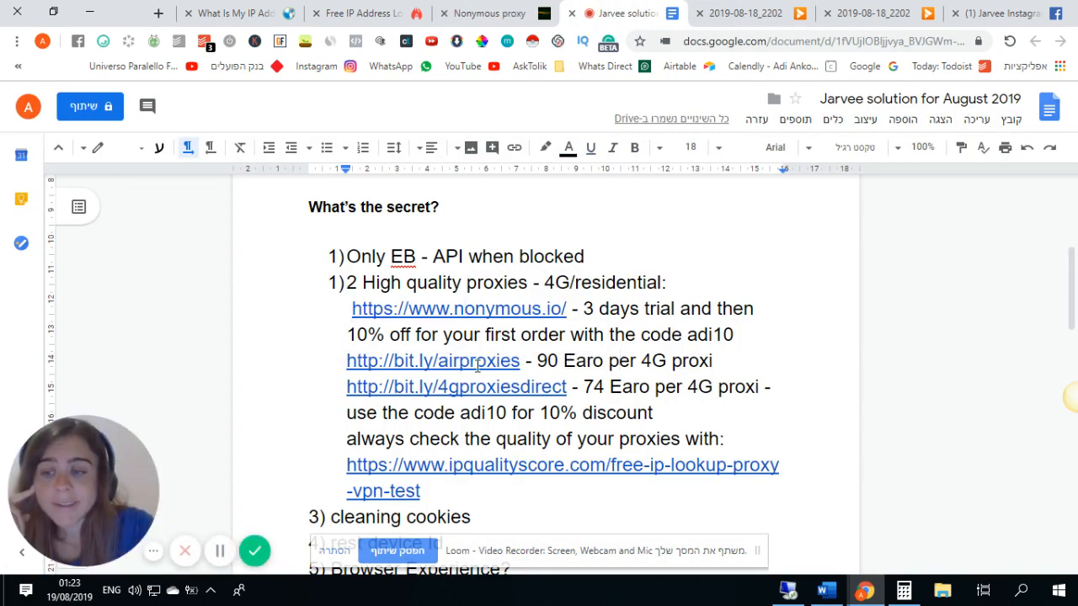
left_click(477, 362)
left_click(491, 387)
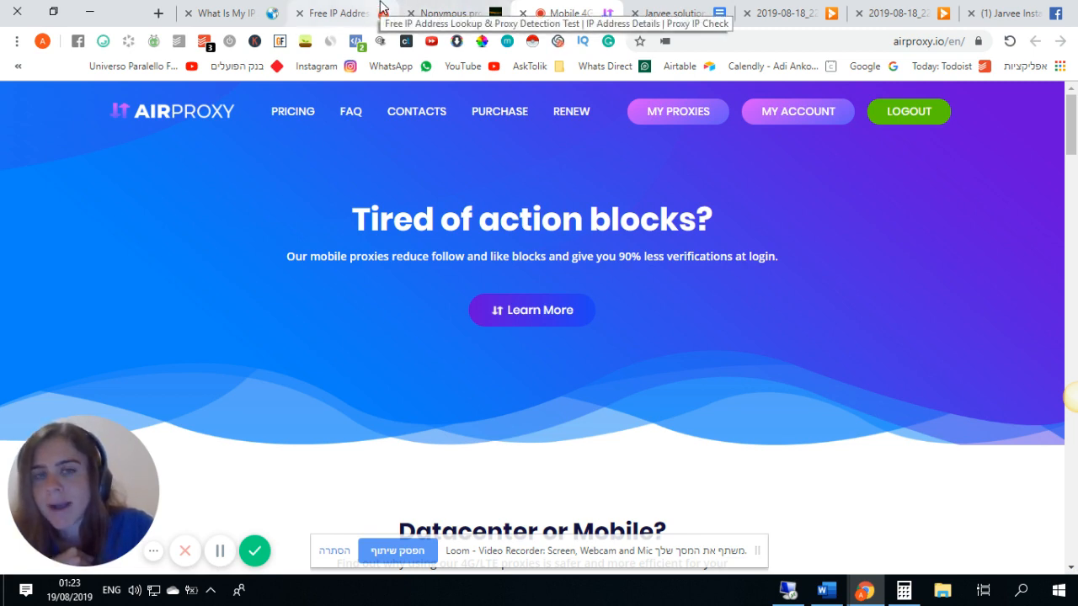
Return to the Jarvee solution document and open its IPQualityScore proxy test link.
left_click(662, 13)
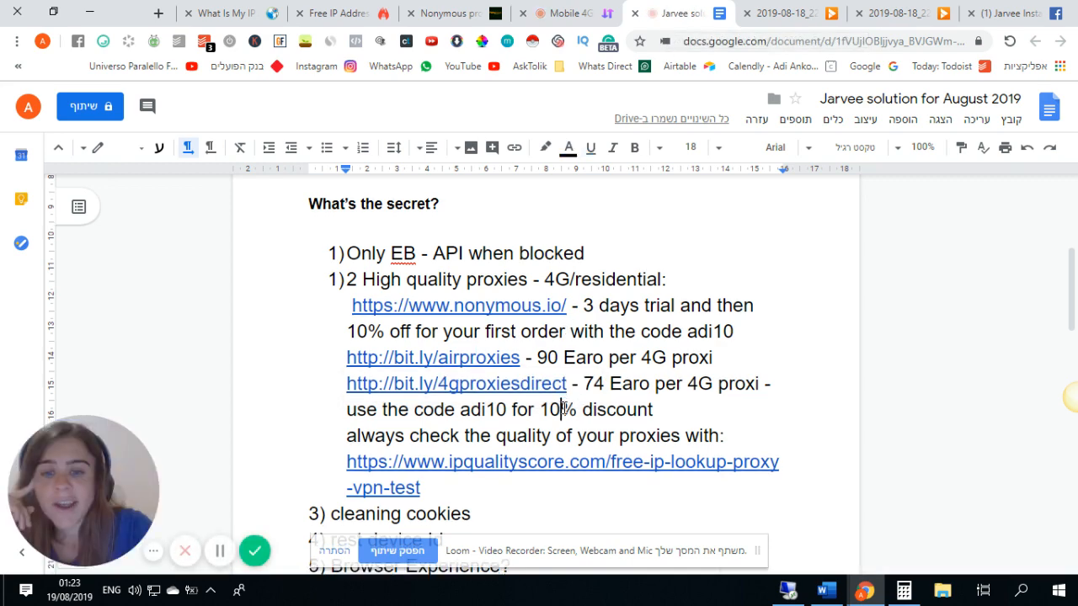
scroll(564, 408, "down", 2)
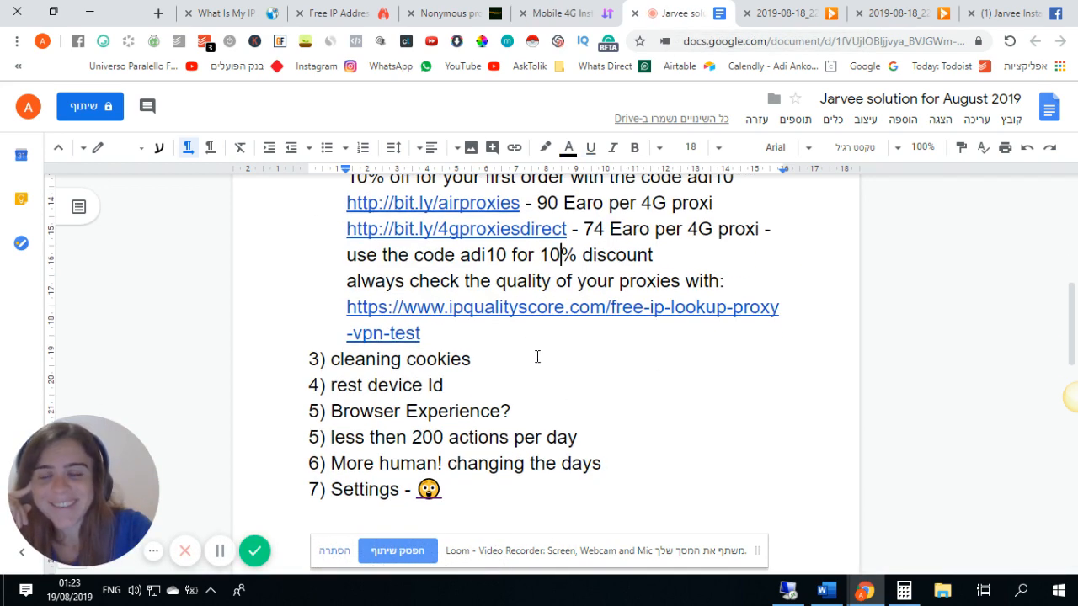
left_click(511, 304)
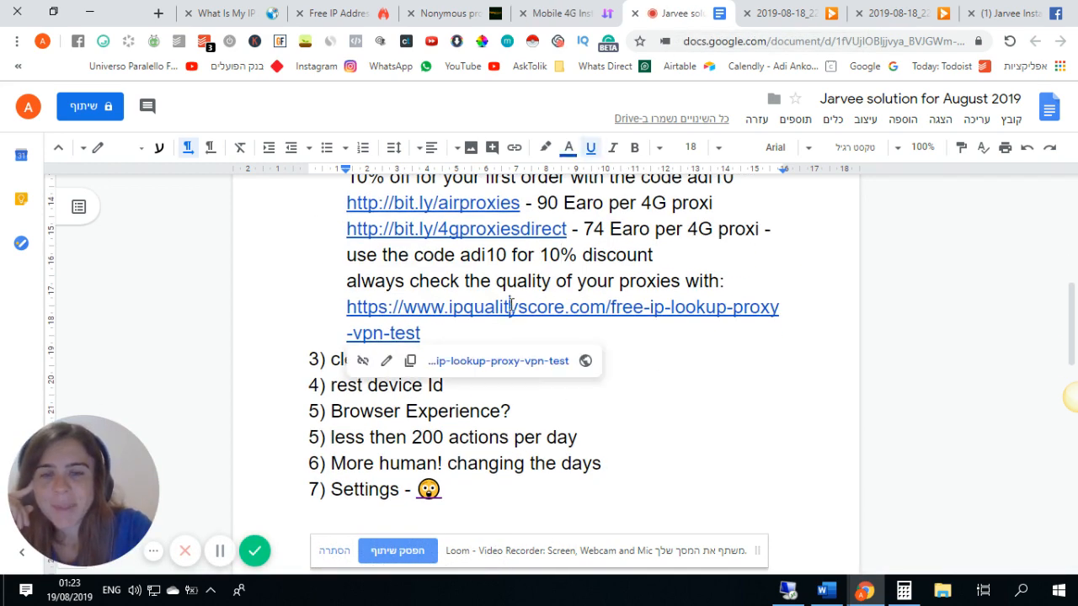
left_click(512, 365)
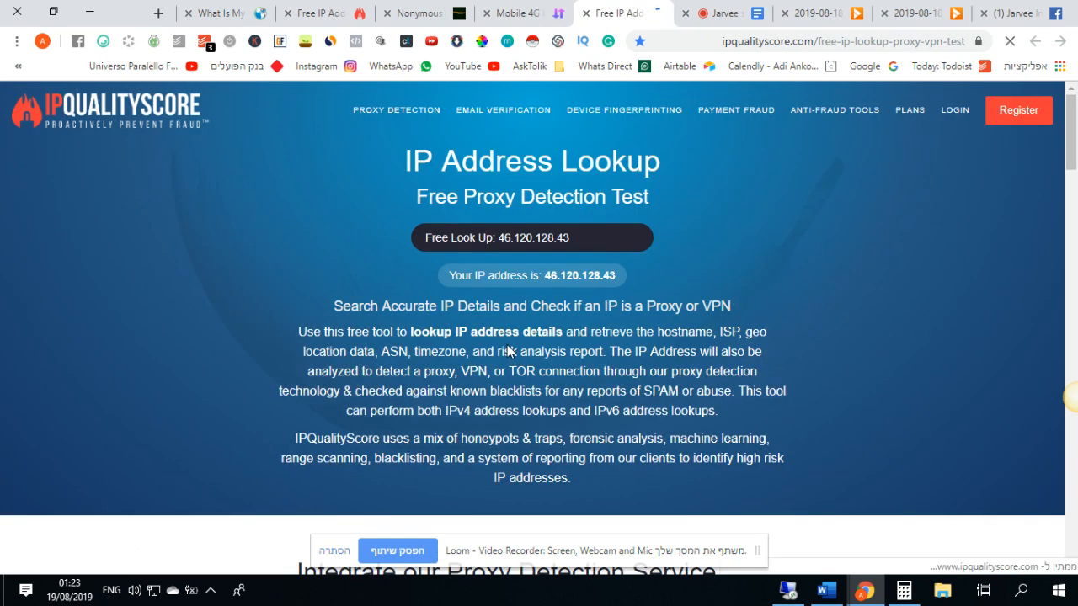
Go back to the Jarvee solution document and open its 4gproxiesdirect link.
left_click(712, 13)
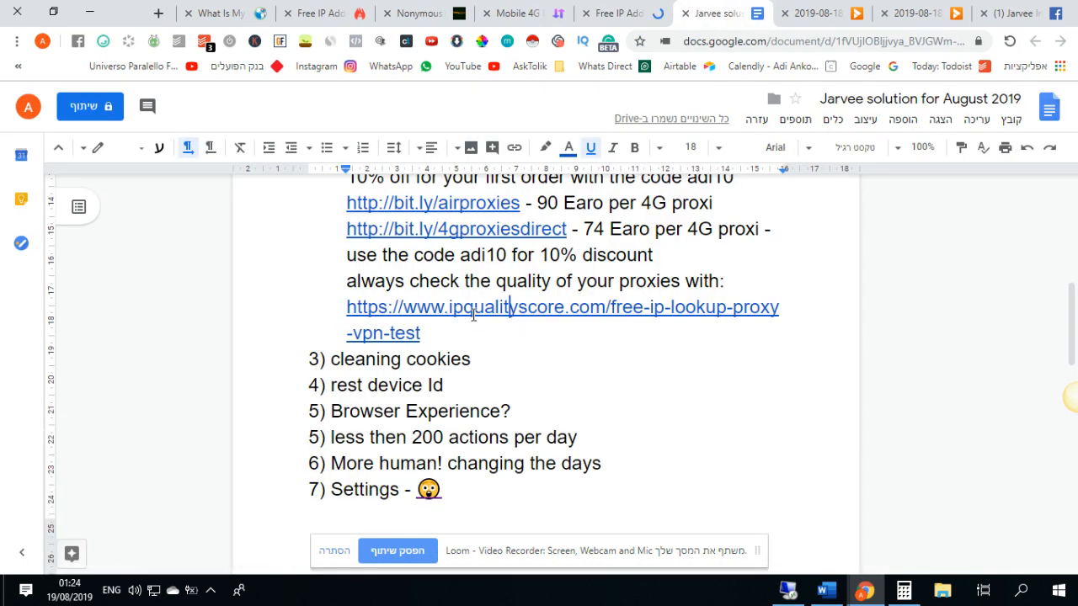
left_click(467, 229)
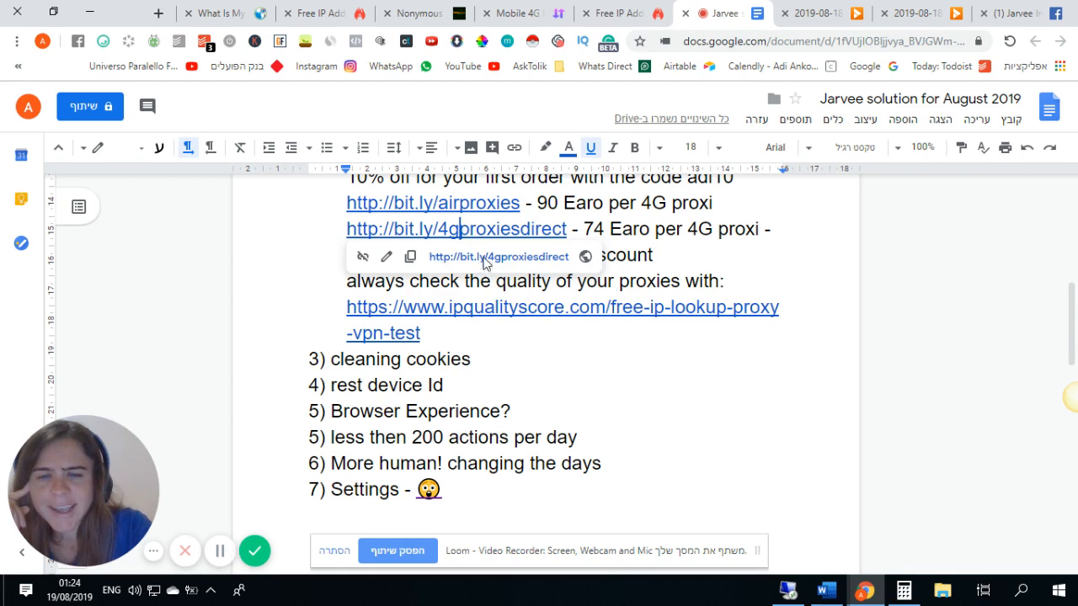
left_click(481, 257)
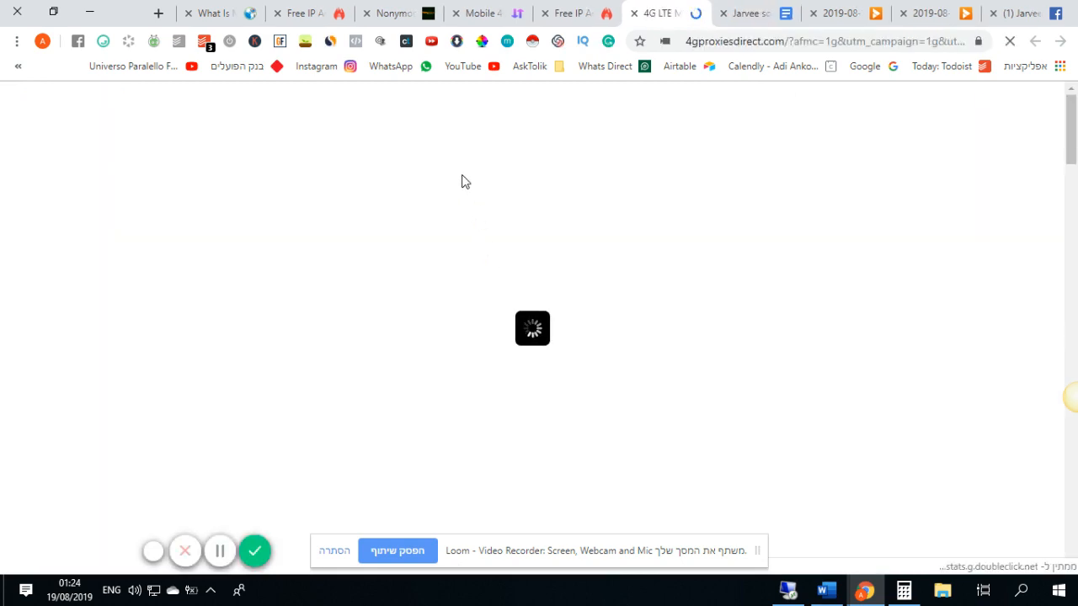
Open the 4GProxiesDirect pricing page and examine the prices and terms of the 4G proxy packages.
scroll(537, 350, "down", 2)
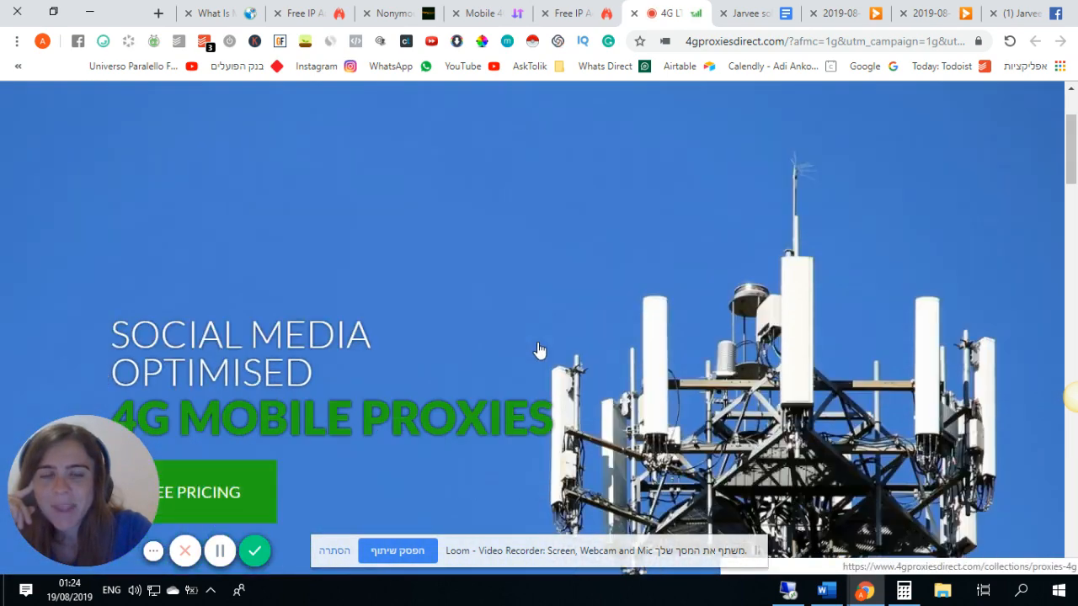
scroll(537, 350, "up", 2)
left_click(714, 169)
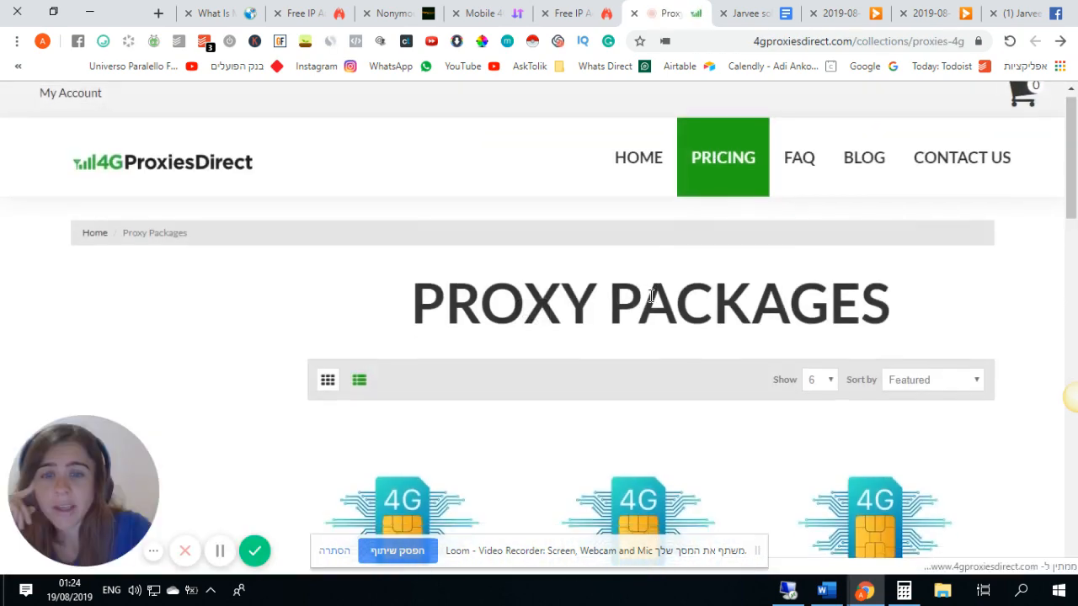
scroll(445, 356, "down", 3)
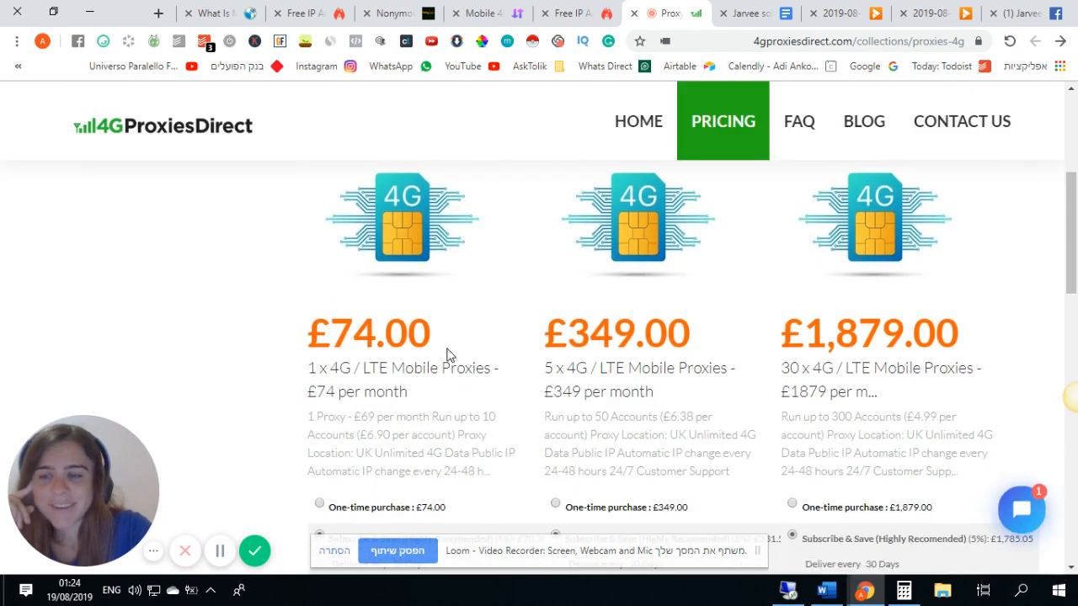
scroll(461, 392, "down", 3)
scroll(462, 392, "up", 3)
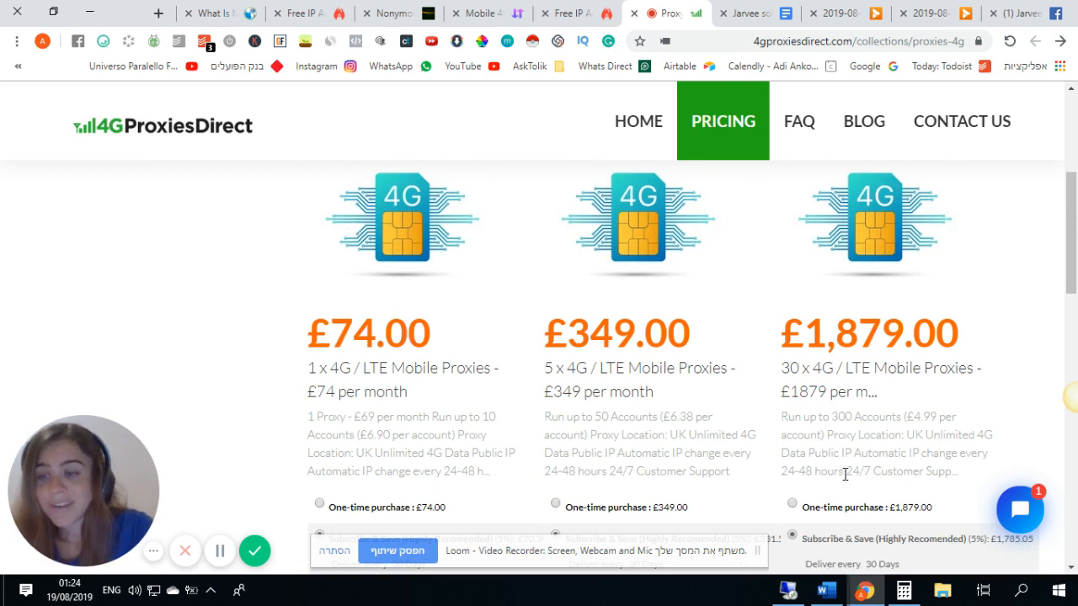
Switch to Jarvee on the remote desktop, open the proxy manager and hide the proxies' usernames and passwords.
left_click(788, 591)
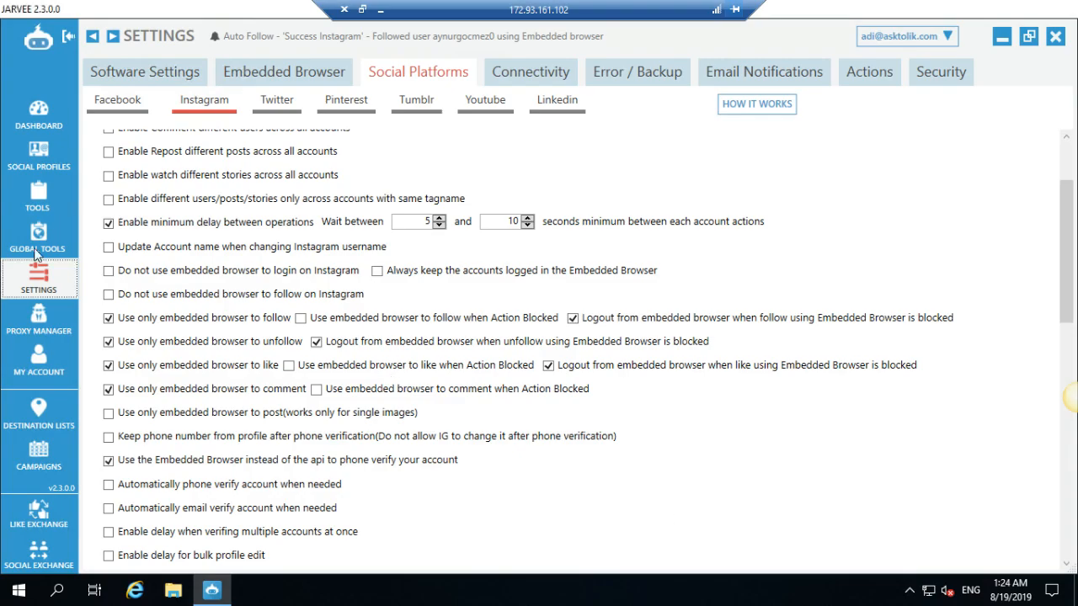
left_click(39, 319)
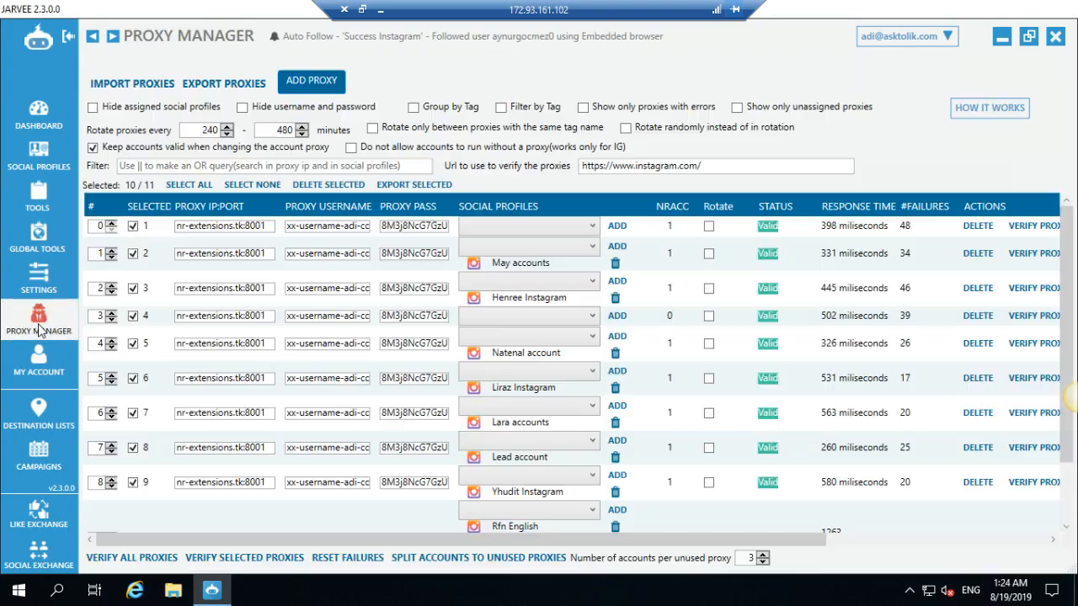
left_click(266, 107)
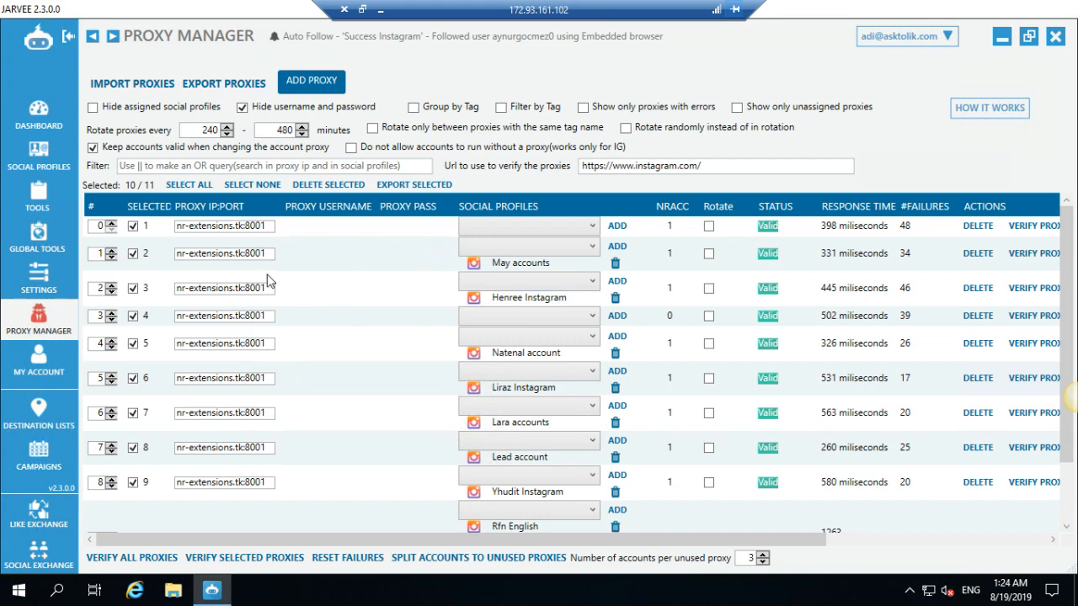
Examine the whole proxy list in the proxy manager and the Instagram profiles assigned to each proxy.
scroll(202, 269, "down", 3)
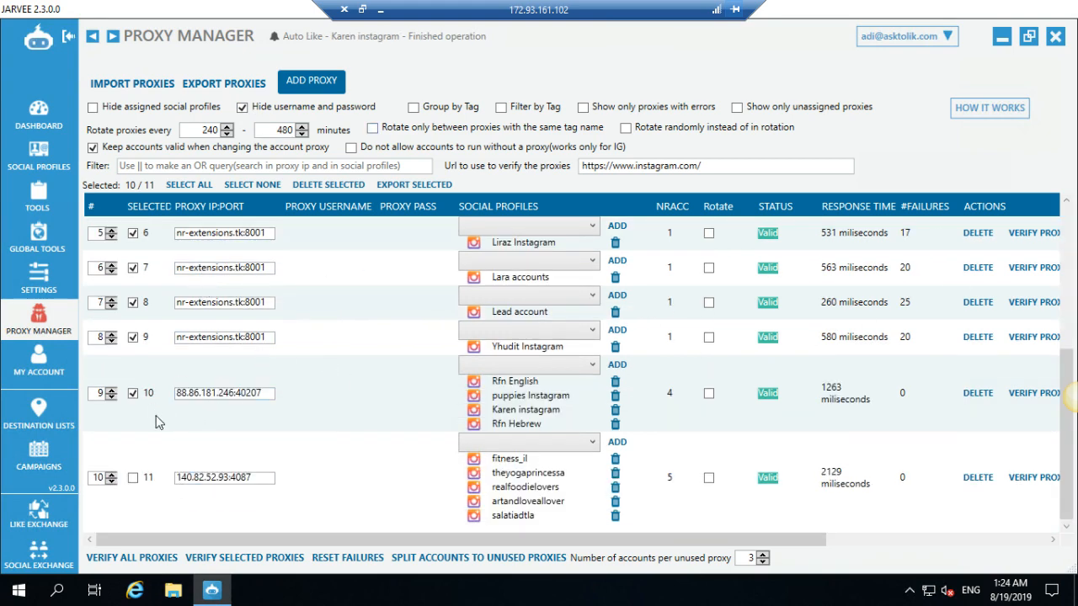
scroll(159, 422, "up", 3)
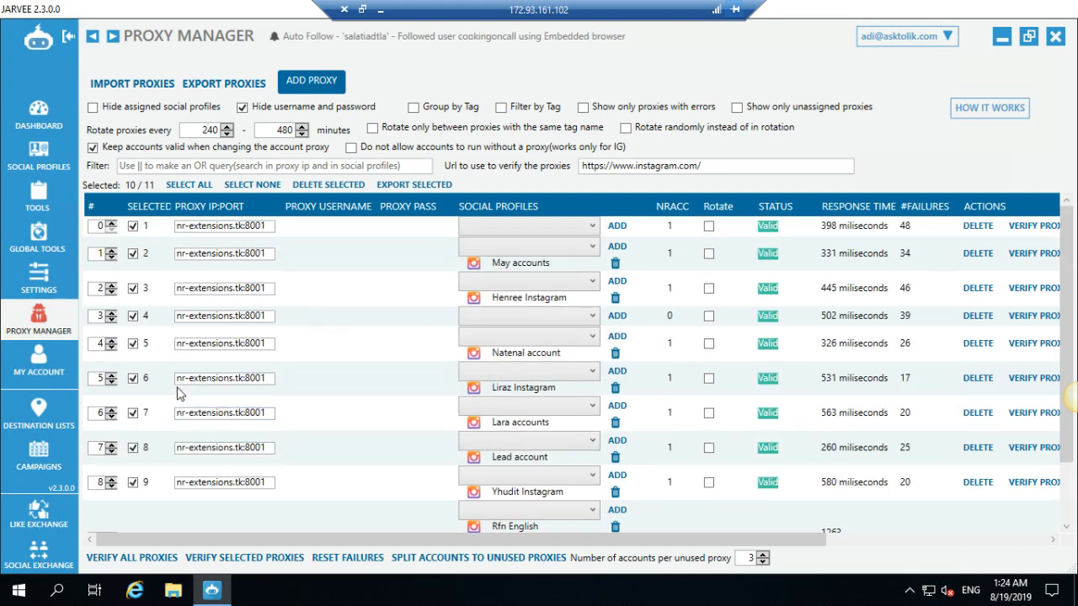
scroll(178, 395, "down", 3)
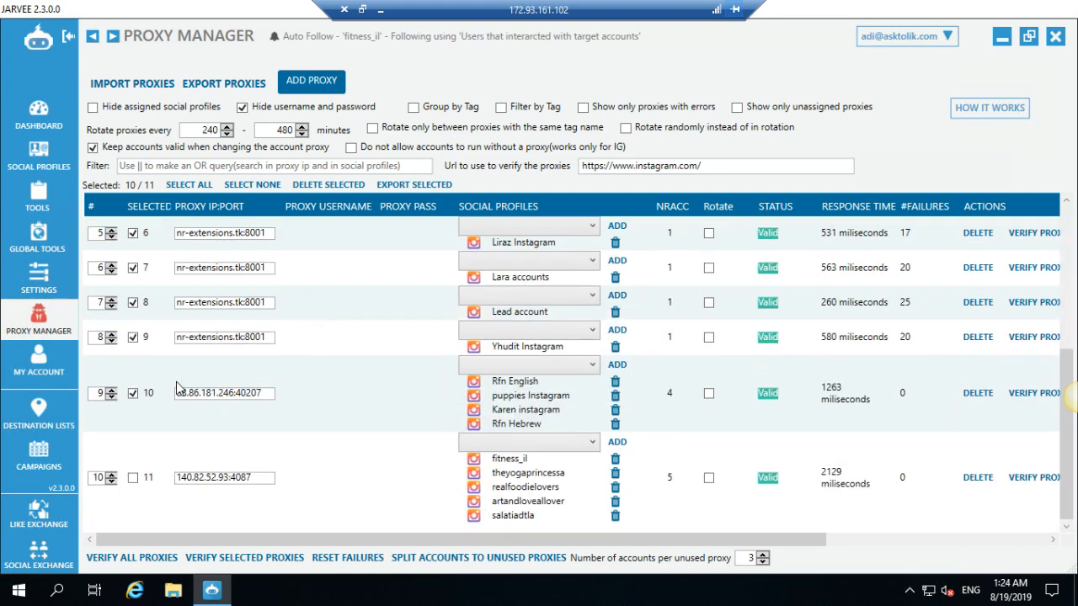
scroll(177, 387, "up", 3)
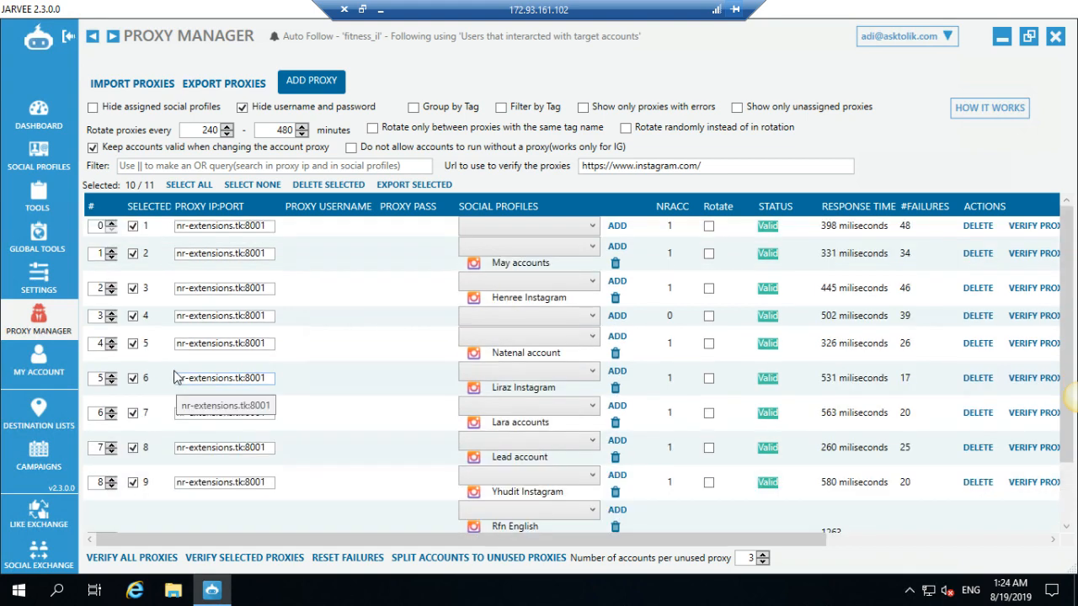
scroll(172, 373, "down", 3)
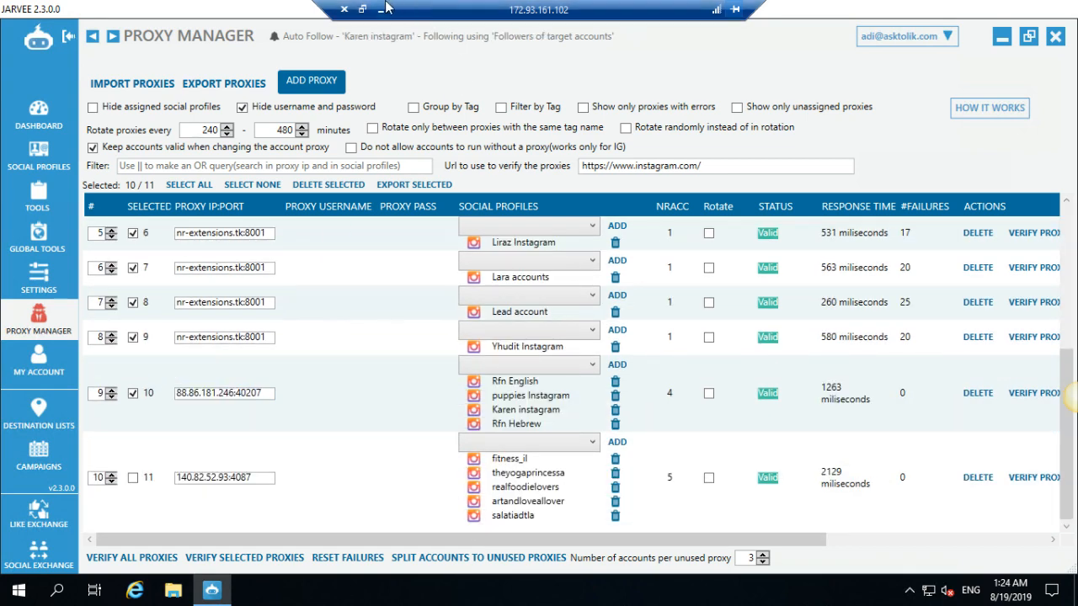
Switch to the browser and open the IP address lookup field on IPQualityScore's free proxy detection page.
left_click(380, 9)
left_click(572, 13)
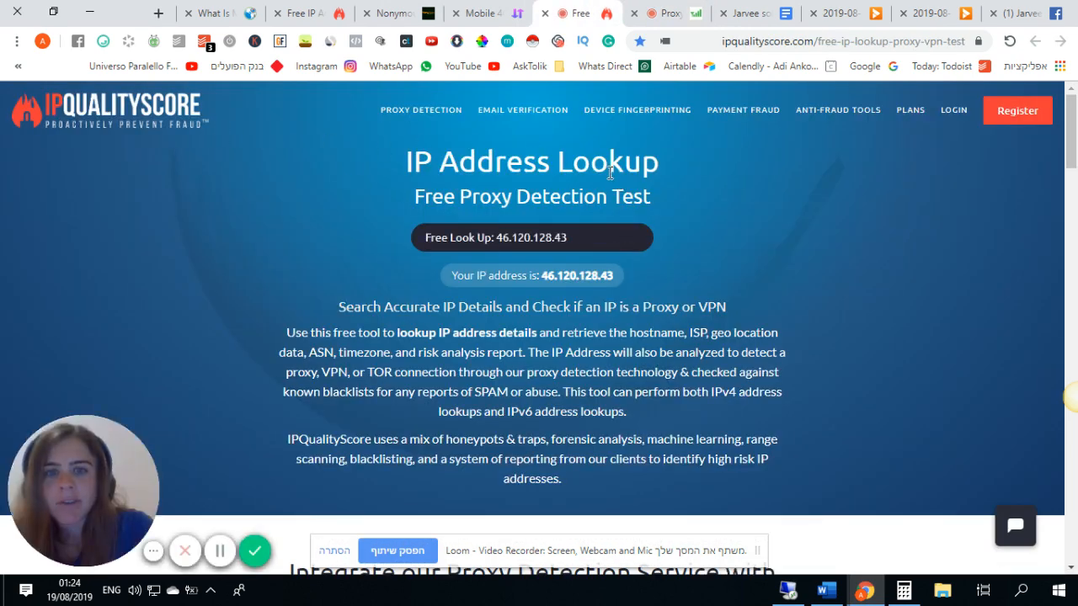
left_click(429, 236)
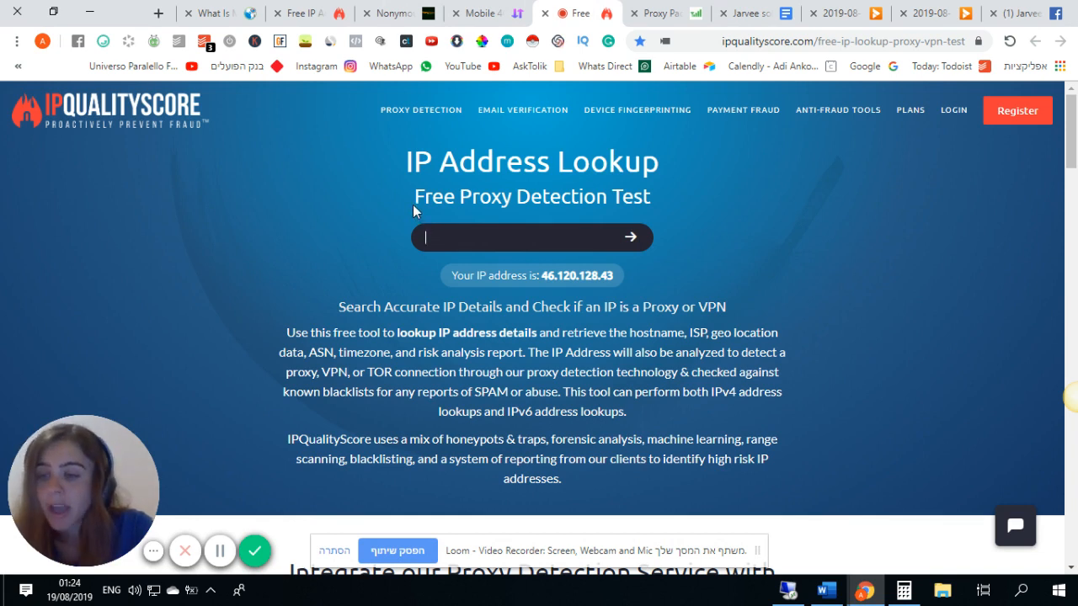
Return to Jarvee, open the embedded browser of the Instagram profile assigned to proxy 6 and load the WhatsMyIP website in it.
left_click(791, 589)
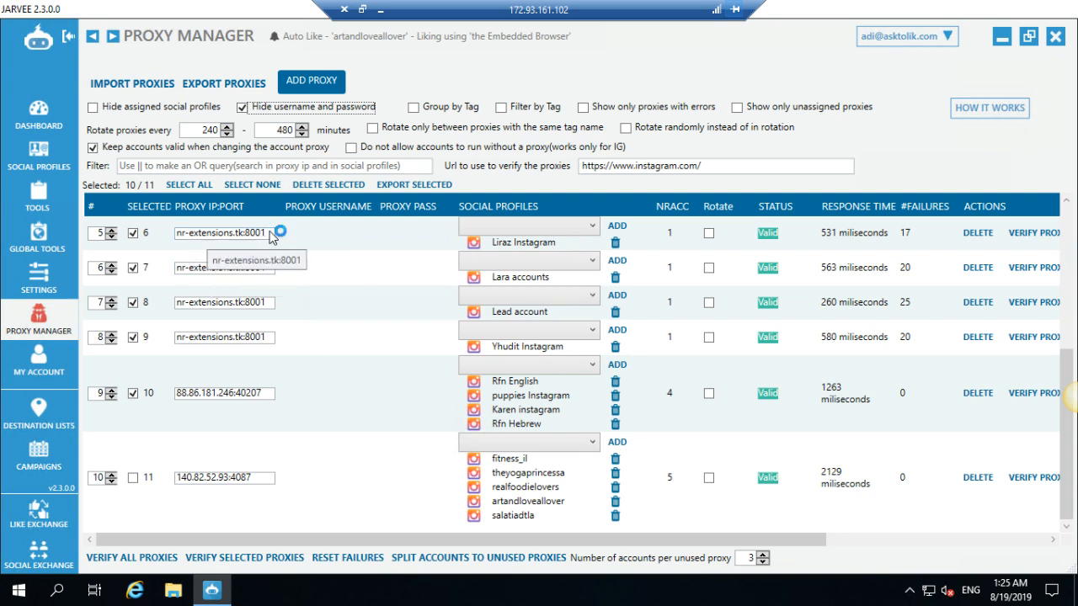
left_click_drag(242, 234, 143, 242)
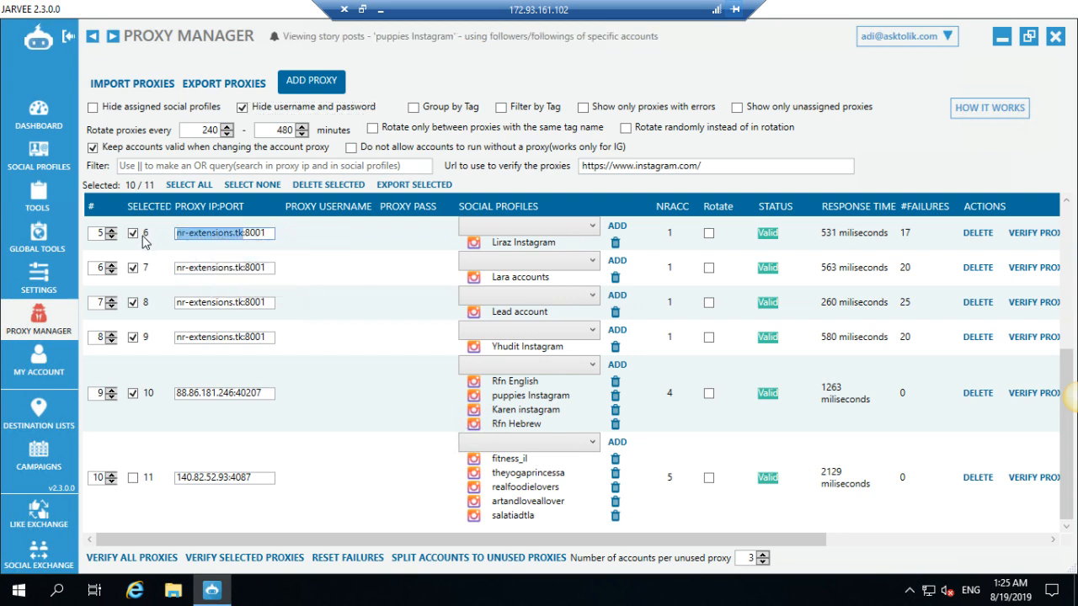
left_click(44, 166)
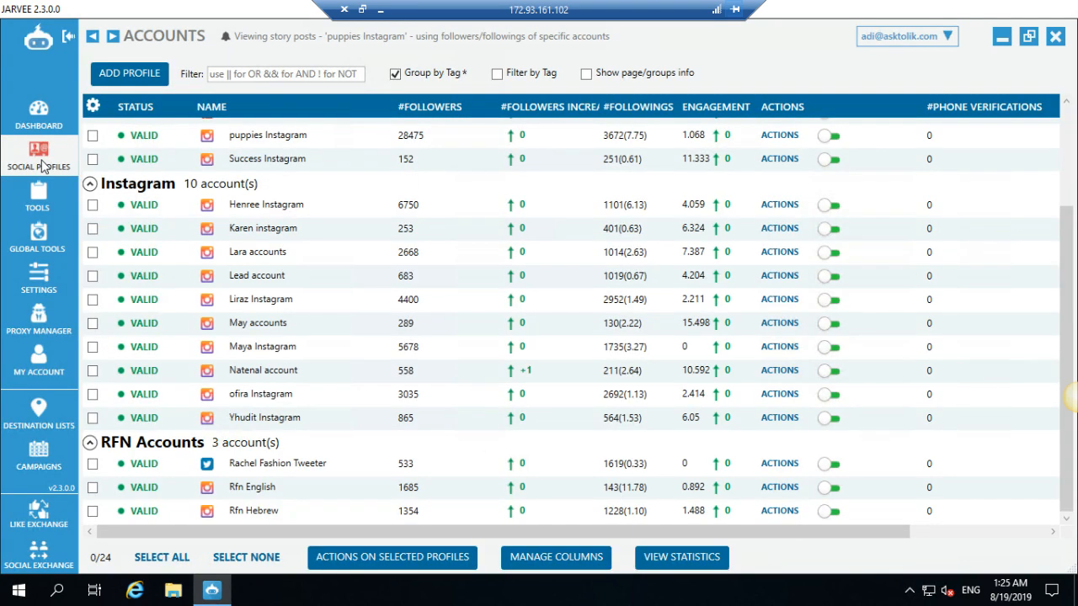
scroll(249, 303, "up", 1)
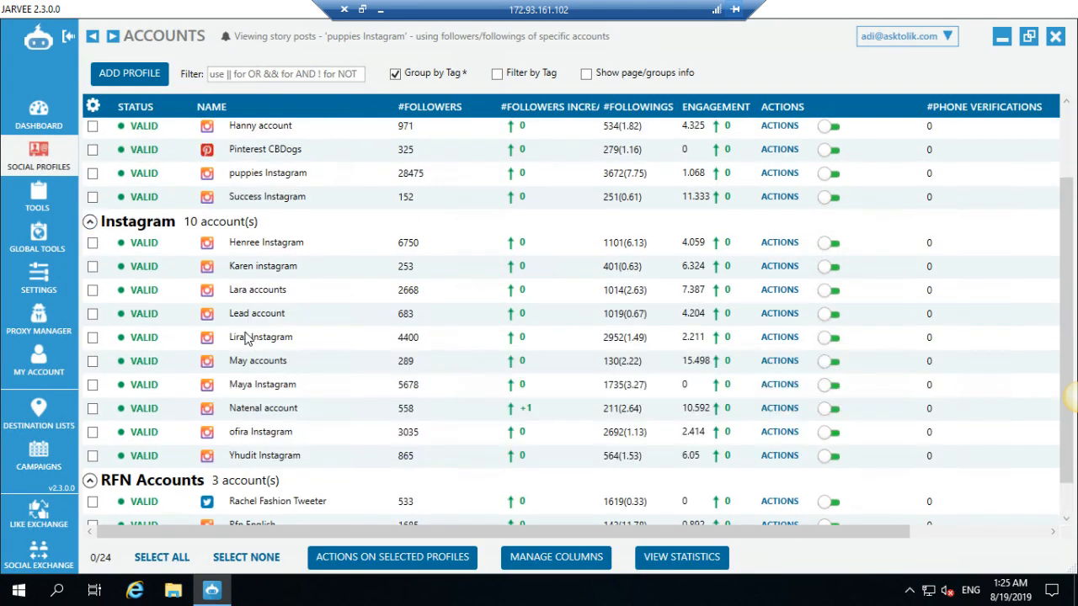
double_click(252, 337)
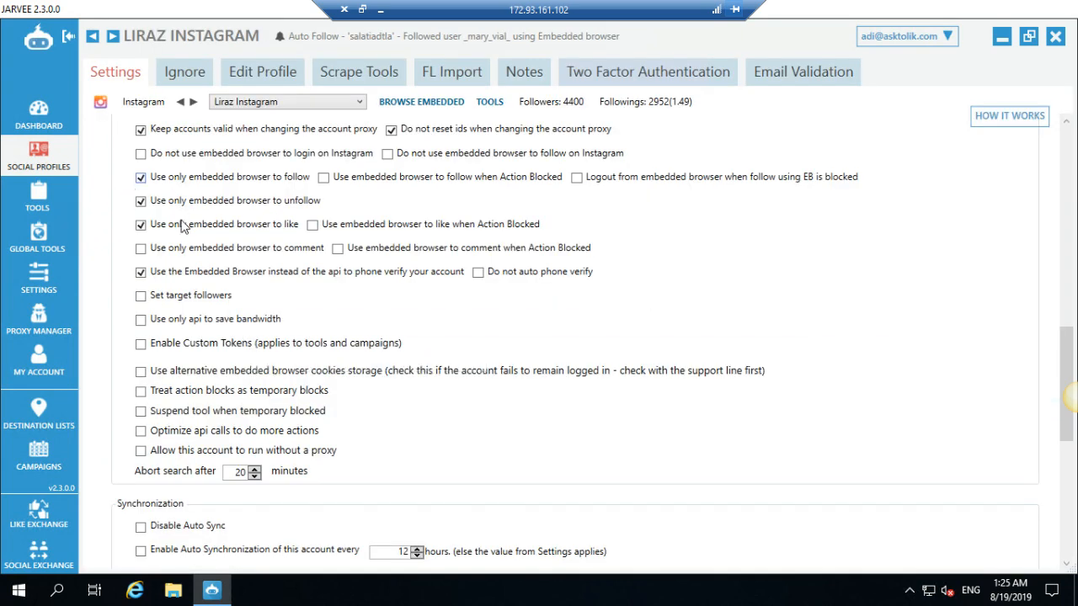
scroll(184, 227, "up", 3)
scroll(183, 228, "up", 5)
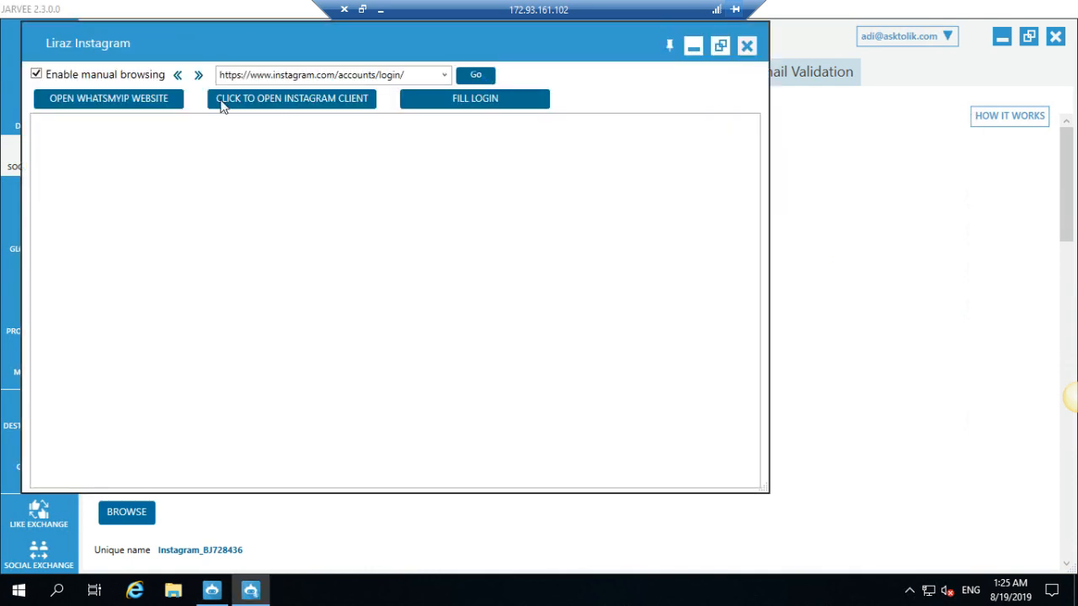
left_click(95, 100)
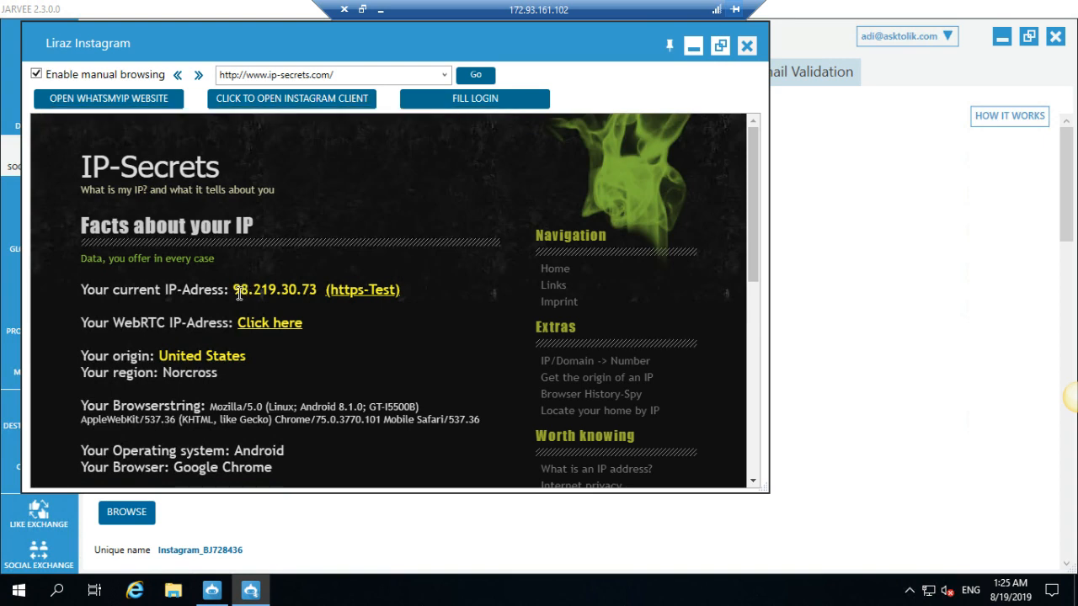
Examine the origin and browser details on the IP-Secrets page and copy the current IP address.
scroll(238, 292, "down", 3)
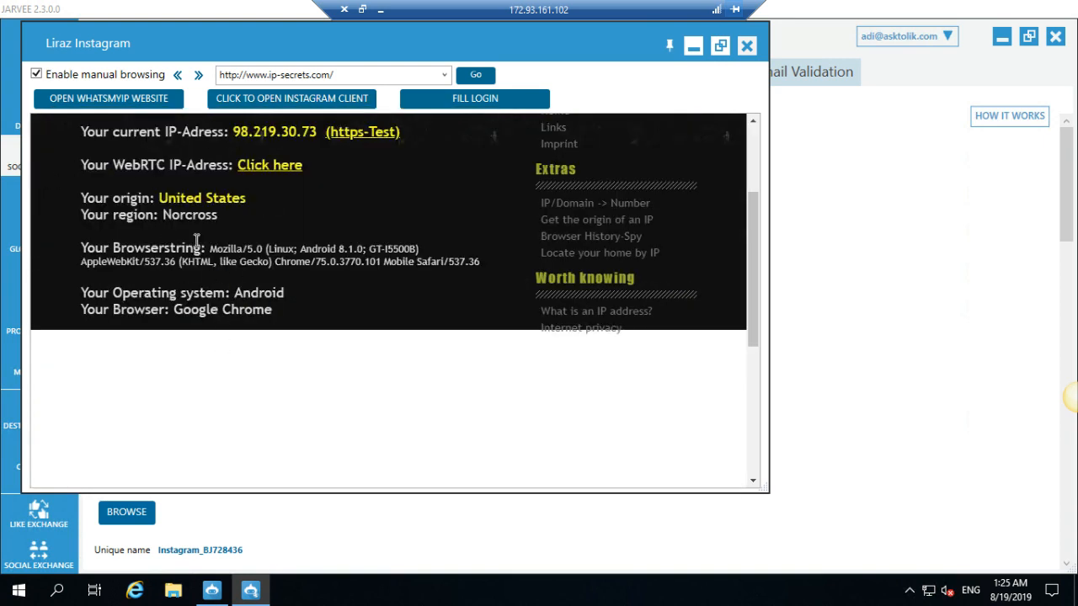
scroll(161, 279, "up", 1)
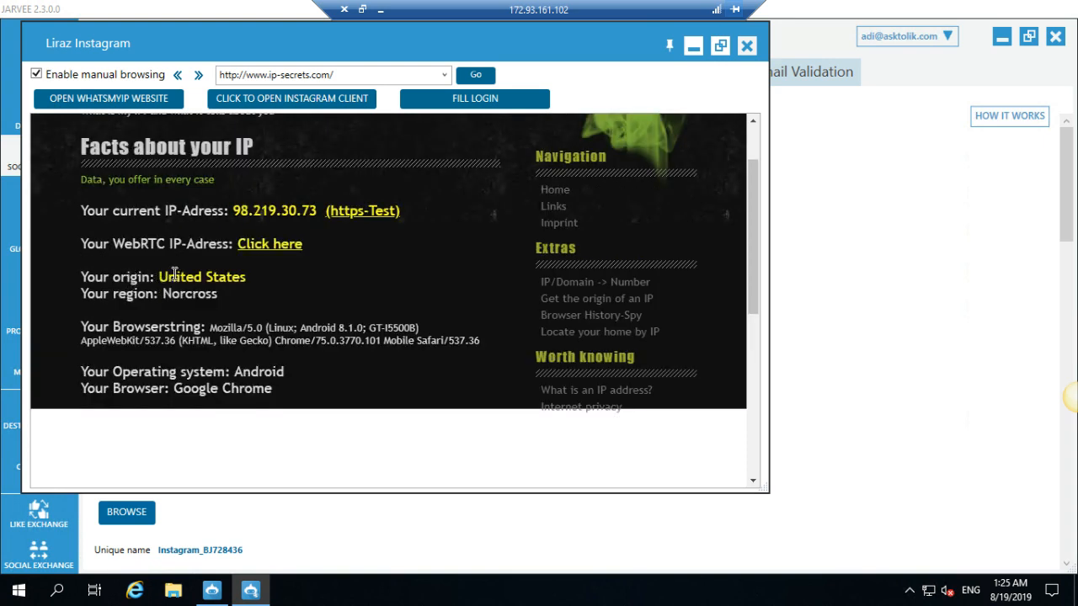
scroll(193, 293, "down", 2)
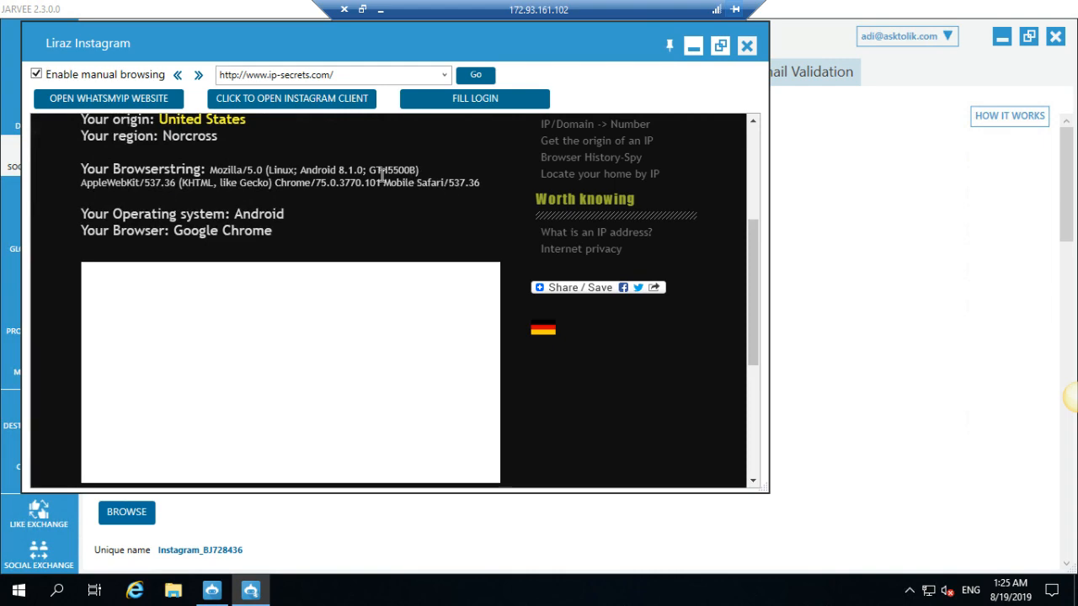
left_click_drag(299, 183, 409, 195)
scroll(404, 199, "up", 3)
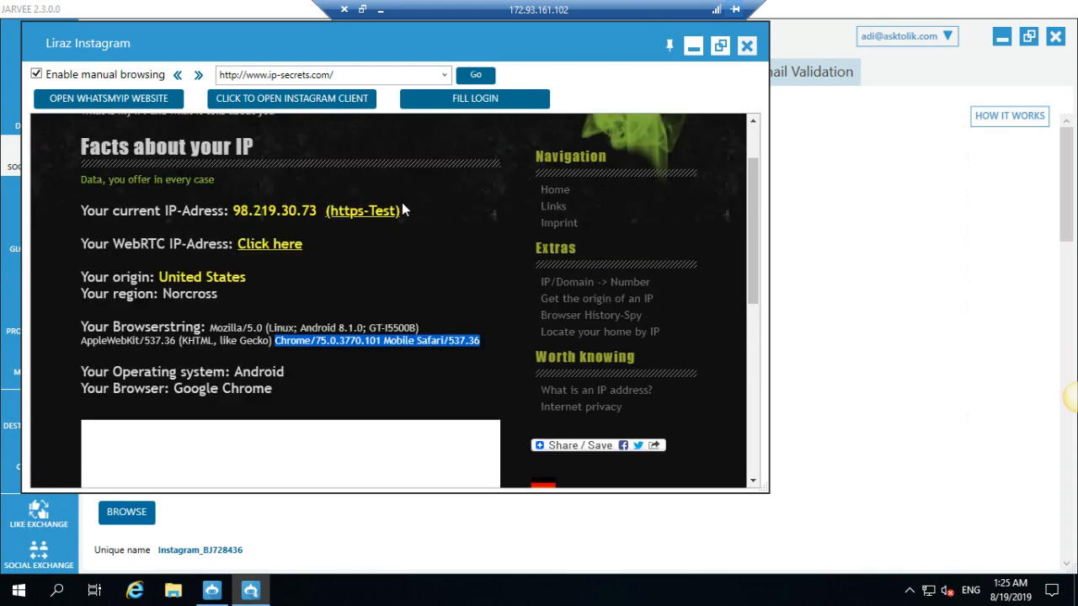
left_click_drag(320, 293, 234, 289)
key("ctrl+c")
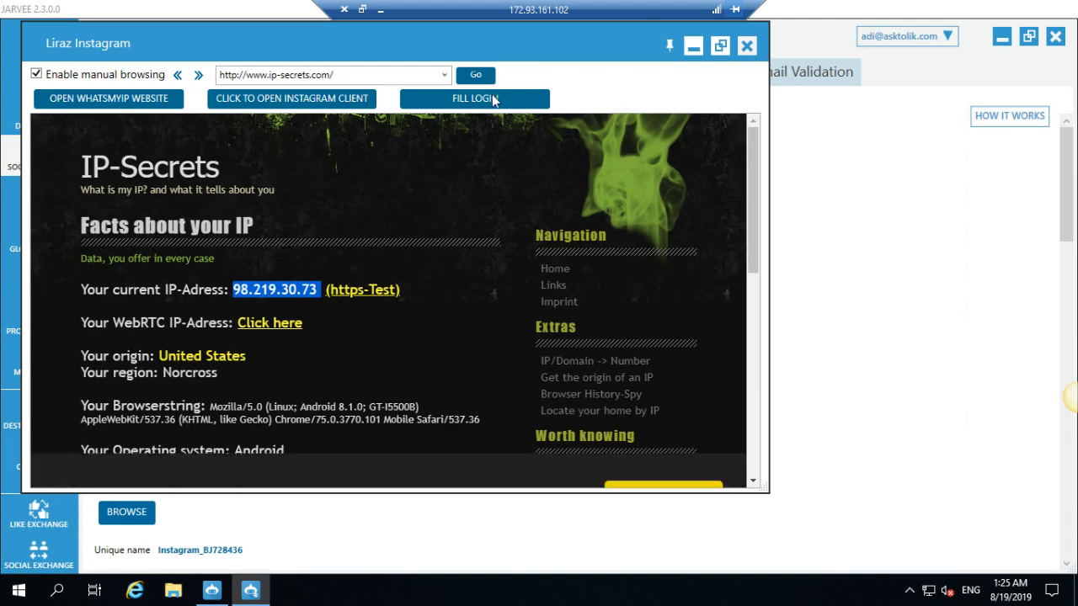
Close the embedded browser, switch to the IPQualityScore page and look up the copied address 98.219.30.73.
left_click(746, 47)
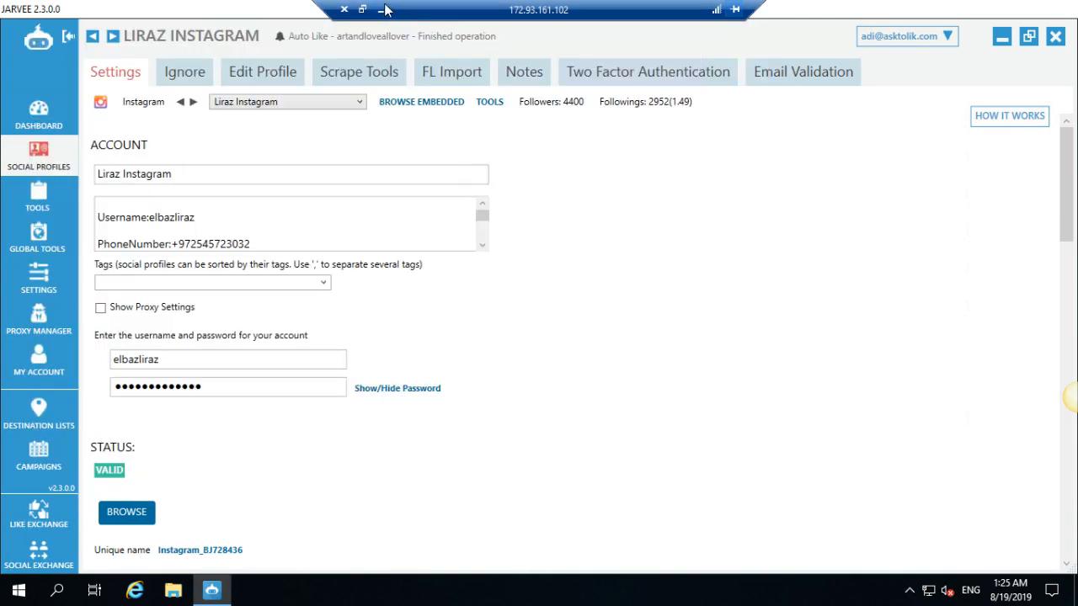
left_click(382, 10)
left_click(559, 236)
key("ctrl+v")
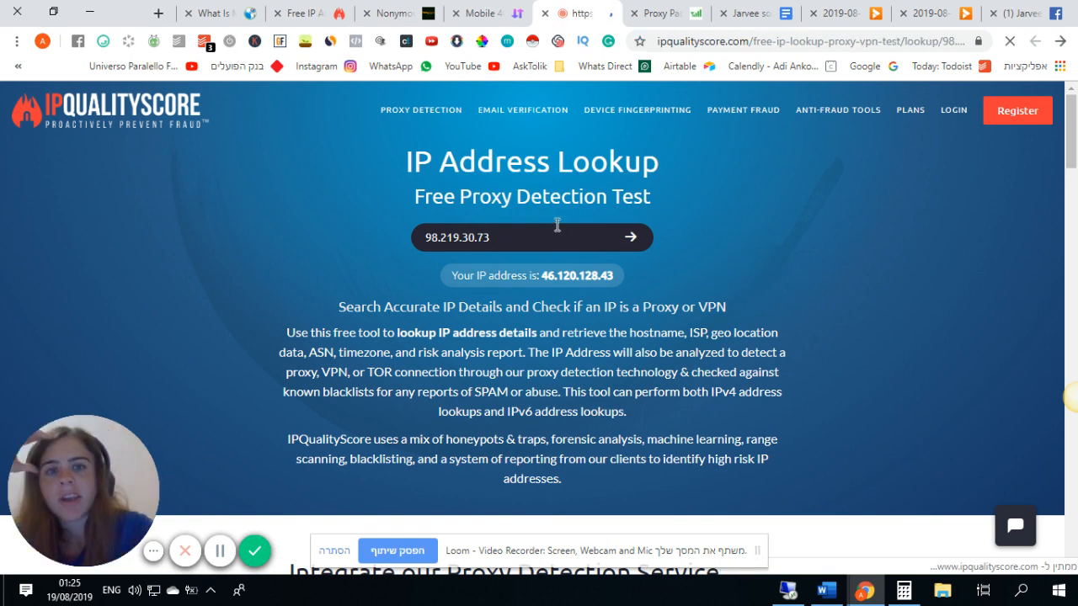
scroll(165, 345, "down", 1)
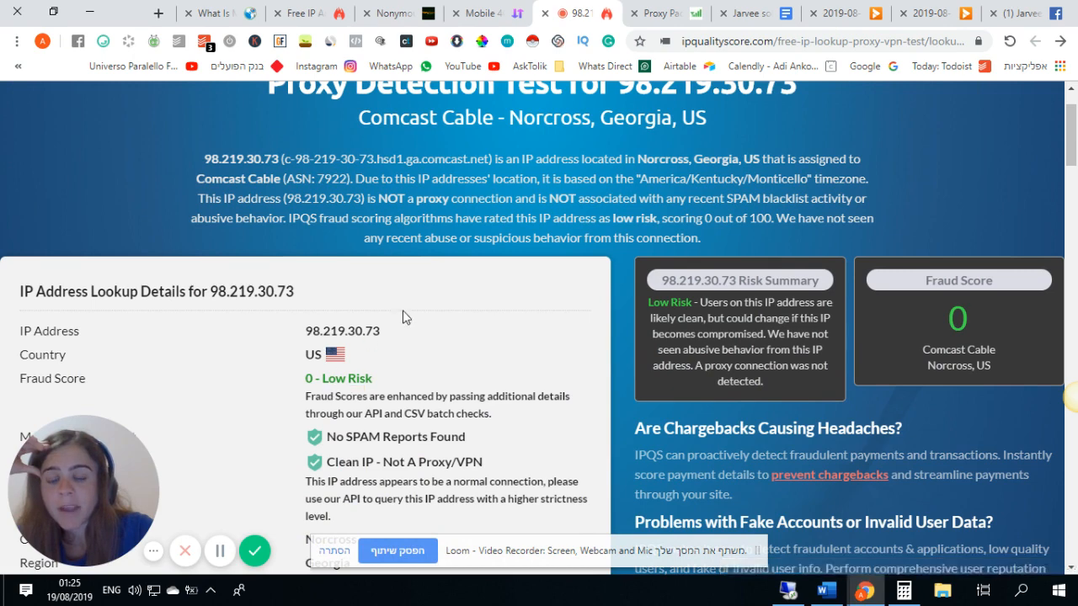
scroll(402, 316, "down", 1)
left_click_drag(352, 345, 421, 336)
left_click_drag(353, 383, 426, 389)
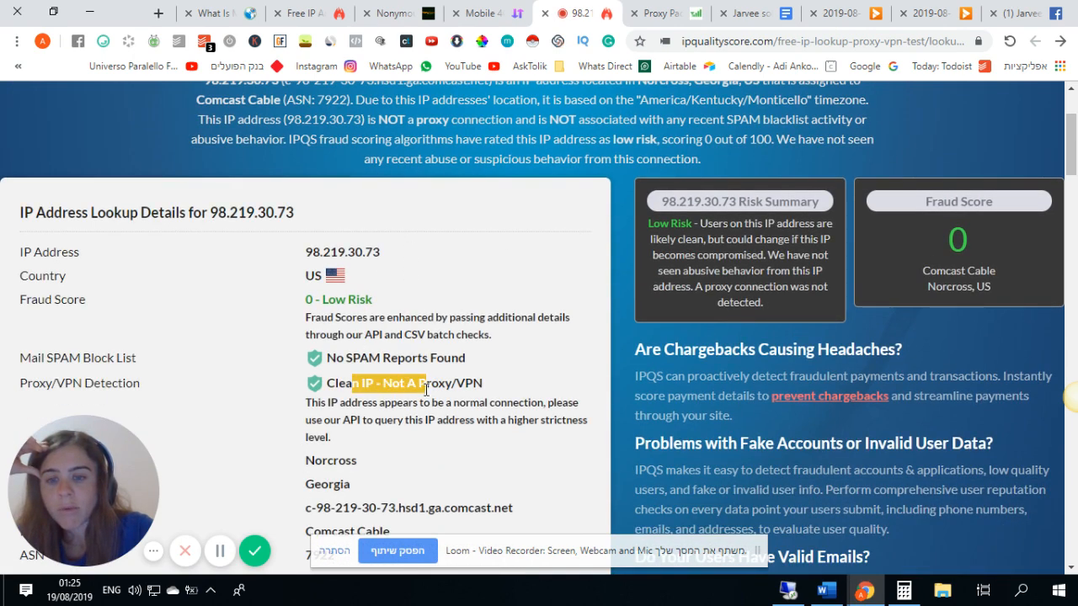
left_click(426, 389)
scroll(422, 383, "down", 3)
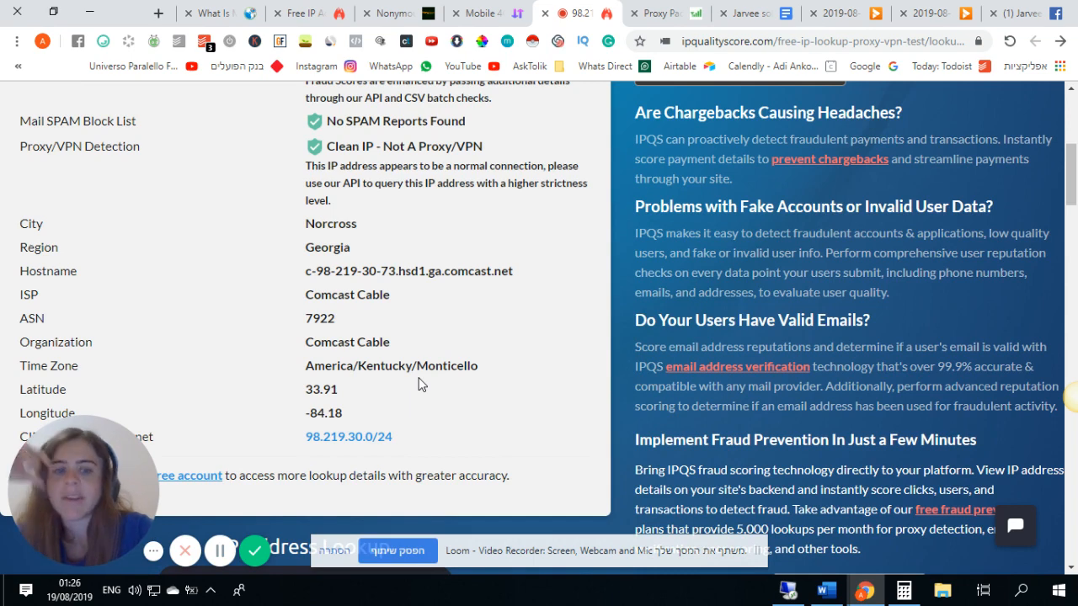
scroll(734, 279, "up", 2)
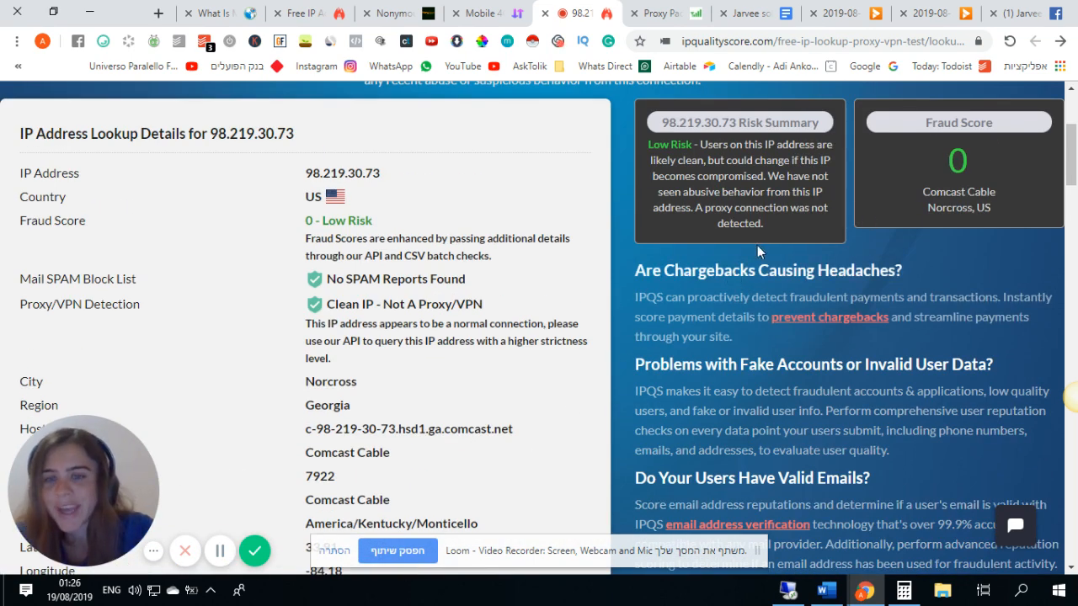
scroll(489, 202, "up", 3)
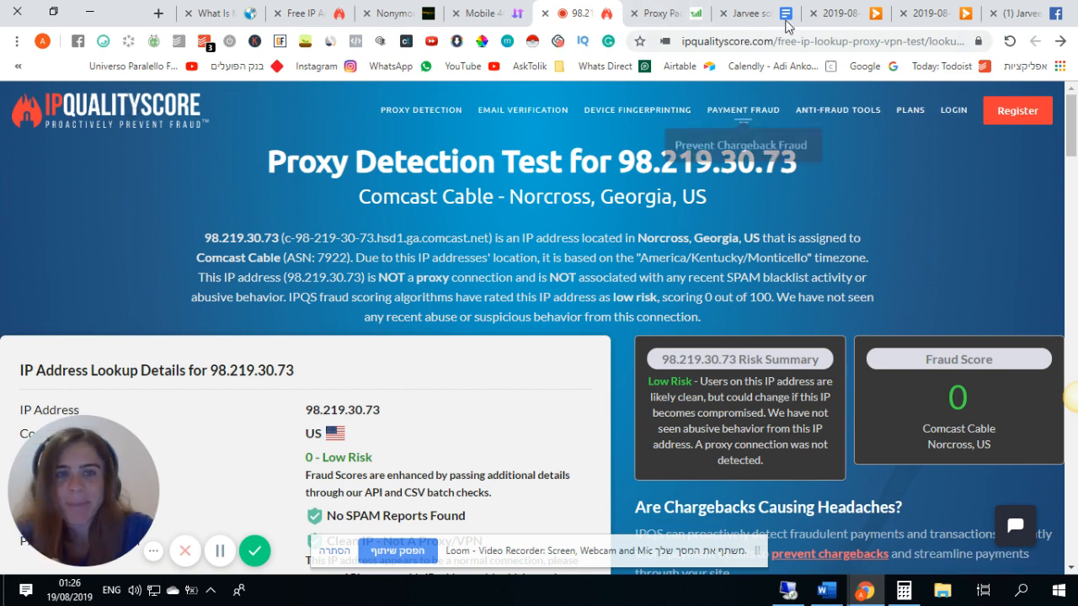
Go back to the Jarvee solution document and review the proxy recommendations and the points that follow them.
left_click(753, 13)
scroll(555, 339, "up", 2)
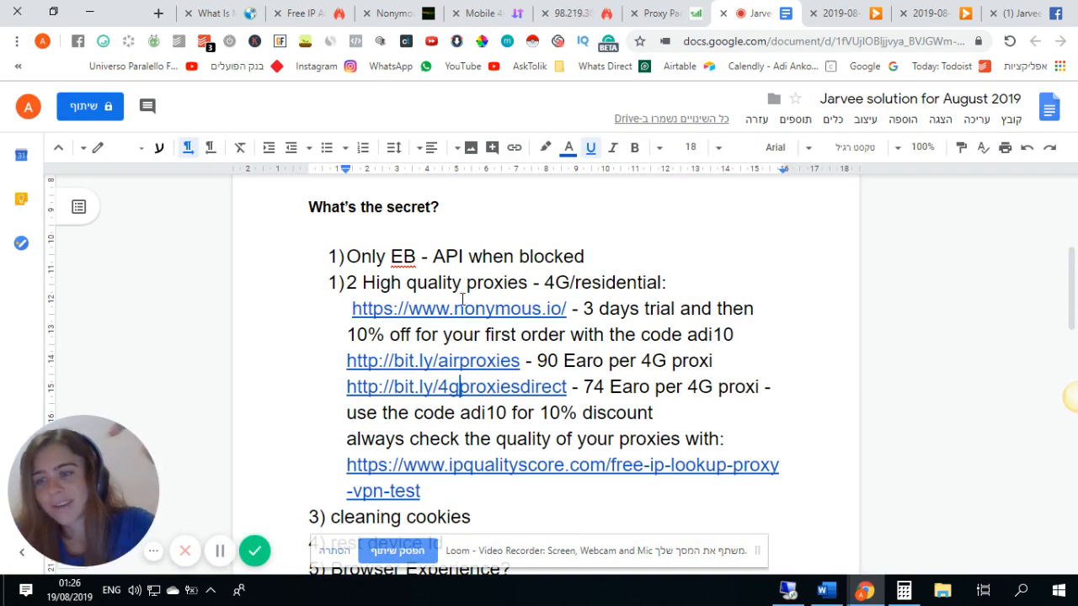
scroll(674, 413, "down", 1)
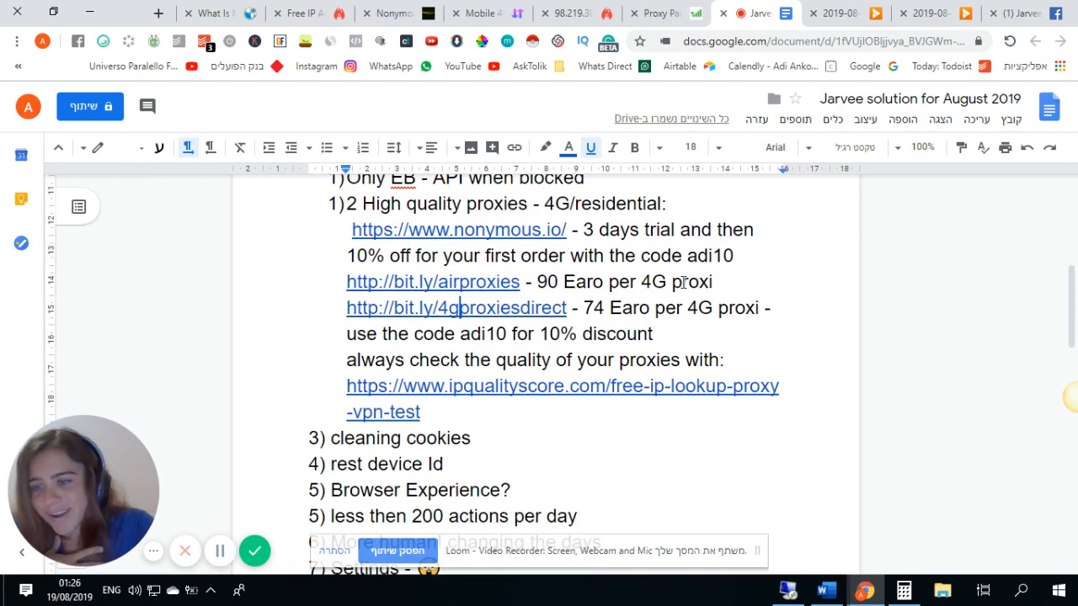
Switch to Jarvee, open the Tools page and examine the like, follow, unfollow and story viewer activity of the accounts.
left_click(786, 590)
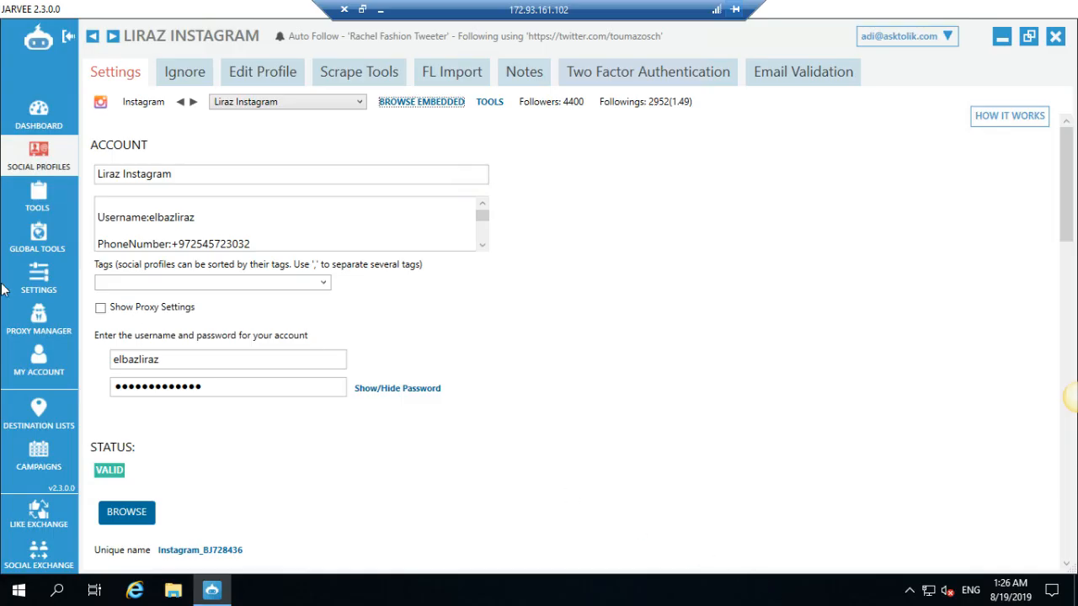
left_click(50, 201)
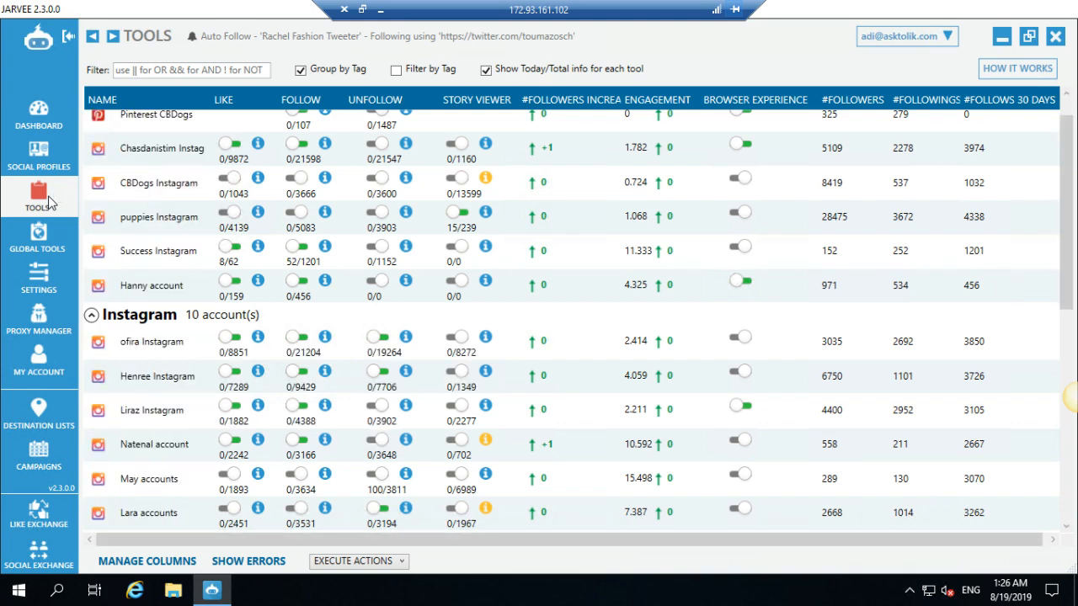
scroll(507, 364, "up", 1)
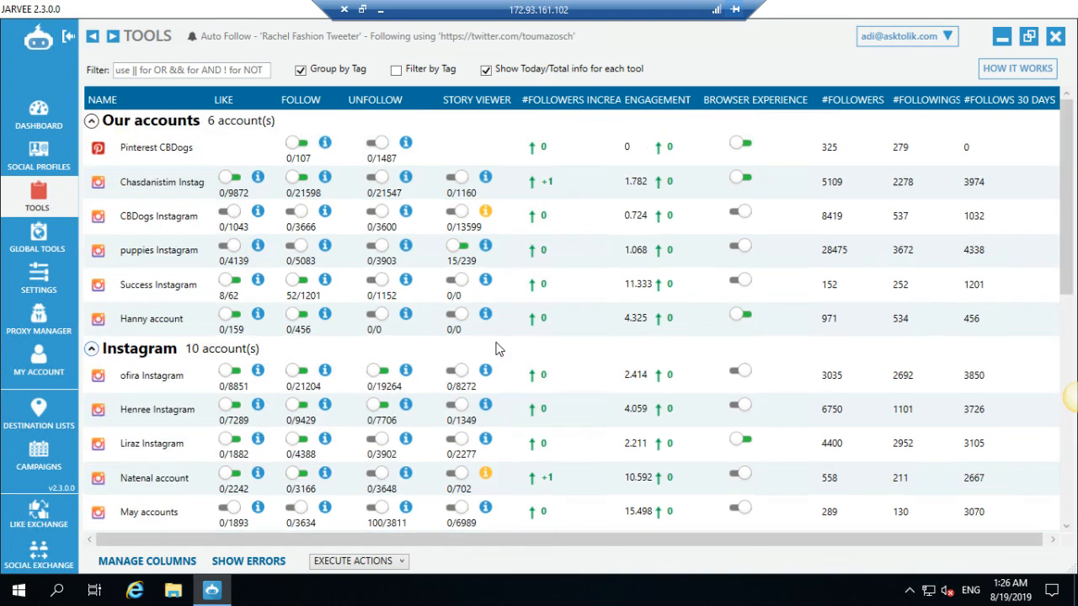
scroll(482, 348, "down", 2)
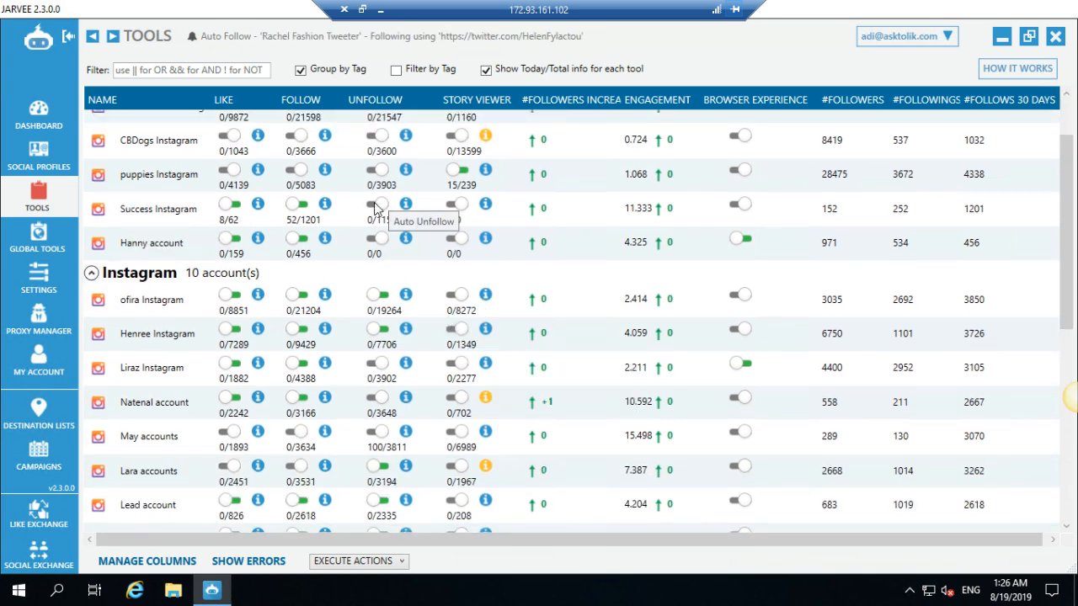
Glance back at the solution document, return to Jarvee and turn on the Like and Follow tools for the puppies Instagram account.
left_click(380, 10)
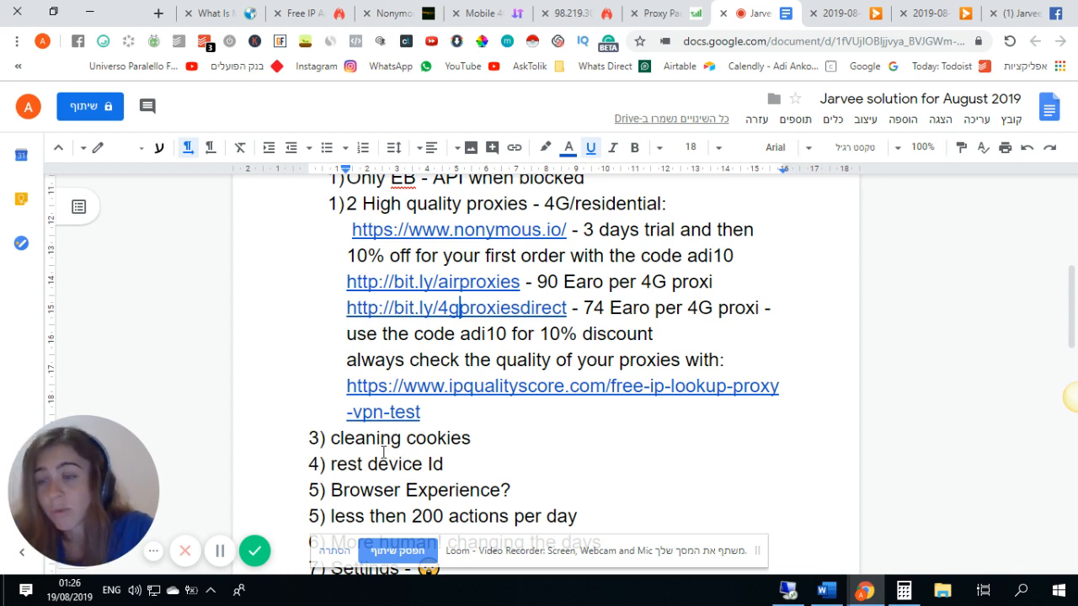
left_click(786, 592)
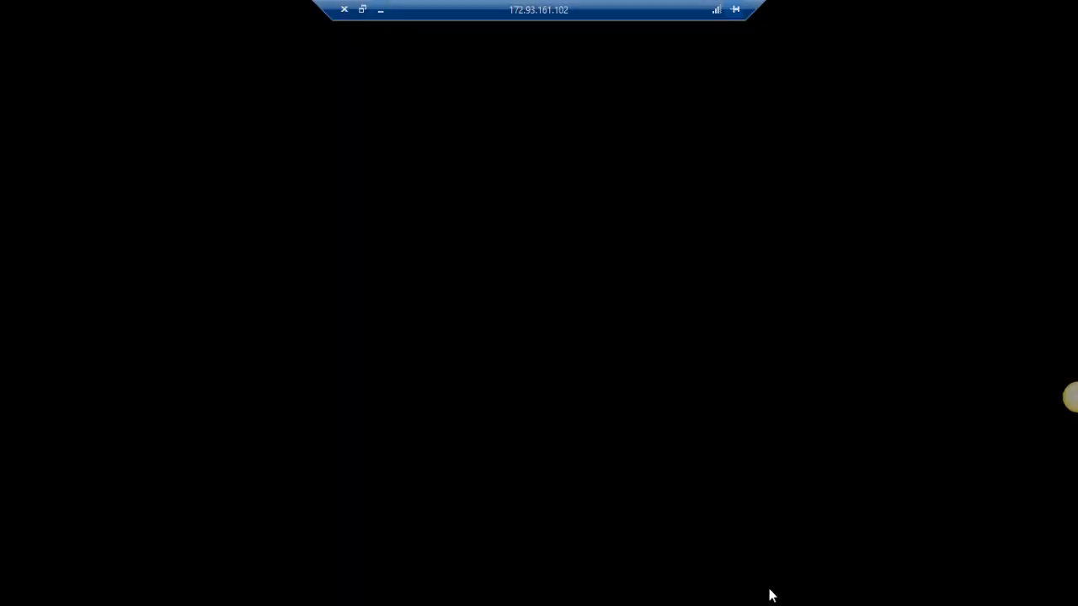
mouse_move(171, 174)
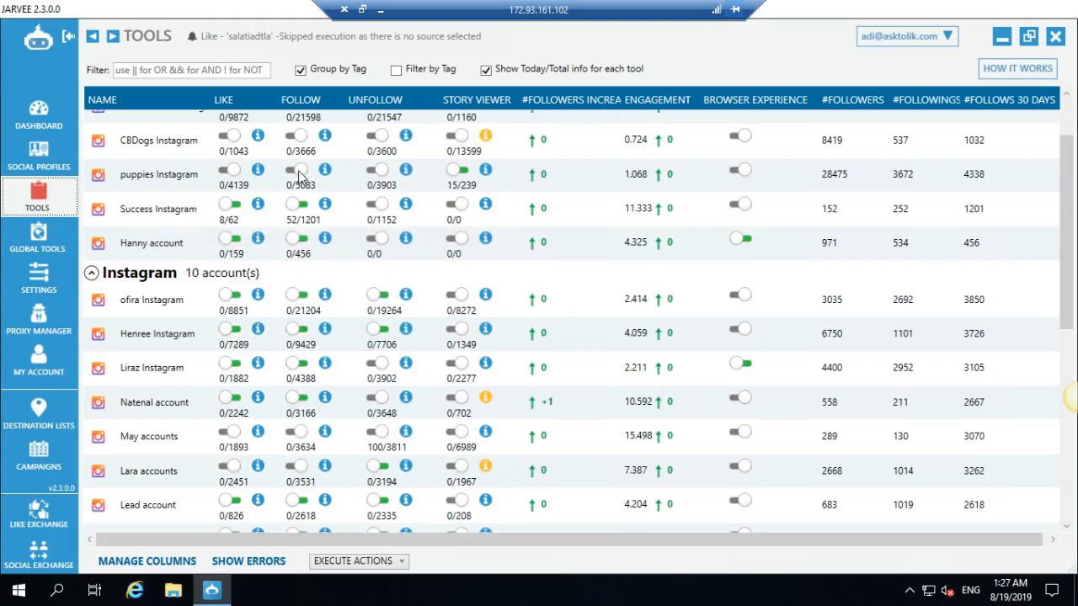
View the 2019-08-18_2202 screenshot on TechSmith Screencast, return to Jarvee's Tools page and check the puppies Instagram follow statistics.
left_click(381, 10)
left_click(926, 13)
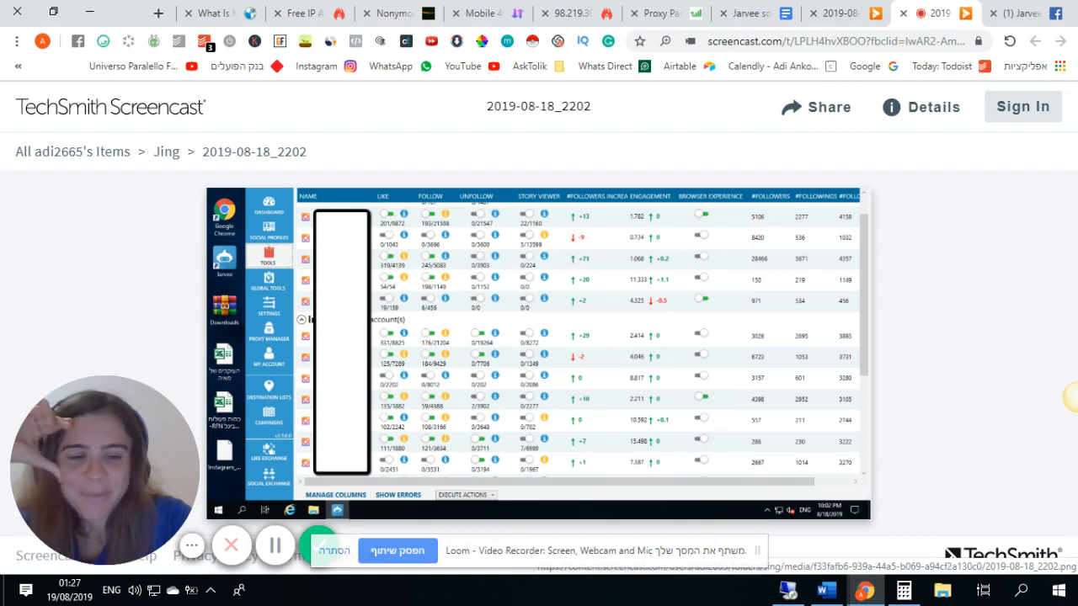
left_click(778, 591)
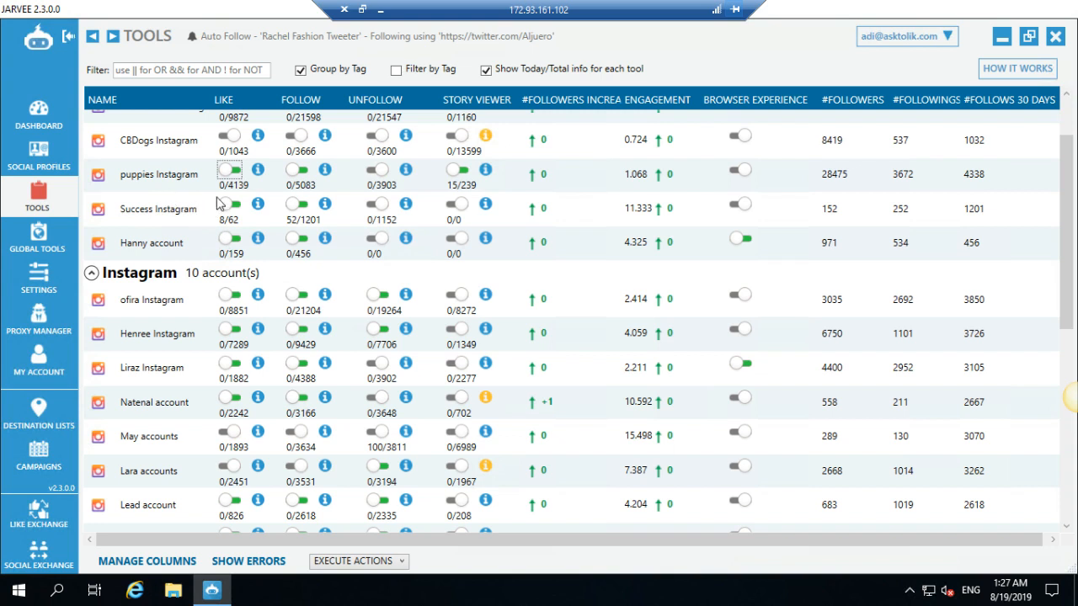
mouse_move(326, 171)
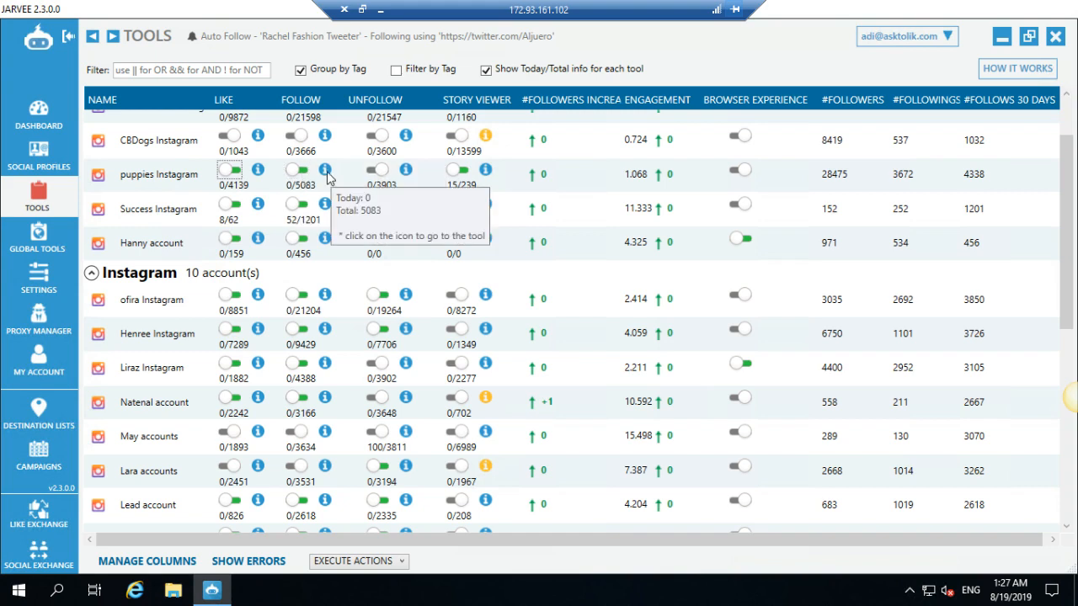
Open the social profiles list, collapse the Instagram and RFN Accounts groups, and stop the puppies Instagram account.
left_click(48, 167)
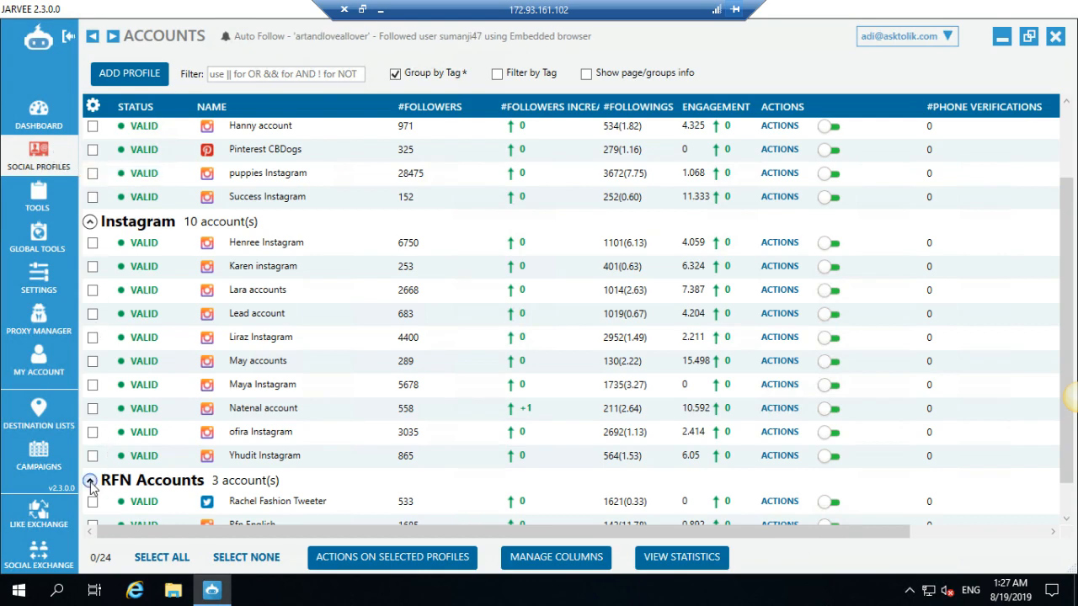
scroll(97, 481, "up", 1)
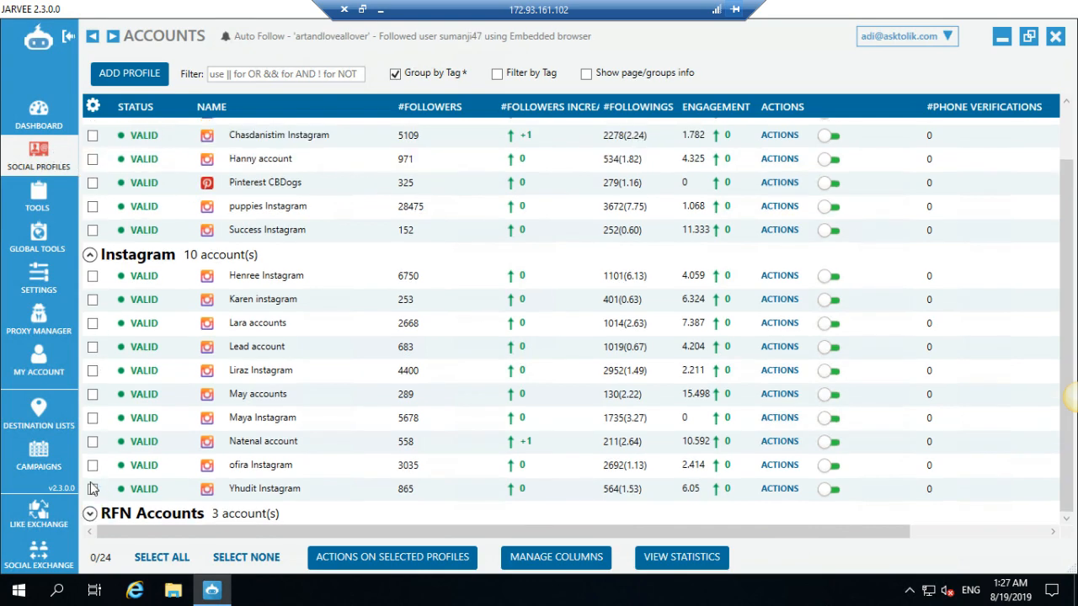
left_click(89, 254)
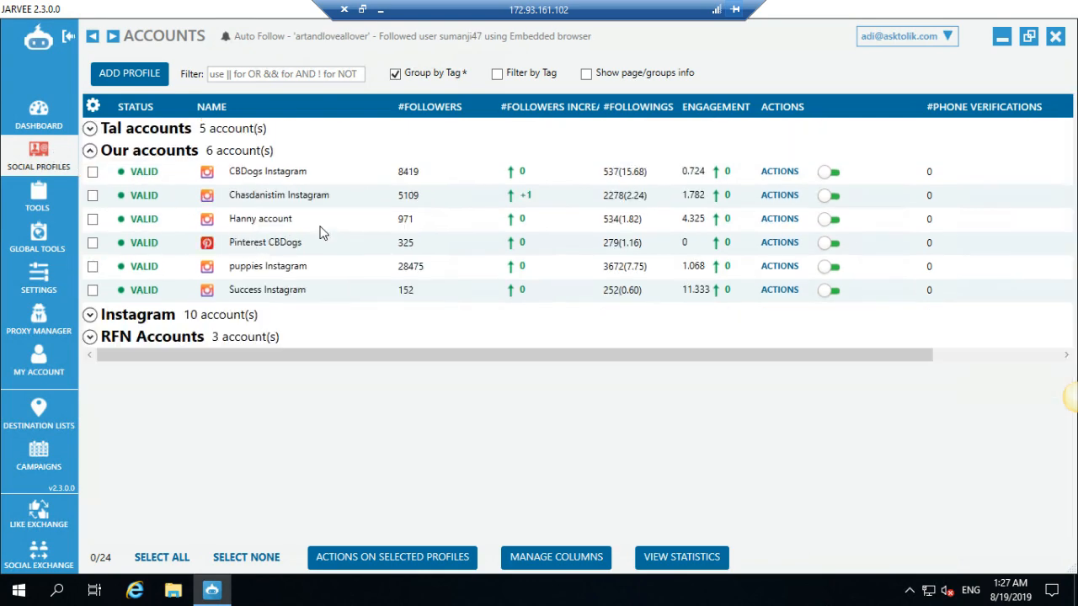
left_click(830, 266)
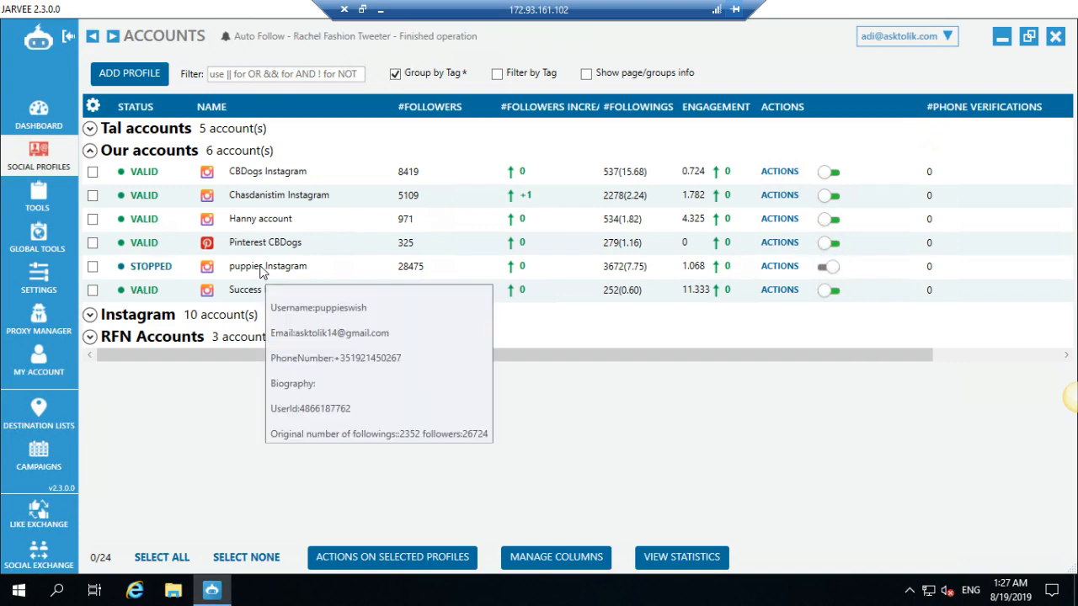
Open the puppies Instagram account in the embedded browser and try to follow petsprestige from an Explore post, examining Instagram's response before closing the browser.
double_click(265, 266)
left_click(429, 102)
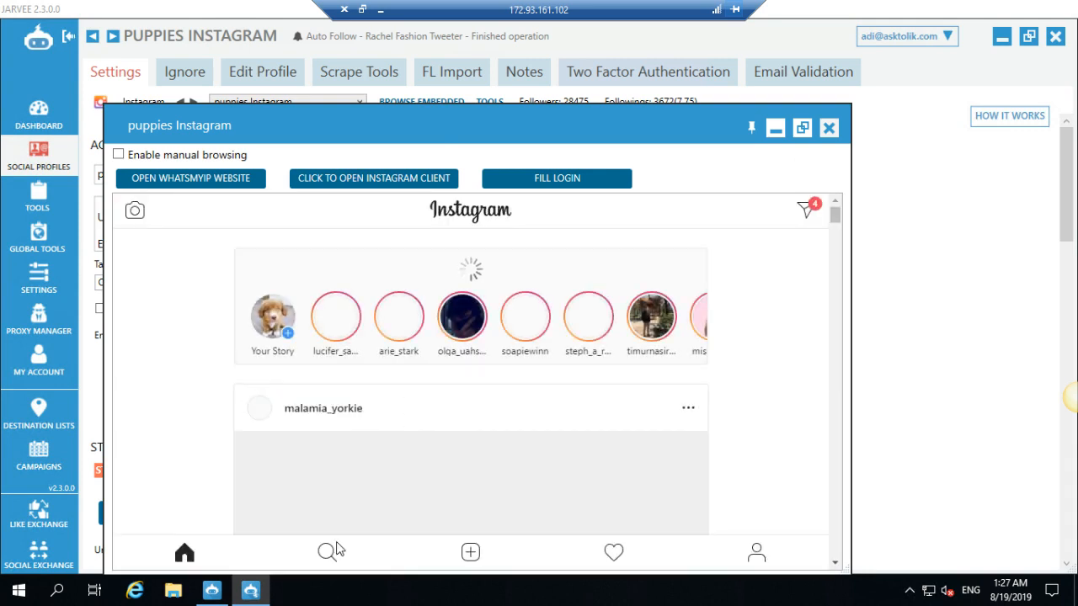
left_click(326, 556)
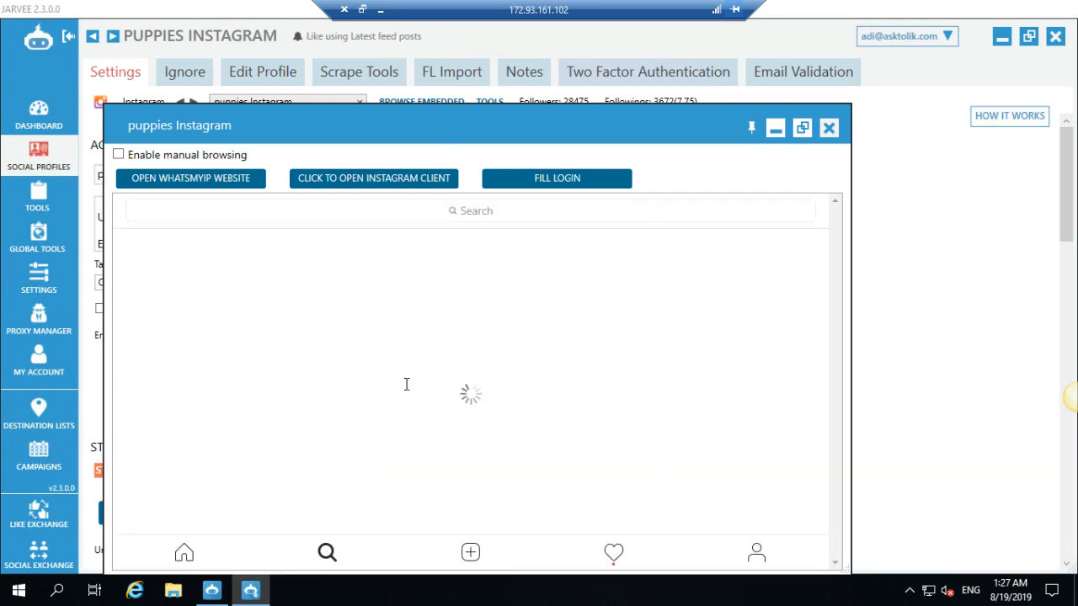
left_click(246, 335)
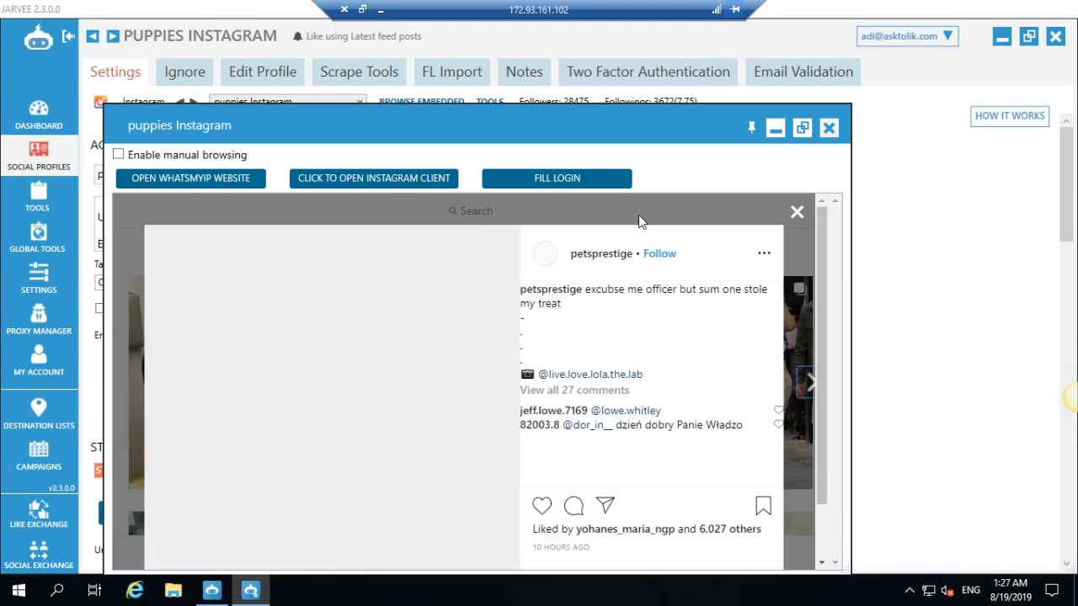
left_click(656, 255)
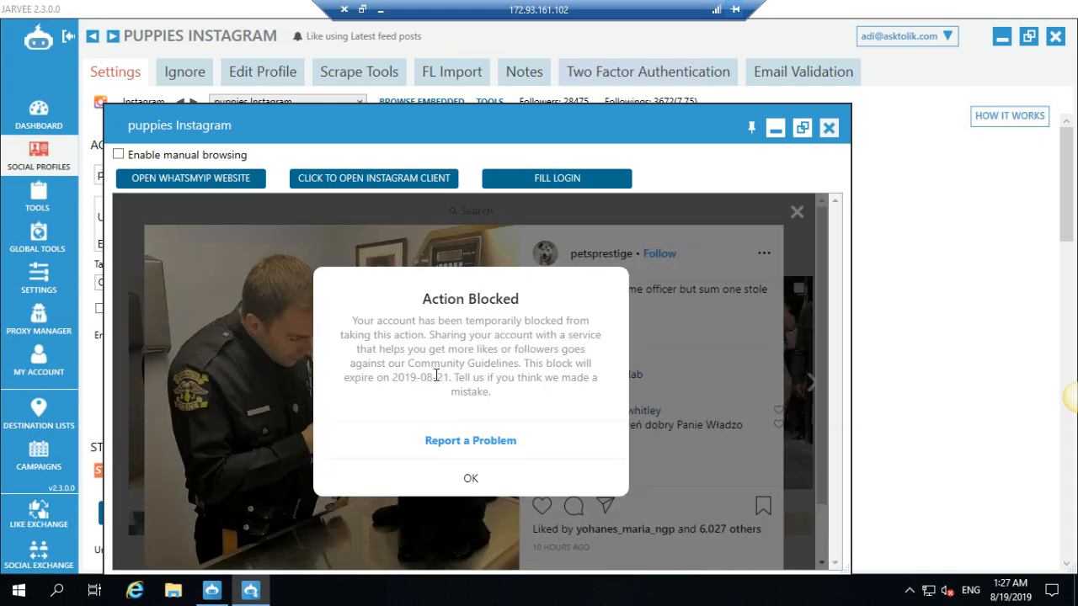
left_click_drag(450, 377, 393, 377)
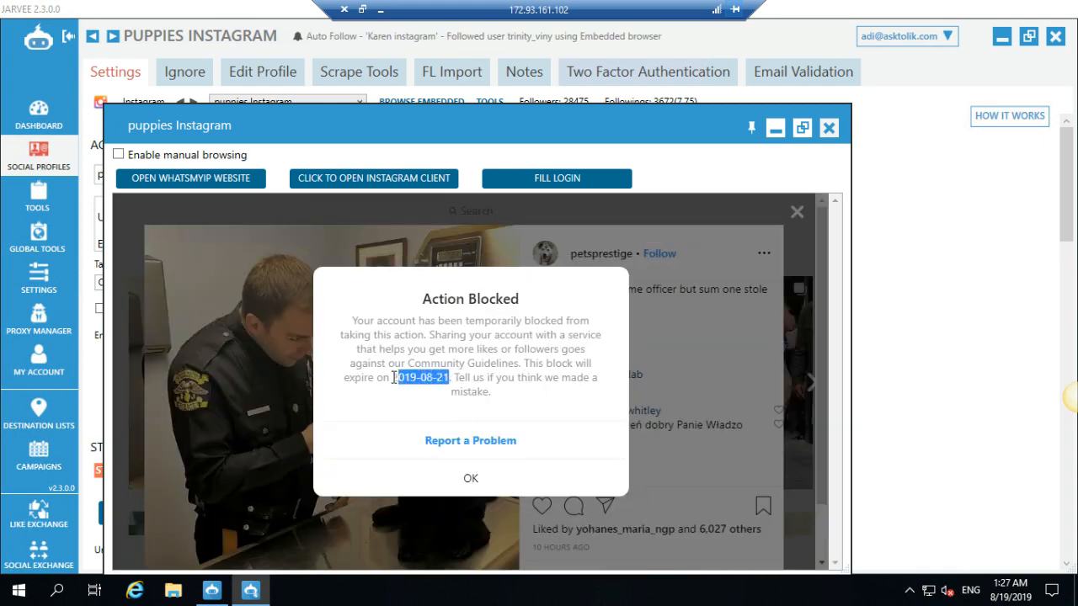
left_click(503, 439)
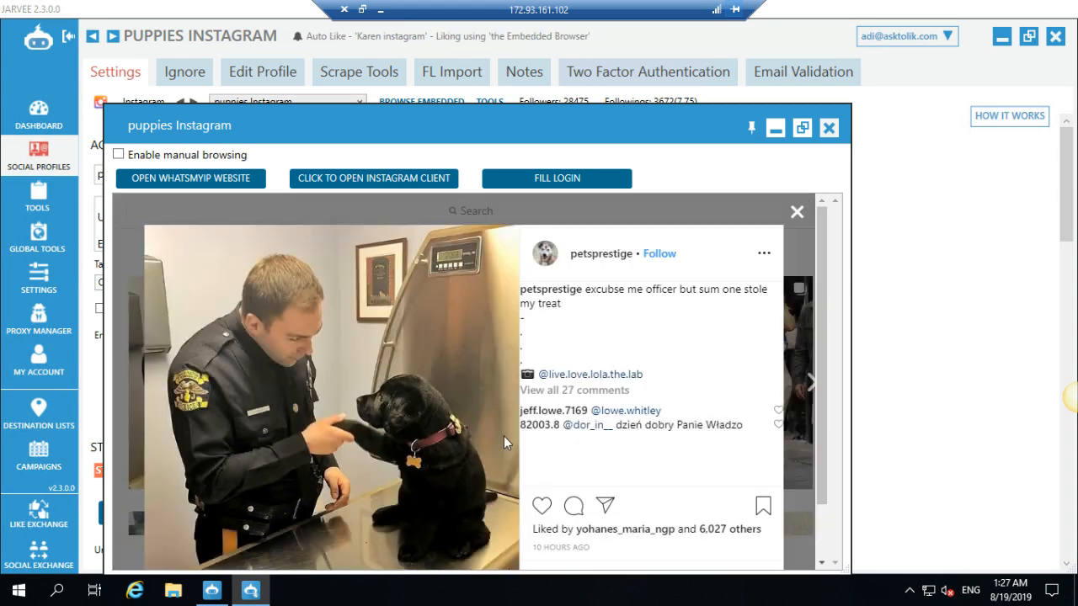
left_click(829, 128)
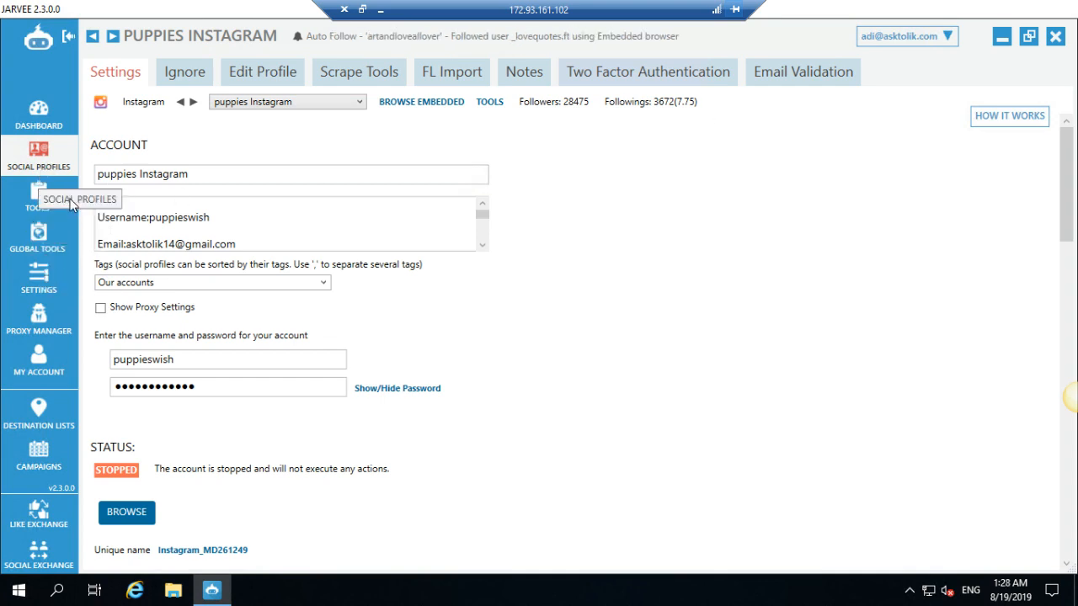
Restart the puppies Instagram account in the social profiles list and check the status of its tools on the Tools page.
left_click(61, 168)
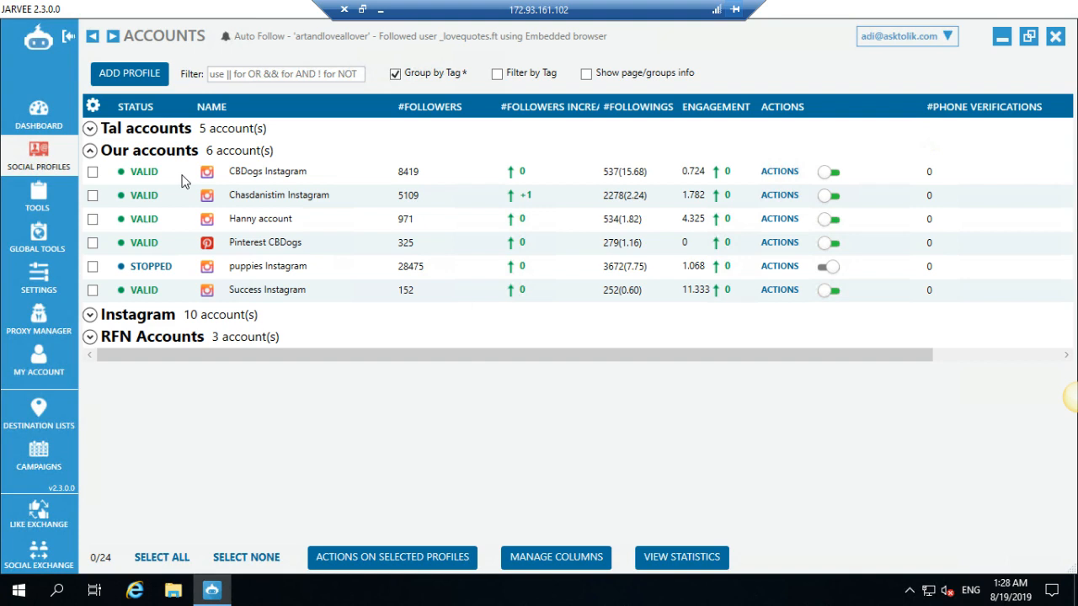
left_click(833, 266)
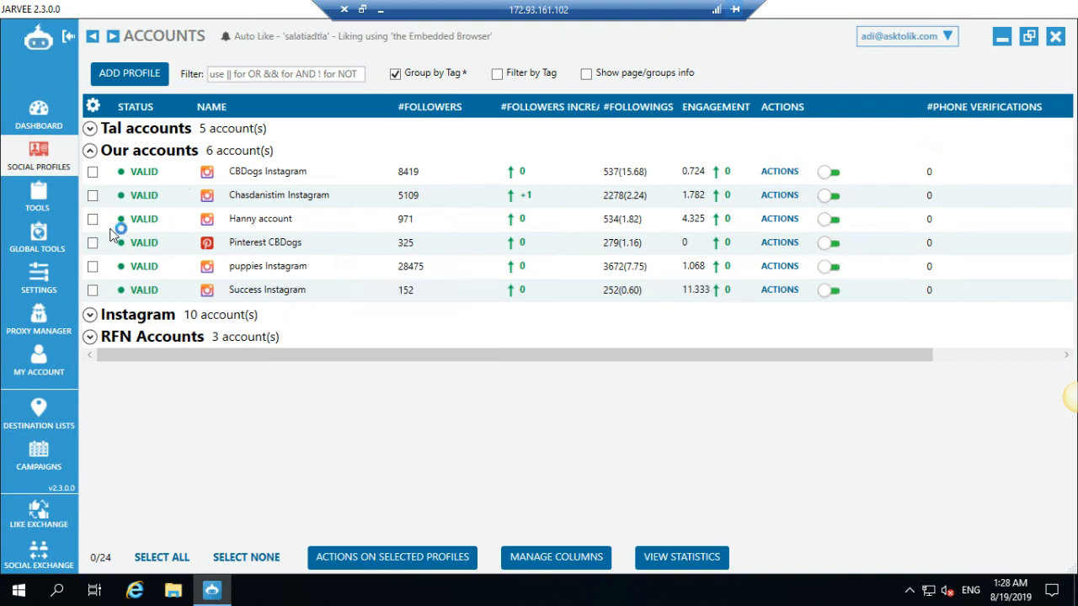
left_click(40, 195)
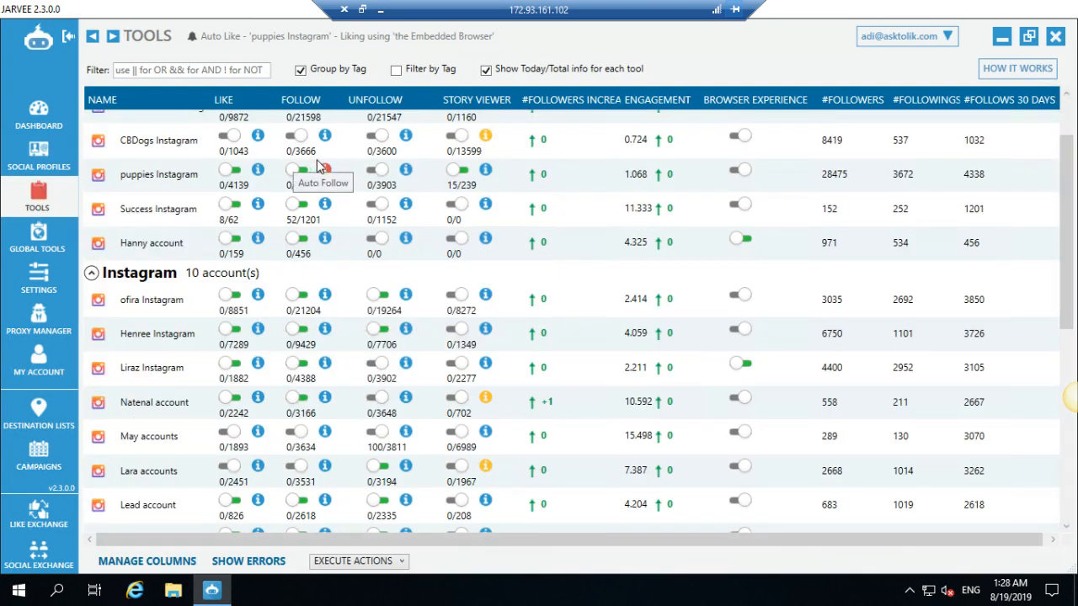
mouse_move(476, 180)
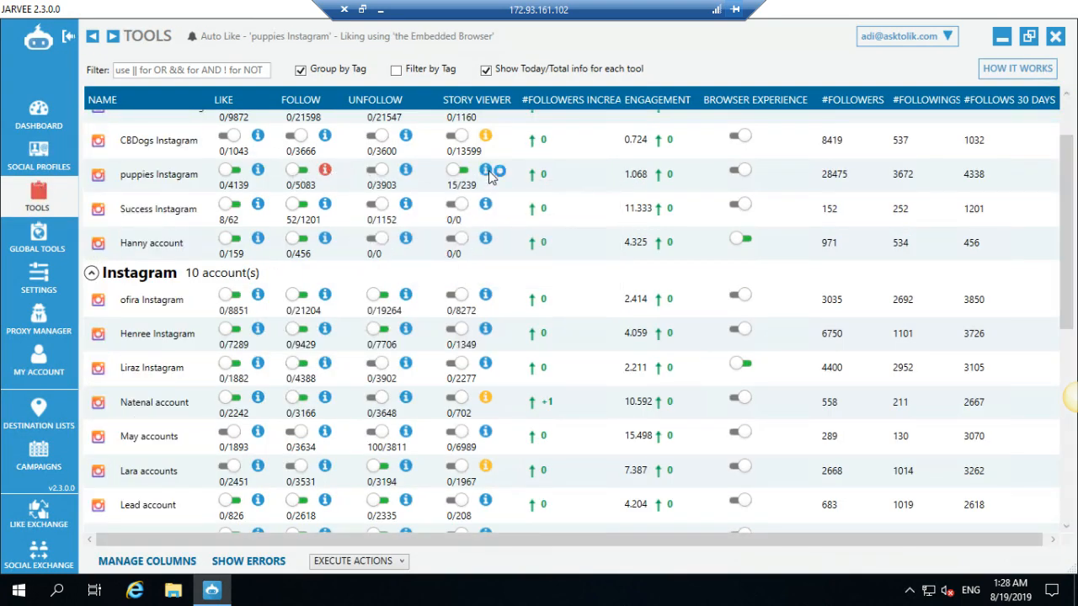
Open the Story Viewer settings of puppies Instagram and review its run timers, view limits, user filters and after-view actions.
left_click(486, 171)
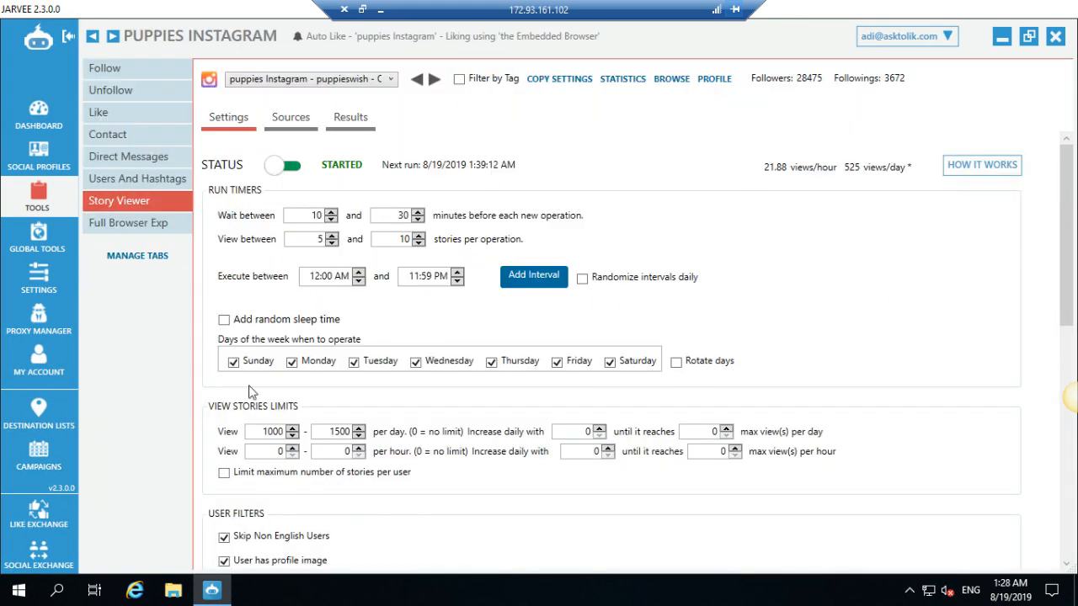
scroll(282, 378, "down", 1)
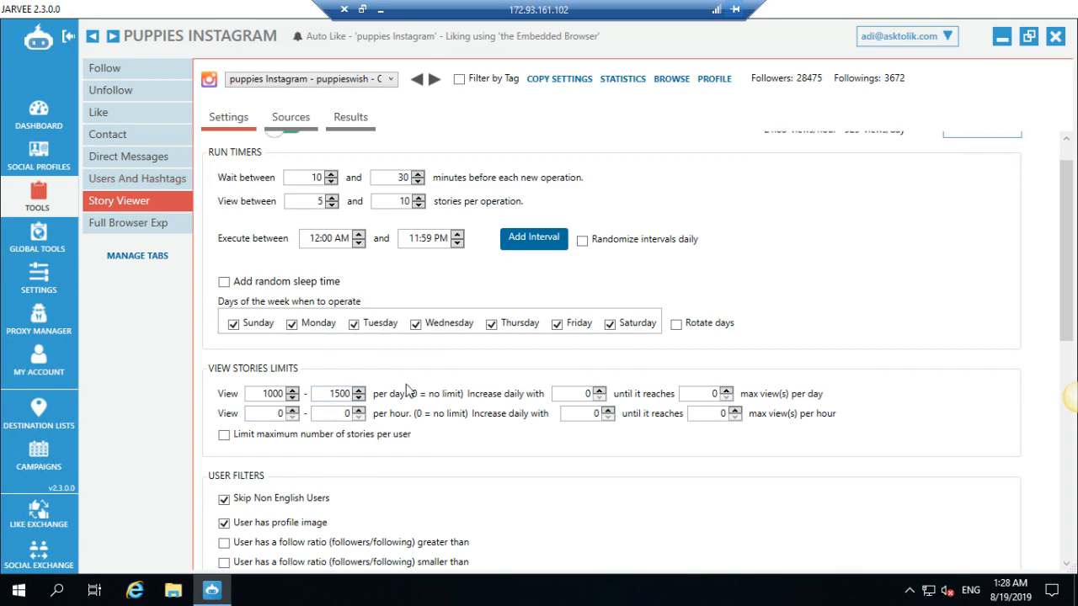
scroll(403, 400, "down", 8)
scroll(400, 412, "down", 6)
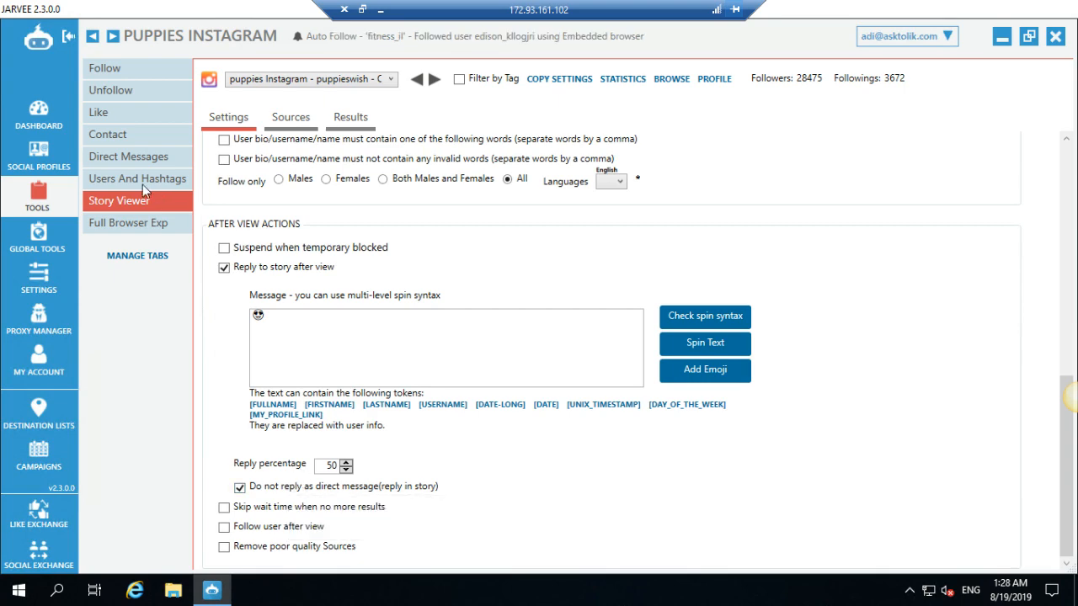
View several threads in the puppies Instagram direct messages, and return to the Tools page to check the account's Like and Follow status.
left_click(136, 156)
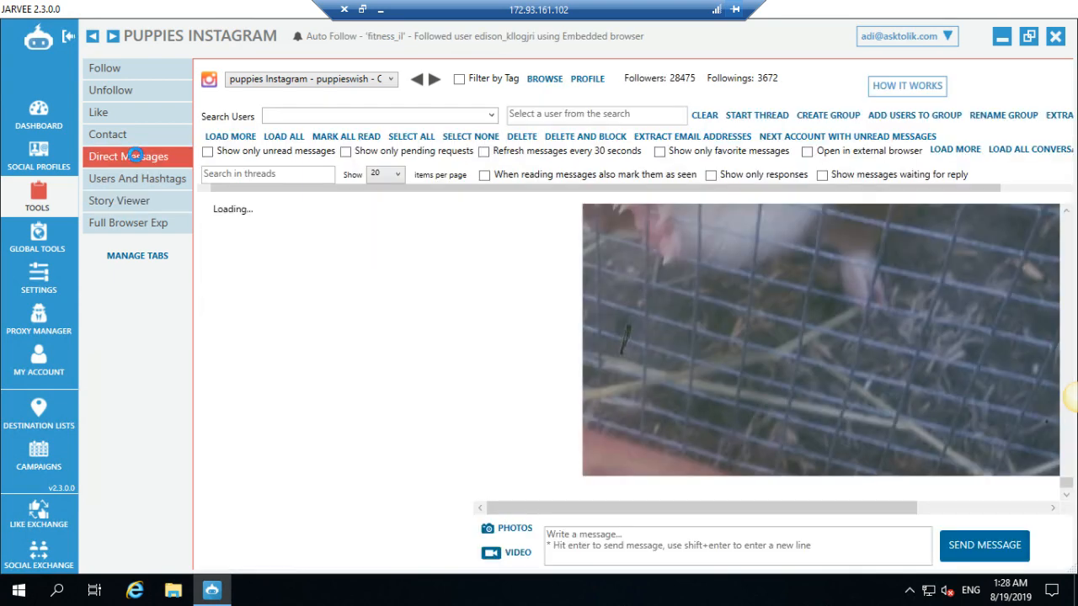
left_click(341, 284)
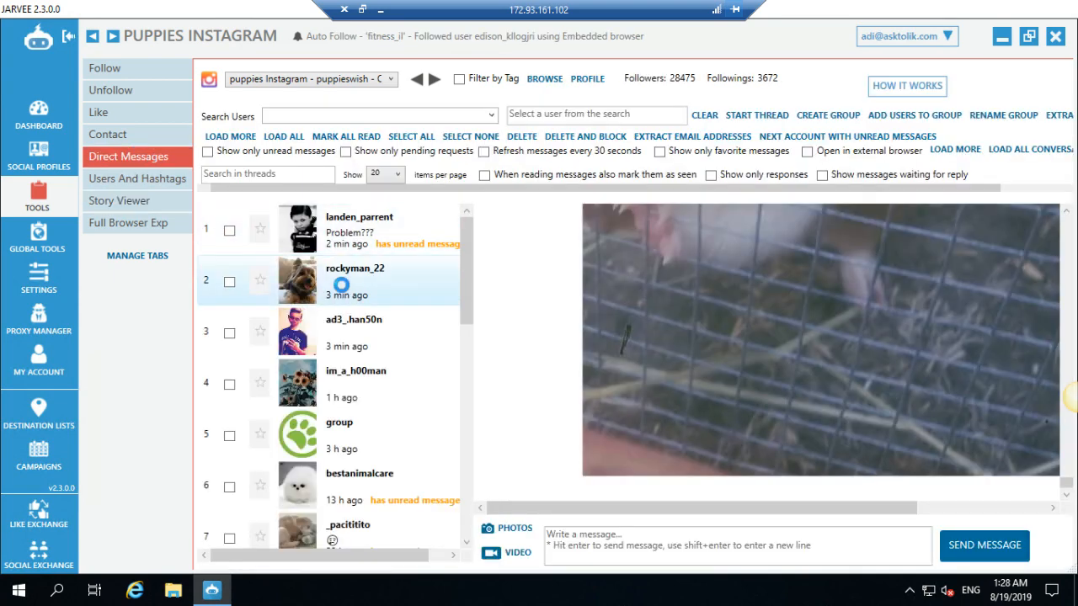
left_click(366, 349)
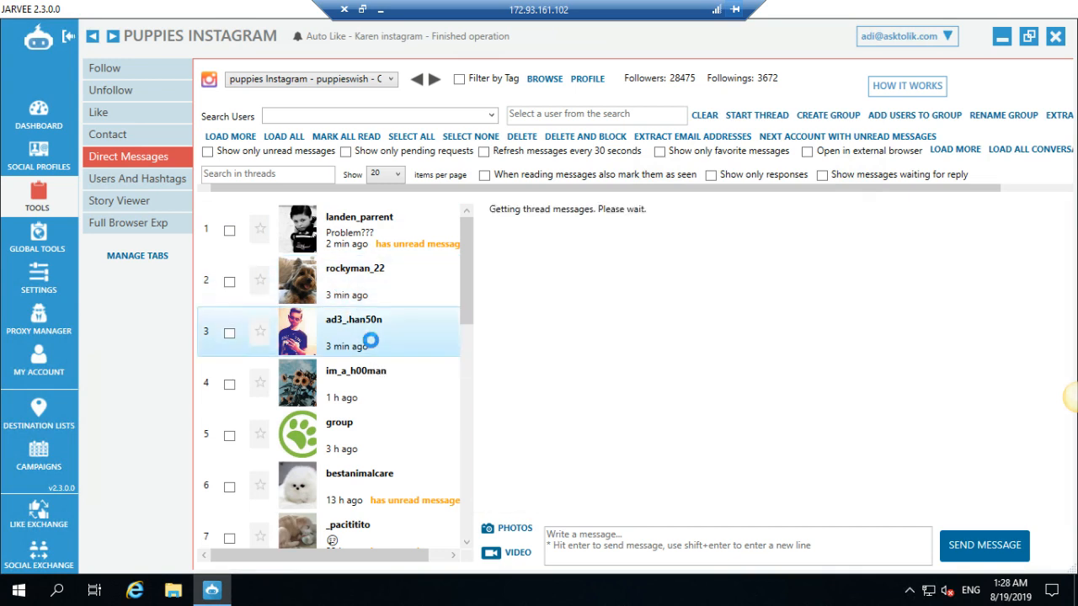
left_click(409, 477)
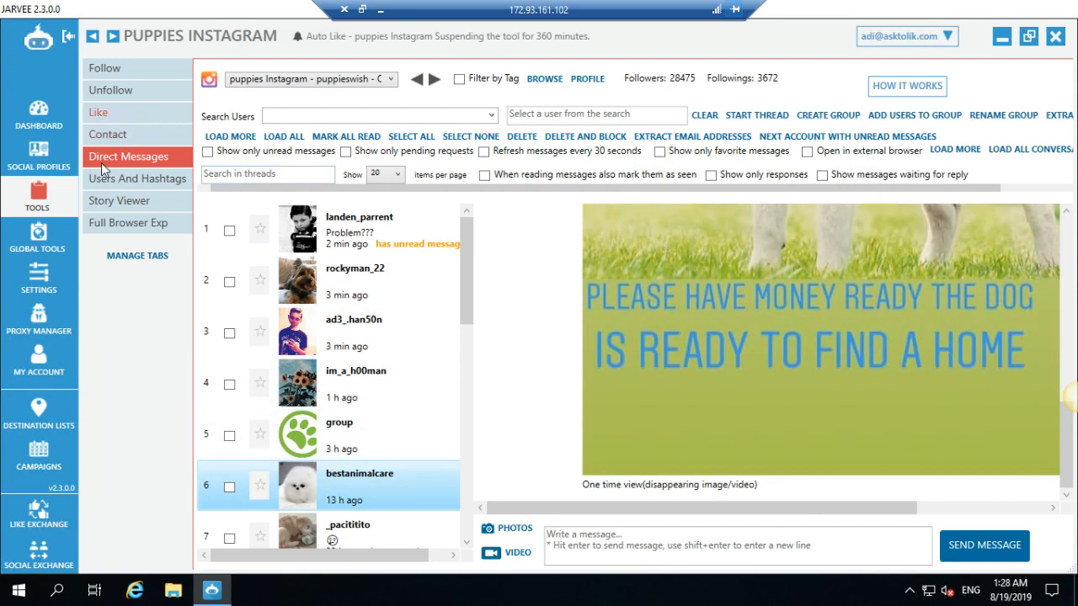
left_click(49, 204)
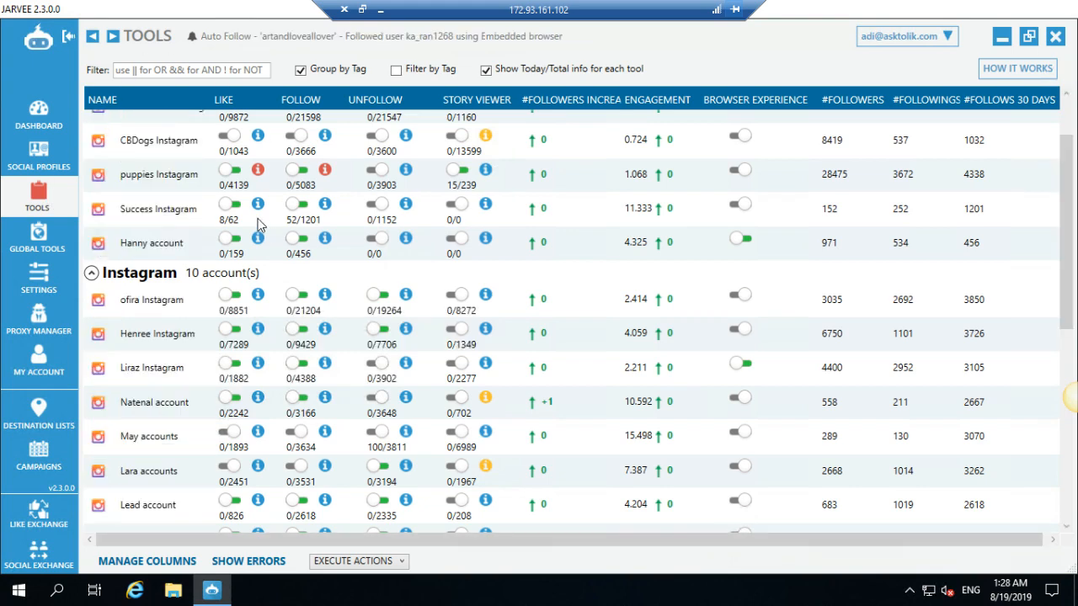
mouse_move(316, 172)
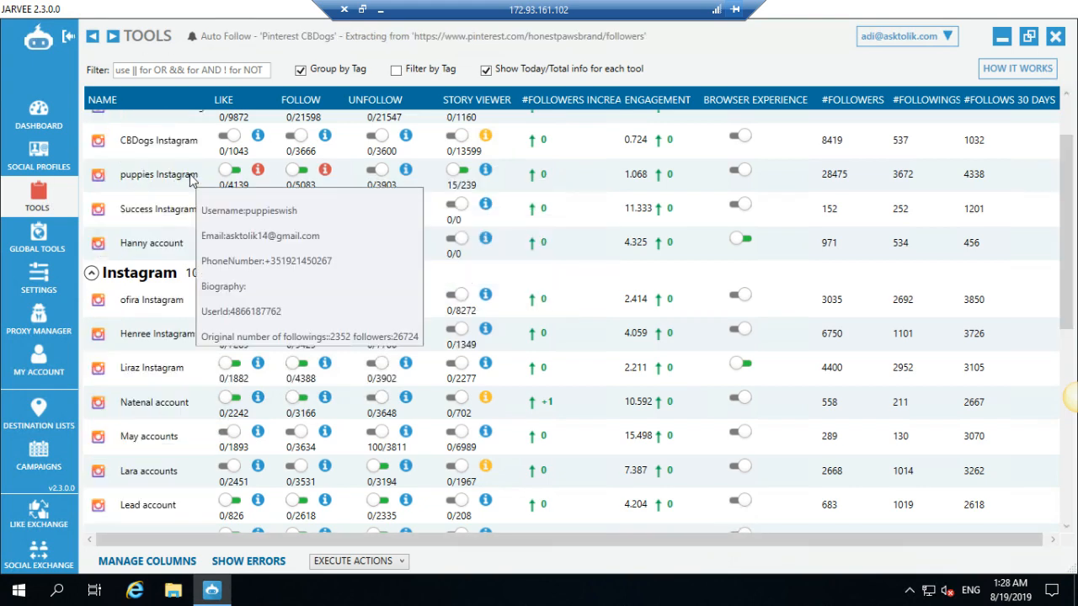
Stop the puppies Instagram account in the social profiles list, select it and clear its cookies.
left_click(55, 163)
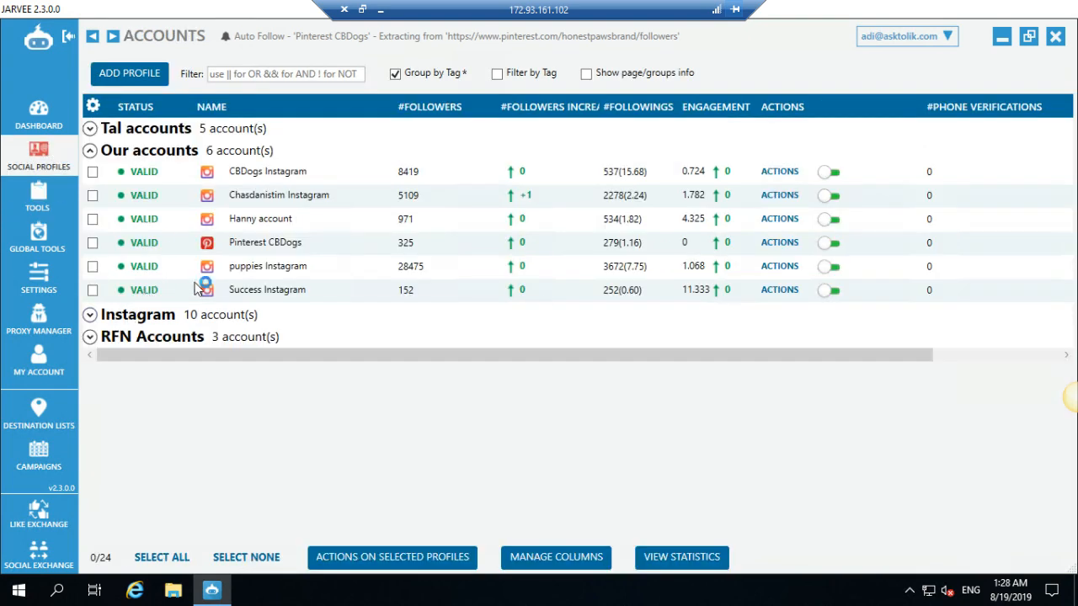
left_click(830, 266)
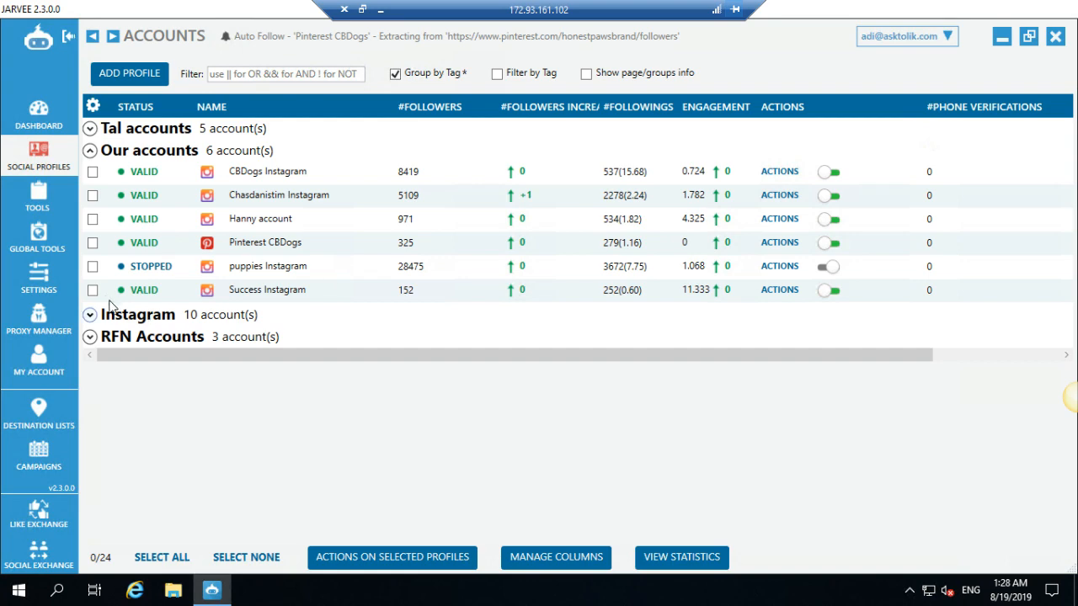
left_click(400, 557)
scroll(663, 318, "down", 5)
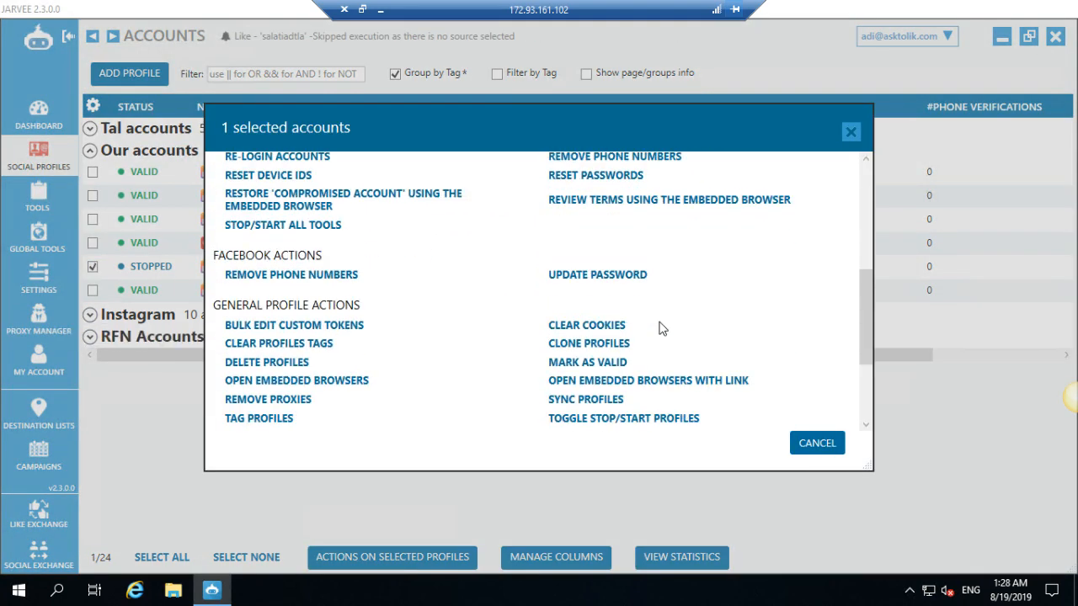
left_click(617, 327)
left_click(589, 340)
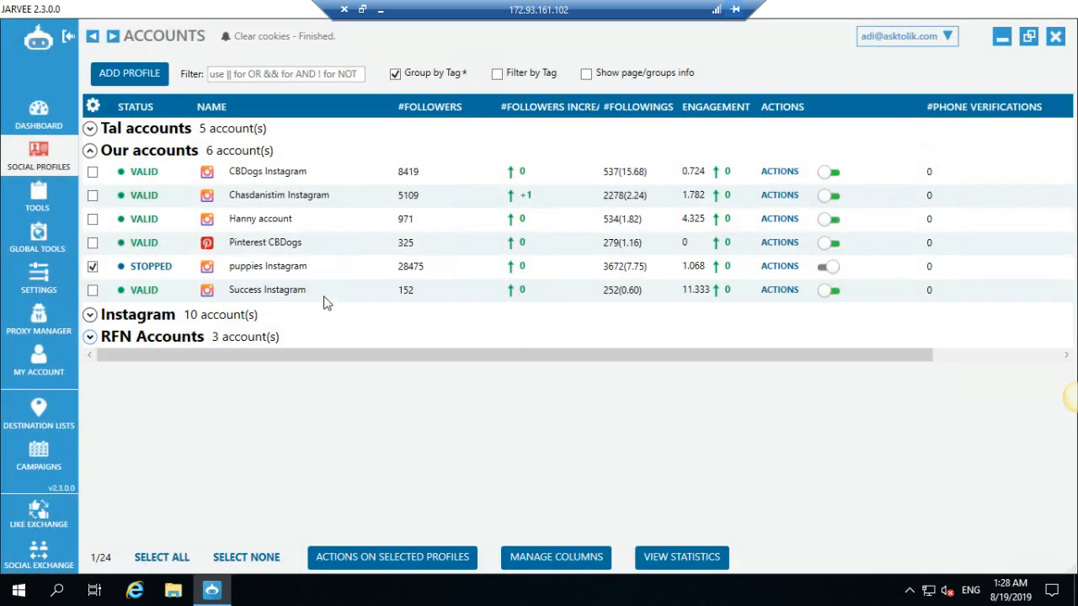
Open the puppies Instagram profile and reset its device IDs, confirming the regeneration.
left_click(287, 271)
scroll(286, 271, "down", 20)
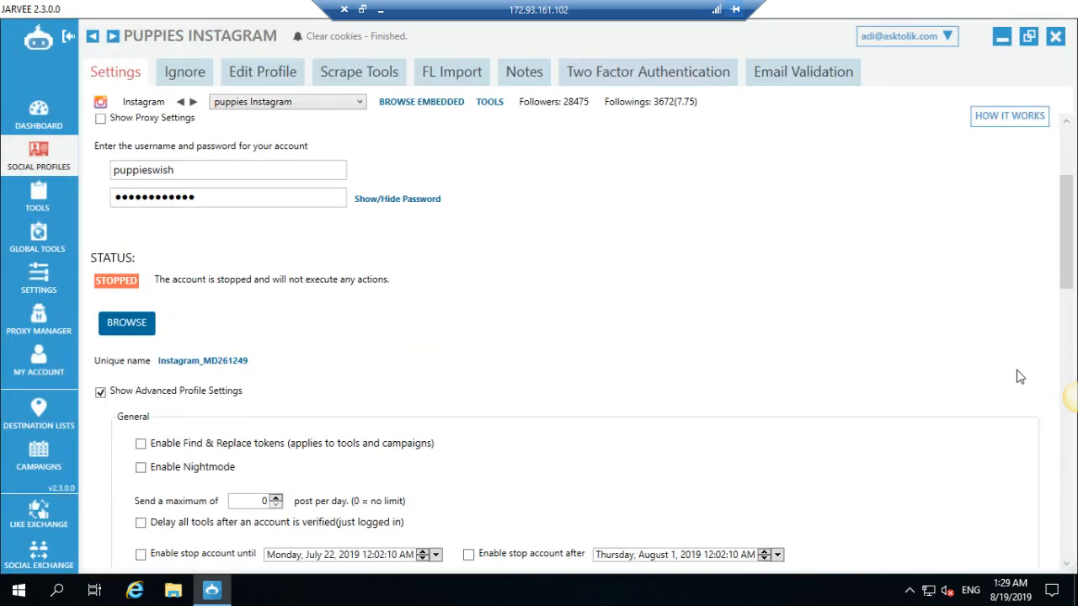
scroll(297, 352, "down", 1)
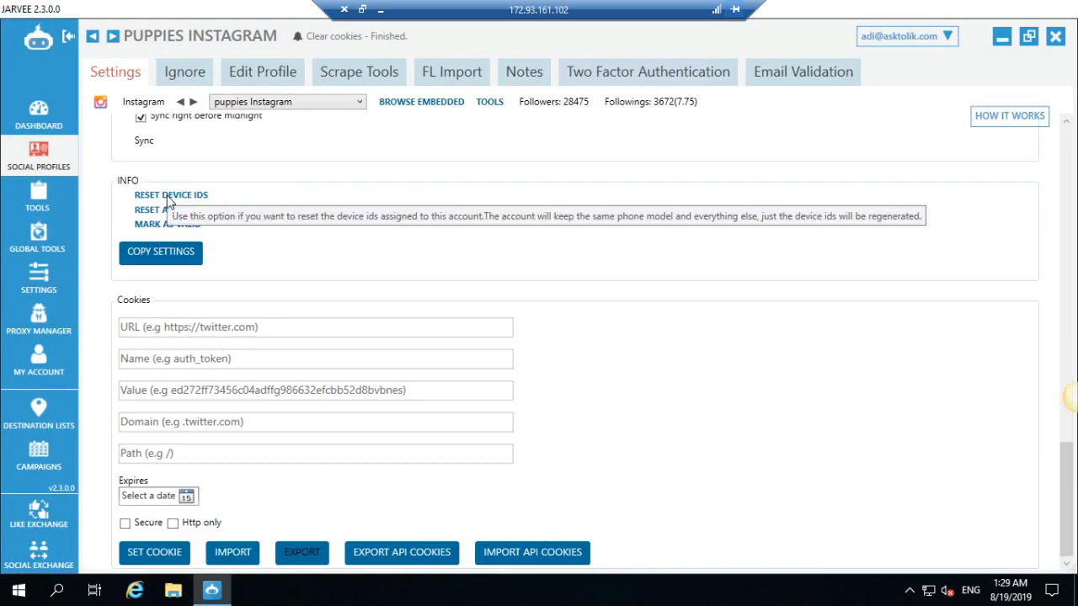
left_click(171, 195)
left_click(589, 345)
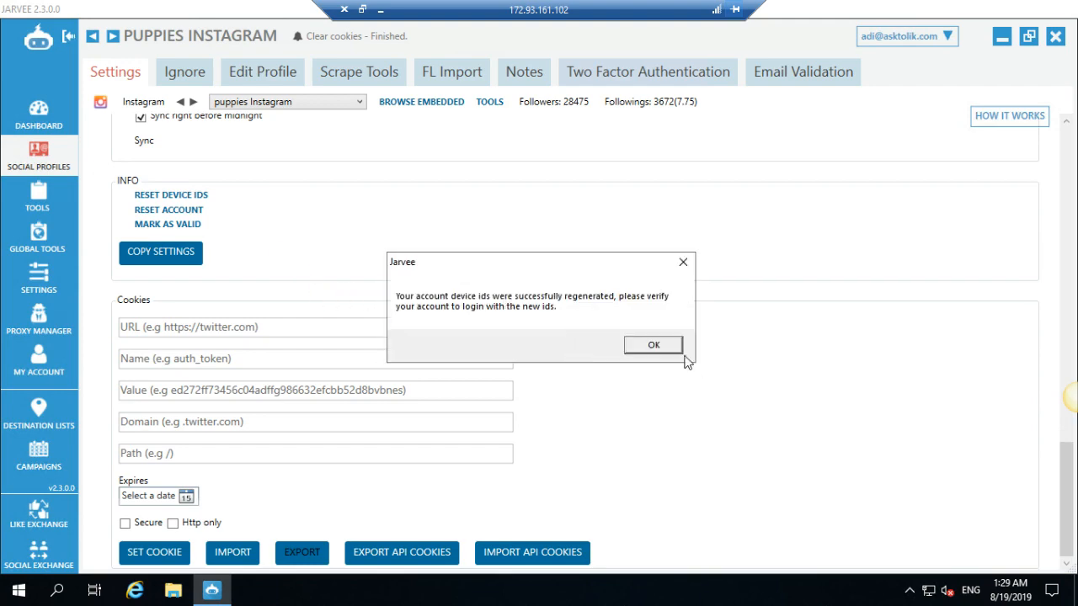
left_click(643, 346)
Verify the puppies Instagram account and return to the social profiles list to check its status.
scroll(361, 319, "up", 15)
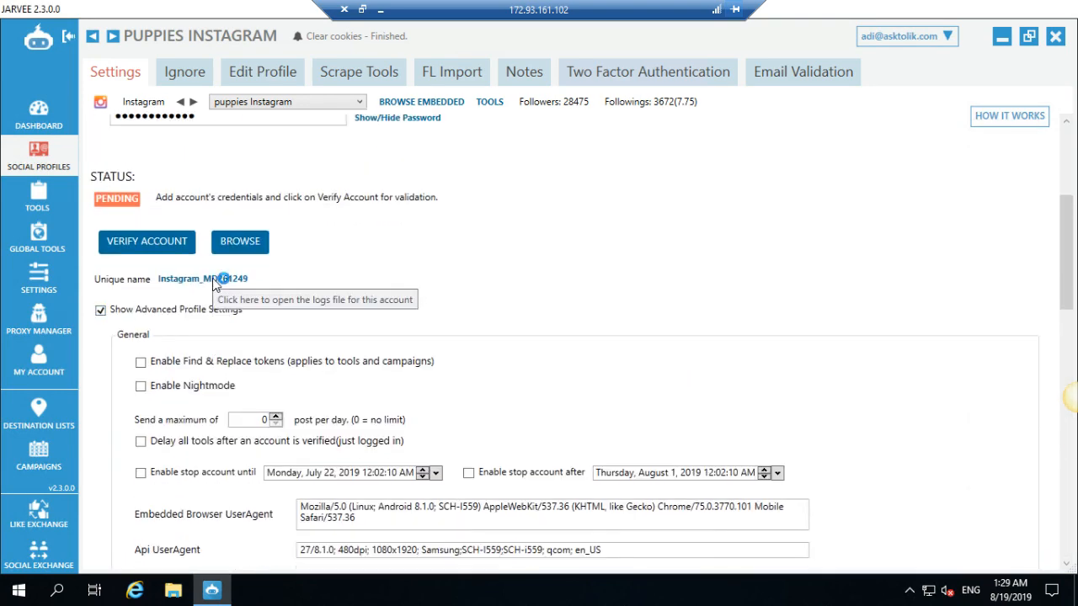
left_click(164, 283)
scroll(164, 284, "up", 1)
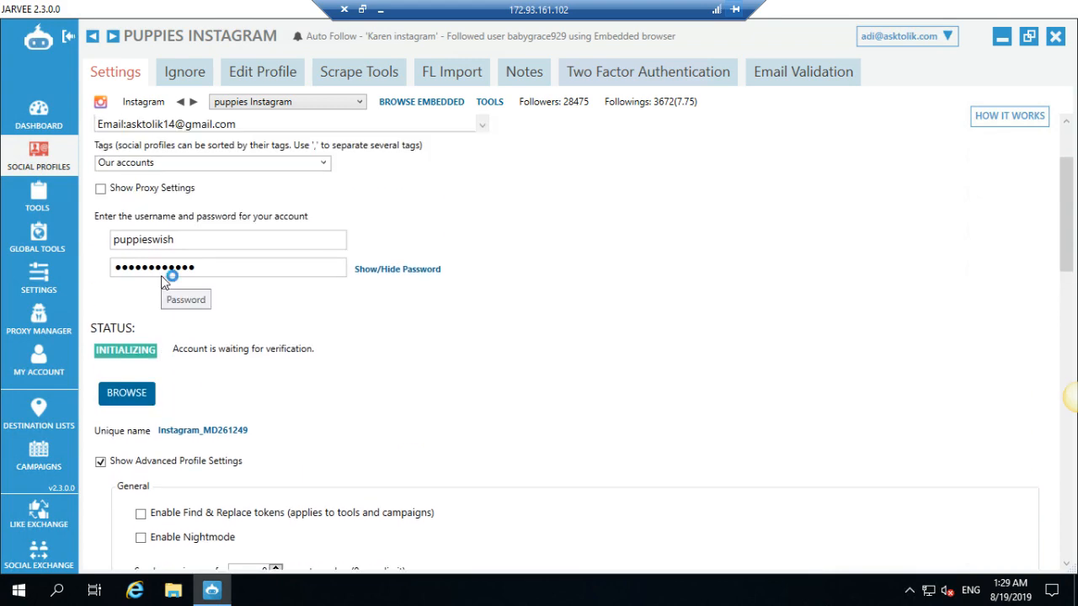
left_click(54, 151)
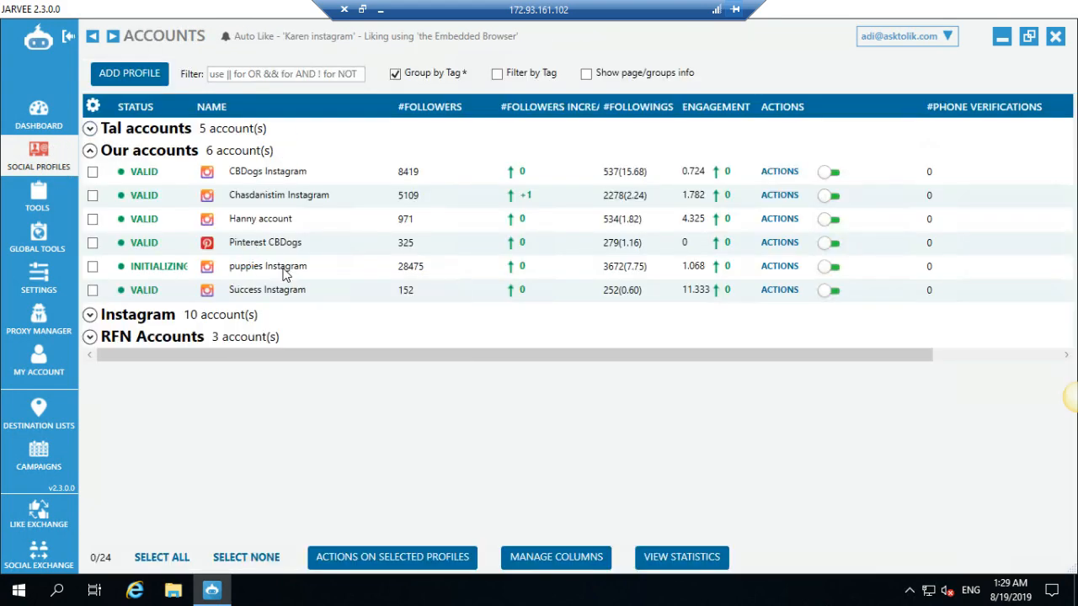
mouse_move(279, 274)
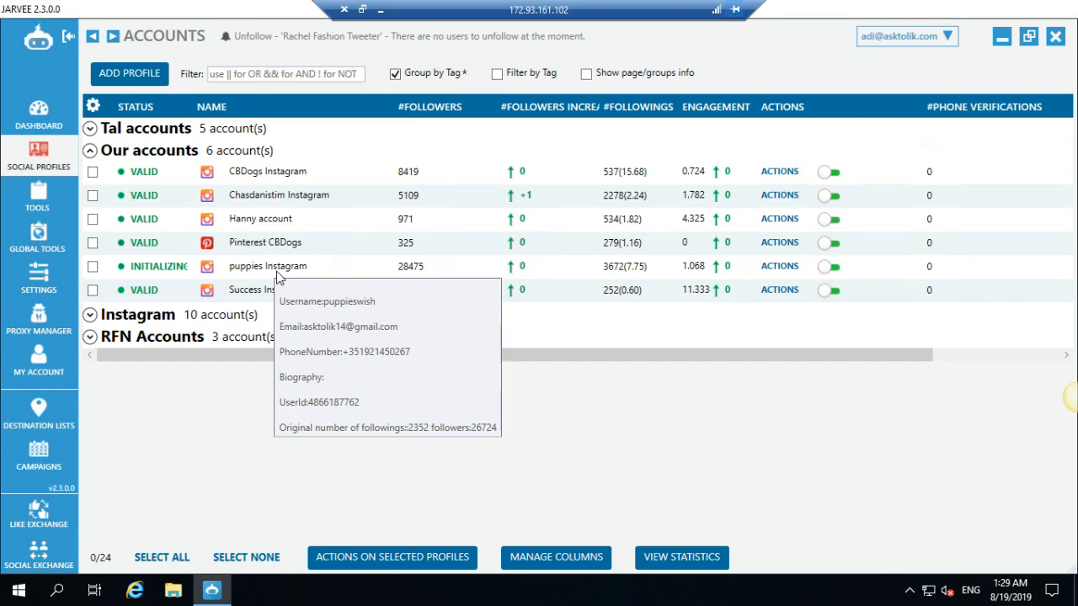
Check the puppies Instagram account's status in its profile and on the Tools page, and return to the social profiles list.
double_click(278, 272)
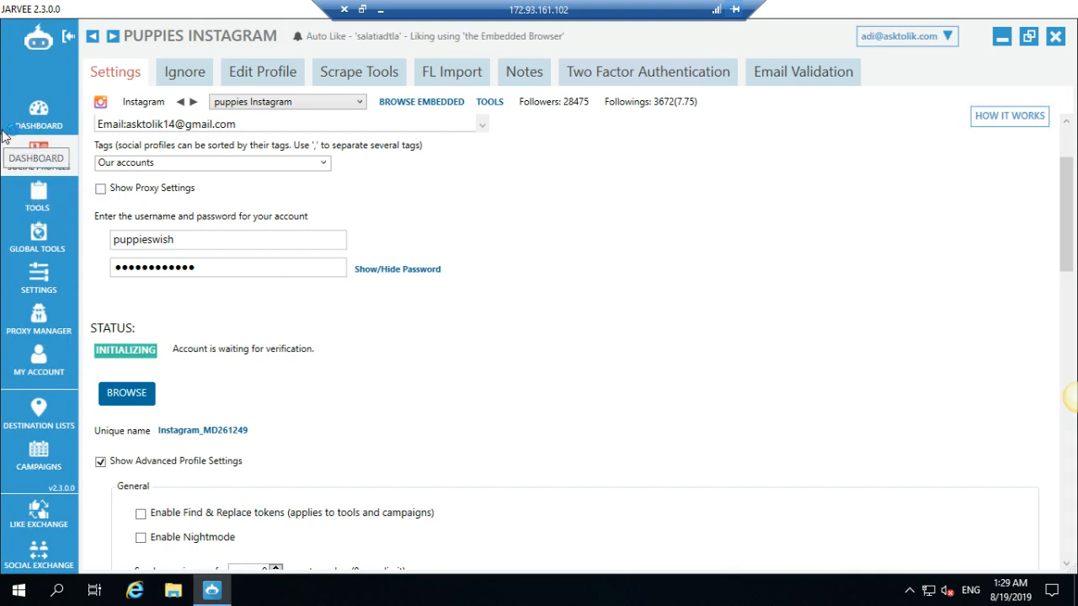
left_click(37, 197)
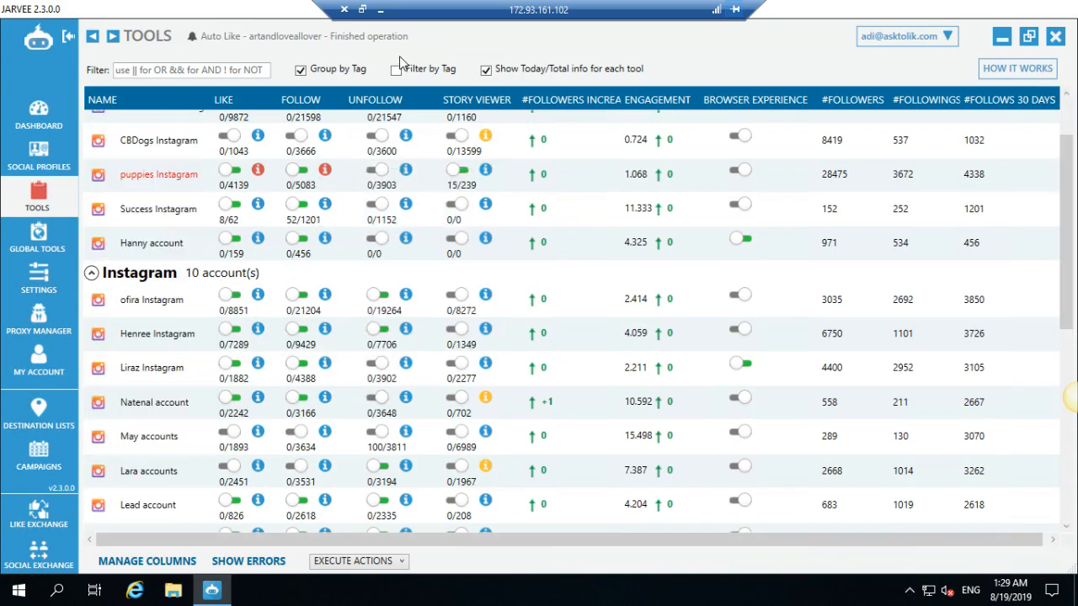
left_click(33, 160)
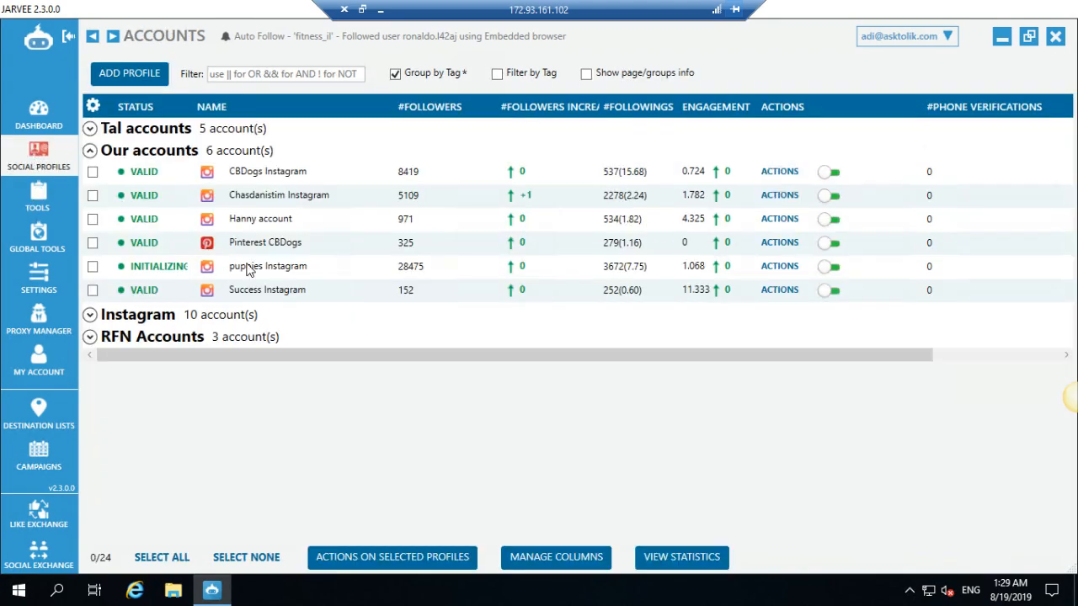
Switch to the "Jarvee solution for August 2019" Google Docs document and review the points after the proxy links.
left_click(383, 9)
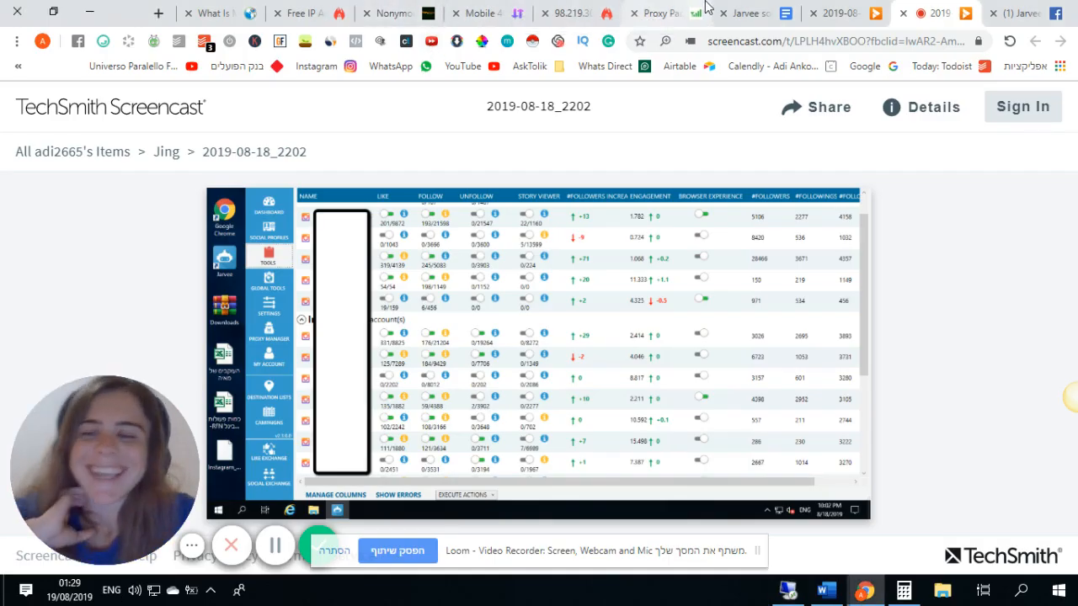
left_click(744, 13)
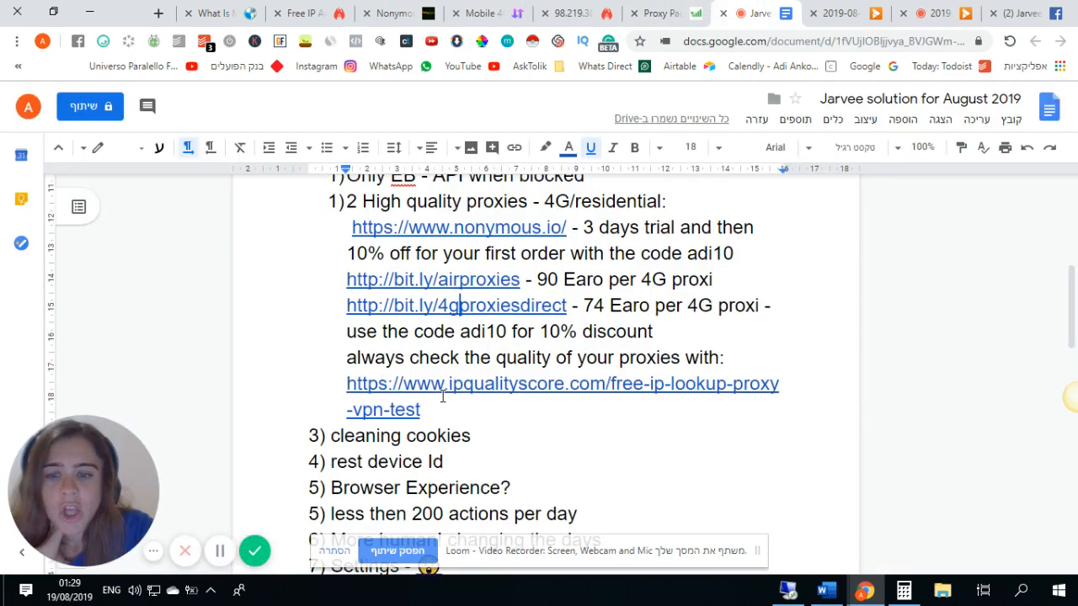
scroll(441, 395, "down", 1)
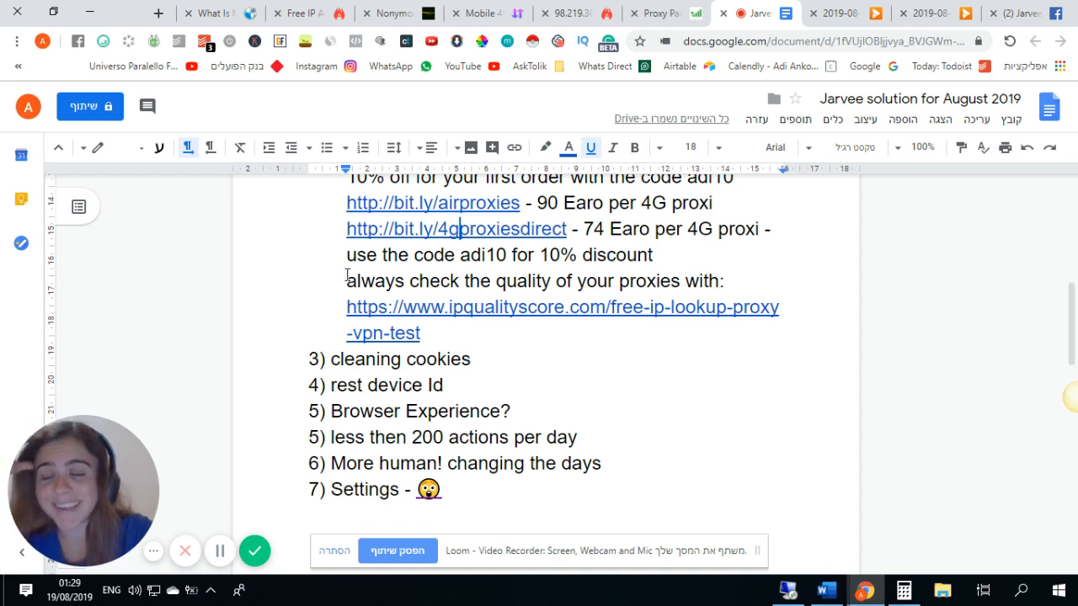
Switch back to Jarvee, go to the Tools page and collapse the last account group below RFN Accounts.
left_click(787, 589)
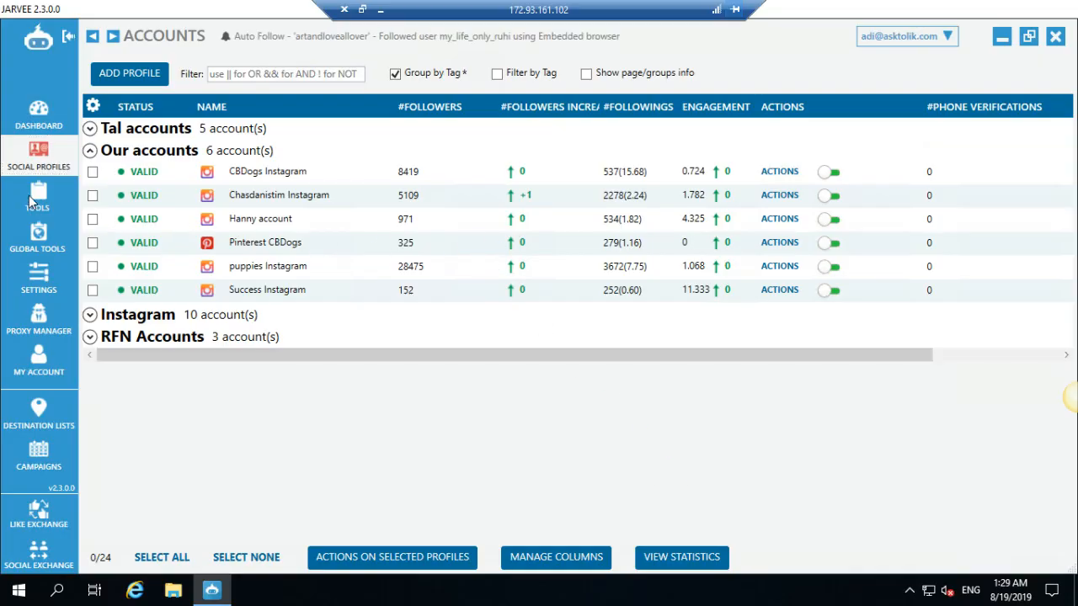
left_click(30, 202)
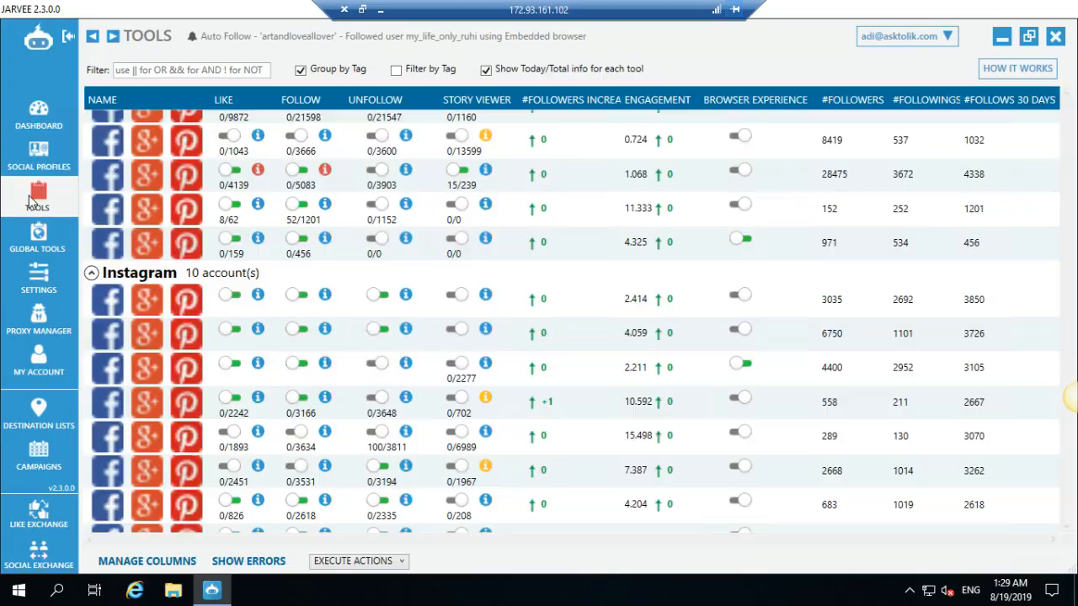
scroll(286, 379, "down", 2)
scroll(291, 394, "down", 5)
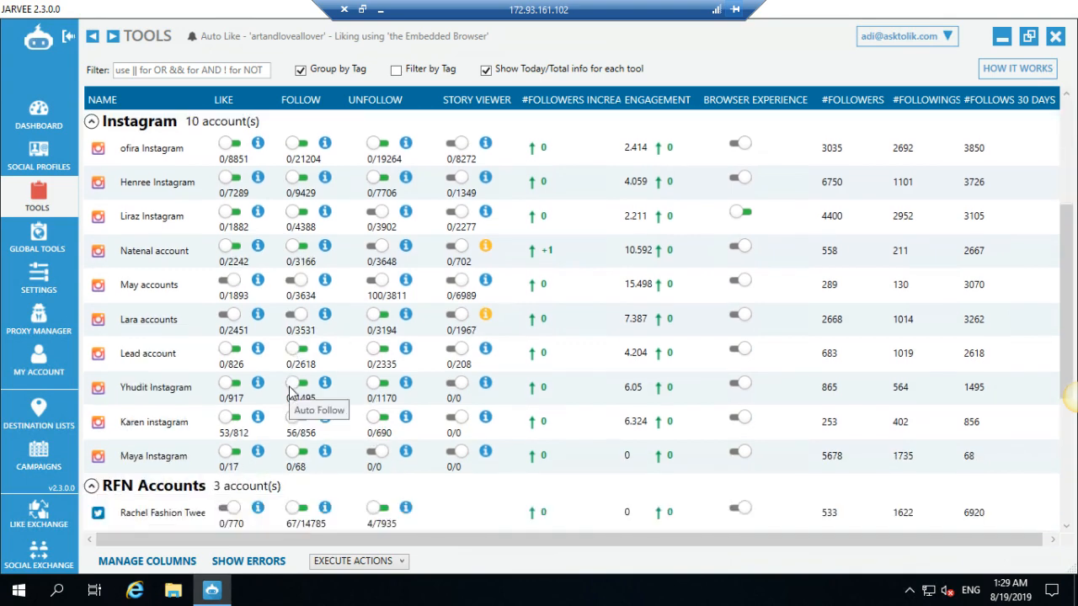
scroll(171, 425, "down", 4)
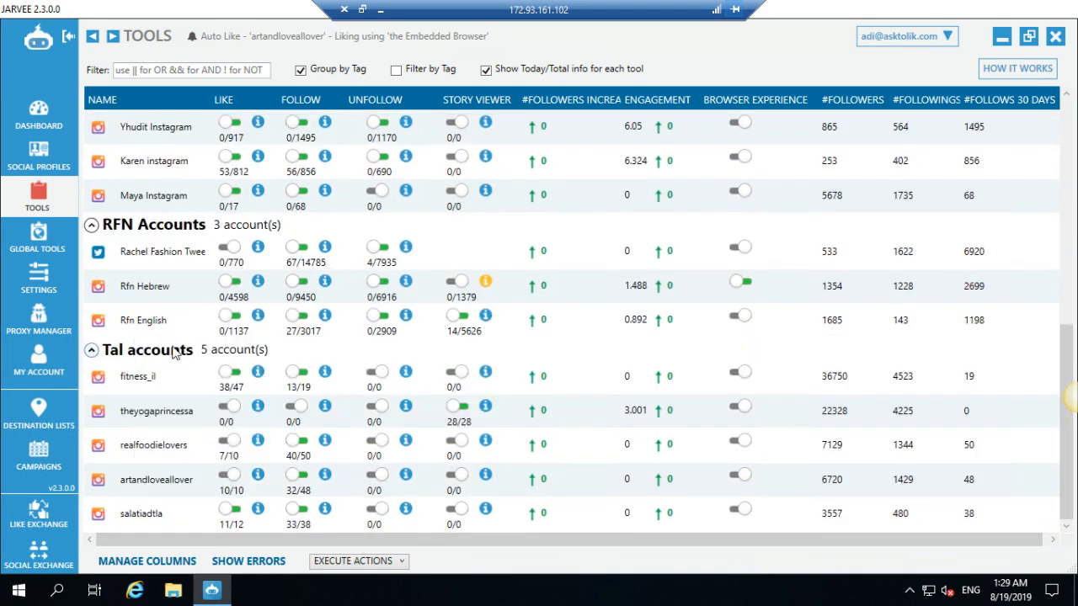
left_click(91, 350)
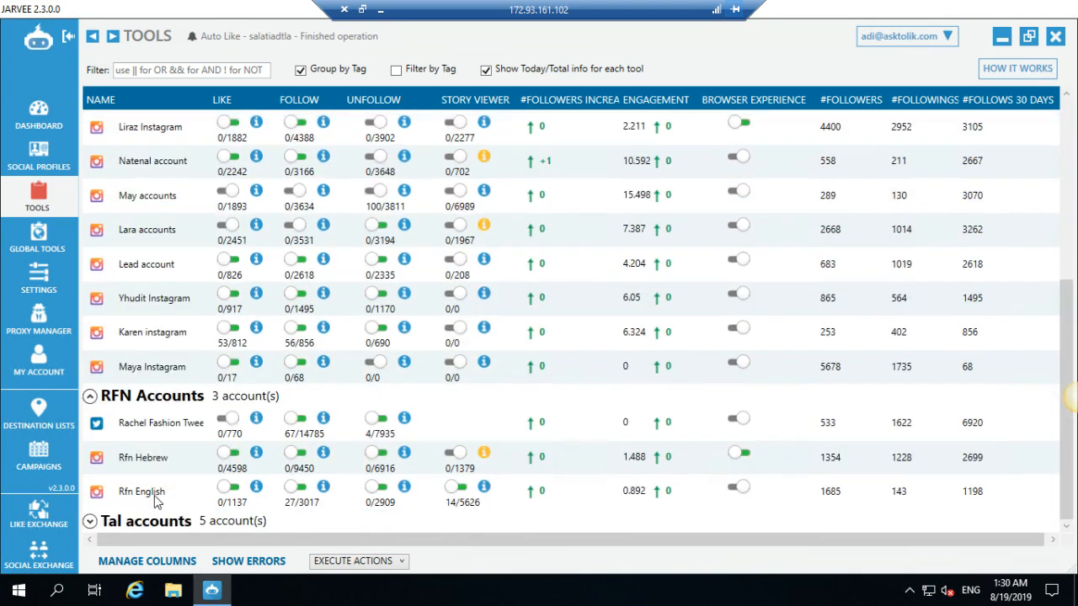
Open the Rfn English account's tools and examine its Full Browser Exp run timers, visit settings, websites to visit and tokens.
left_click(157, 491)
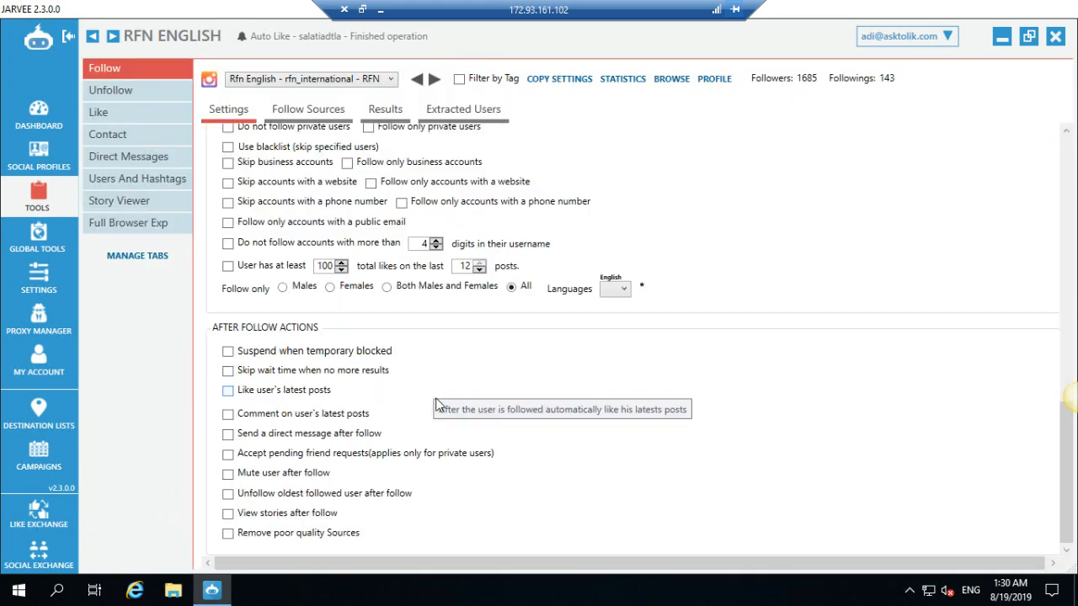
scroll(467, 383, "up", 3)
scroll(466, 380, "up", 6)
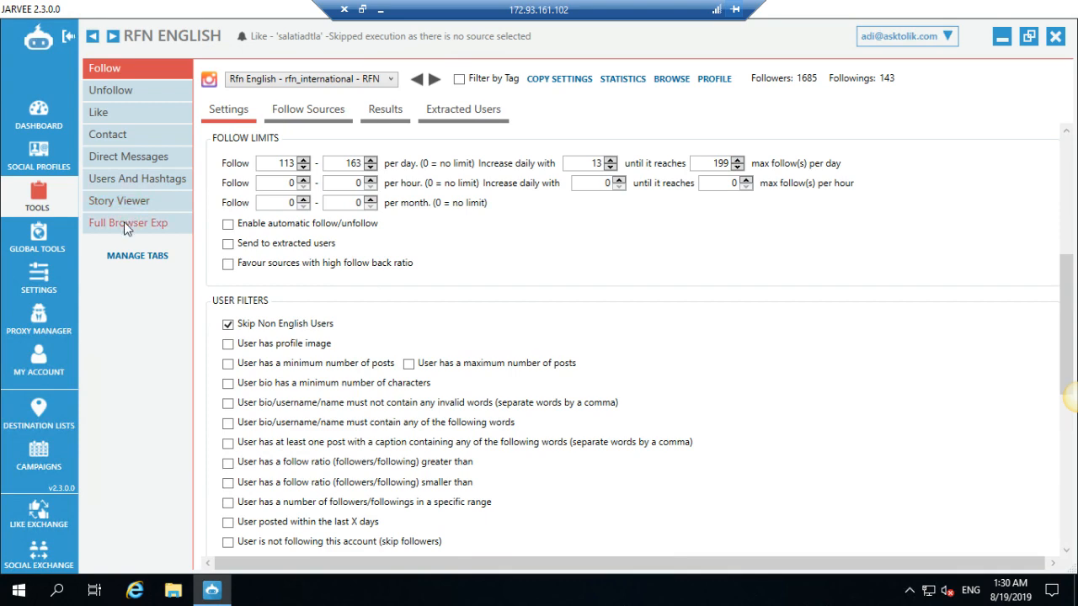
left_click(124, 221)
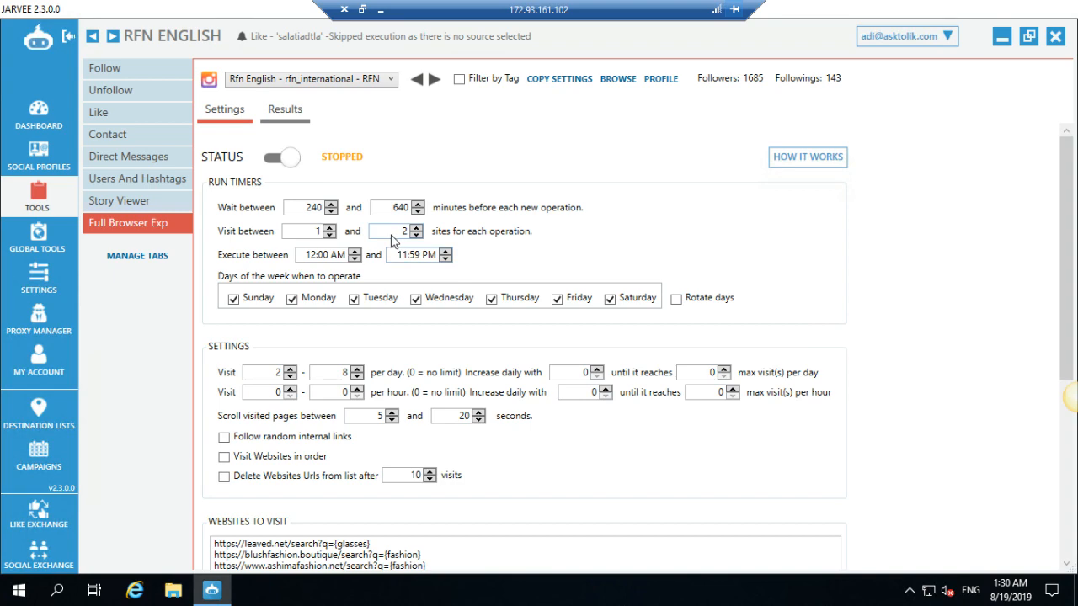
scroll(379, 253, "down", 4)
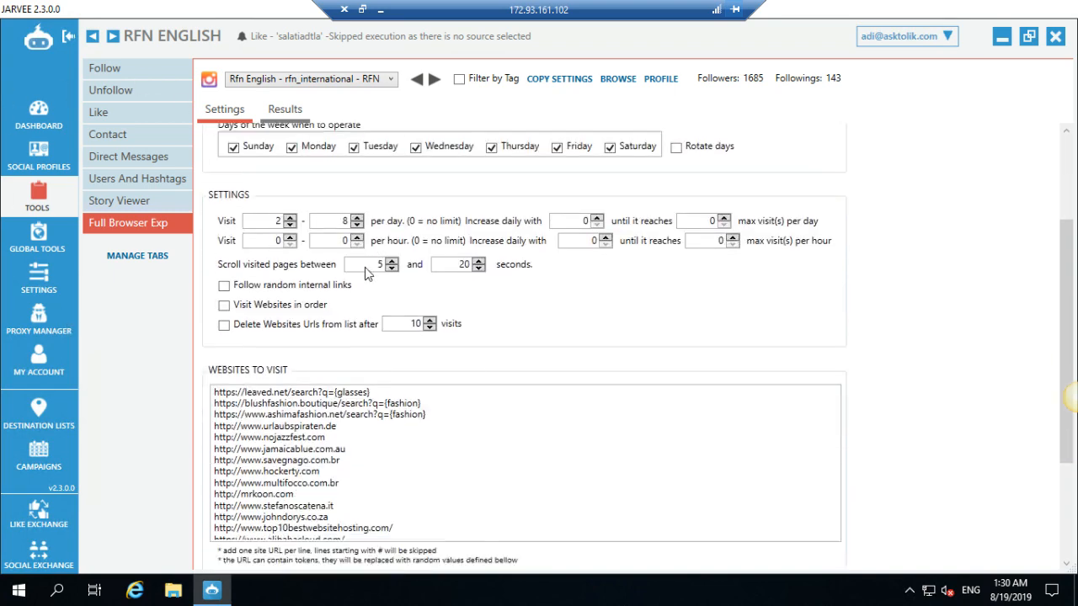
scroll(364, 261, "down", 3)
scroll(358, 246, "down", 5)
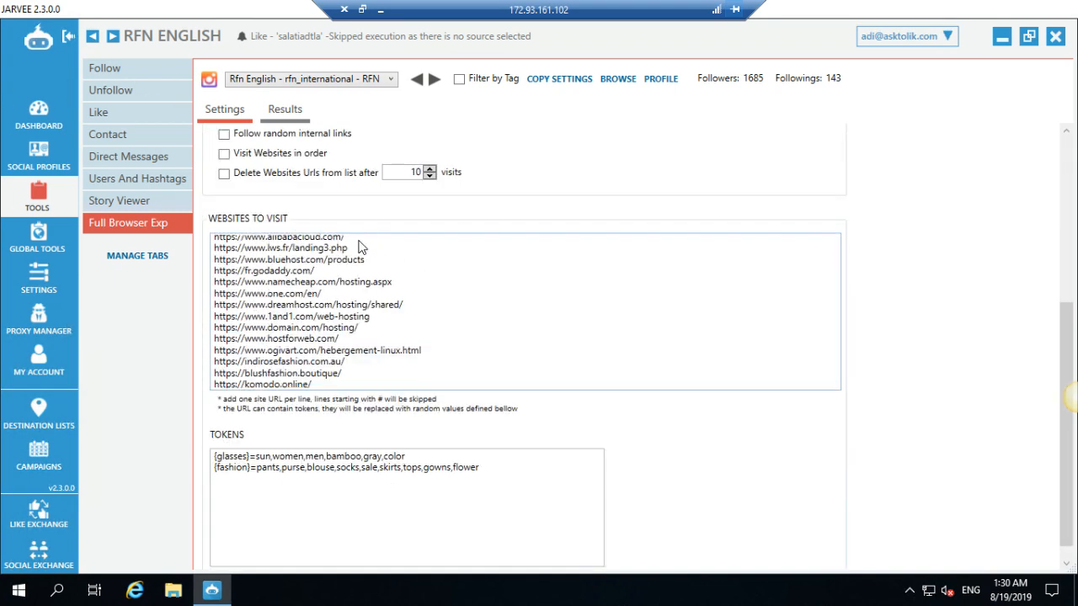
scroll(320, 324, "up", 10)
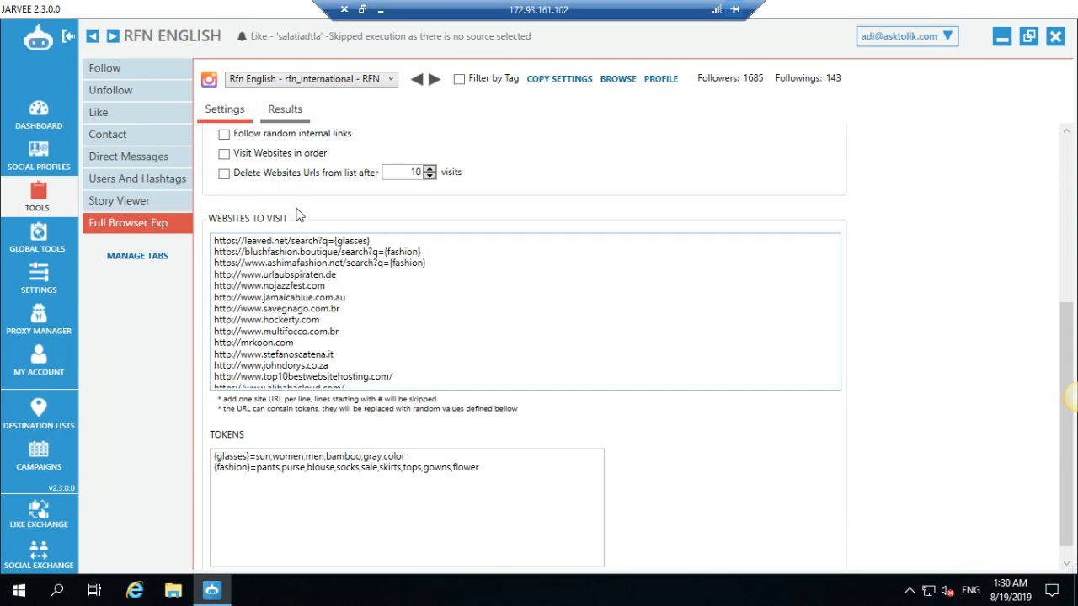
left_click(276, 79)
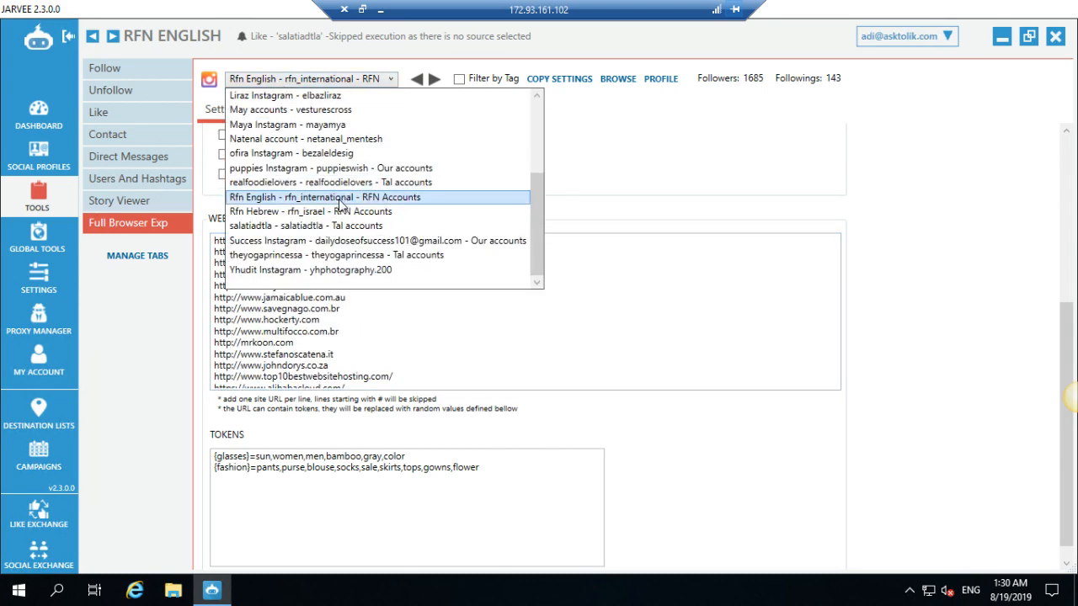
scroll(303, 212, "up", 3)
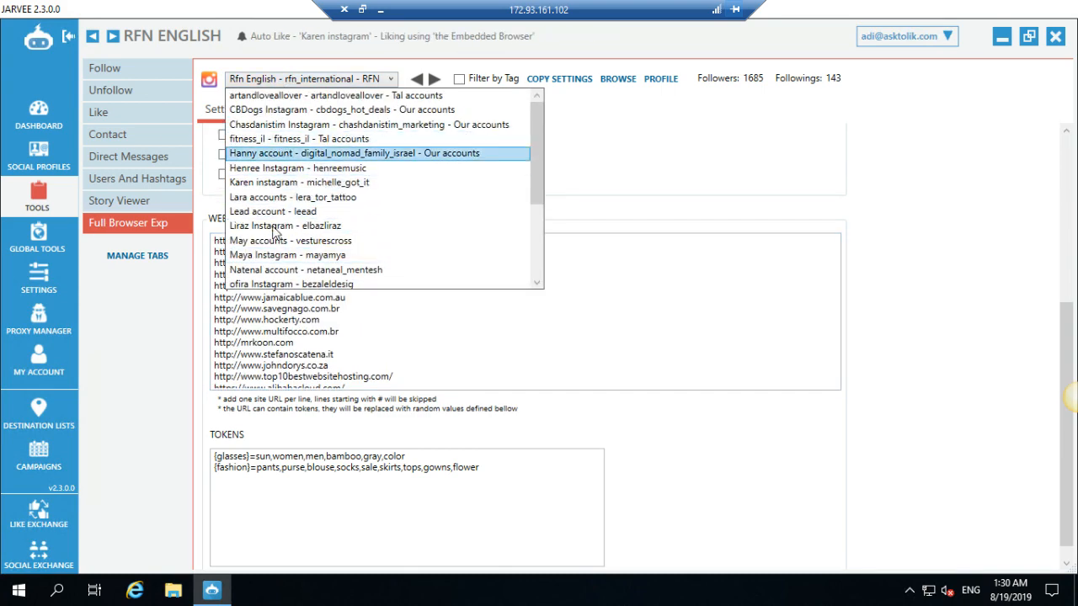
scroll(275, 215, "down", 3)
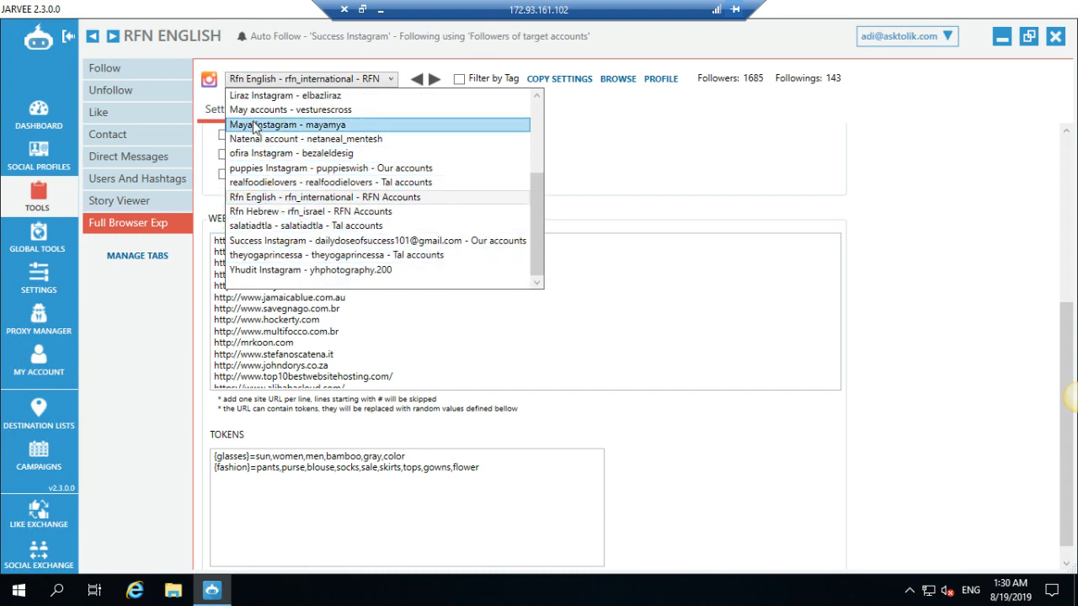
scroll(272, 179, "up", 3)
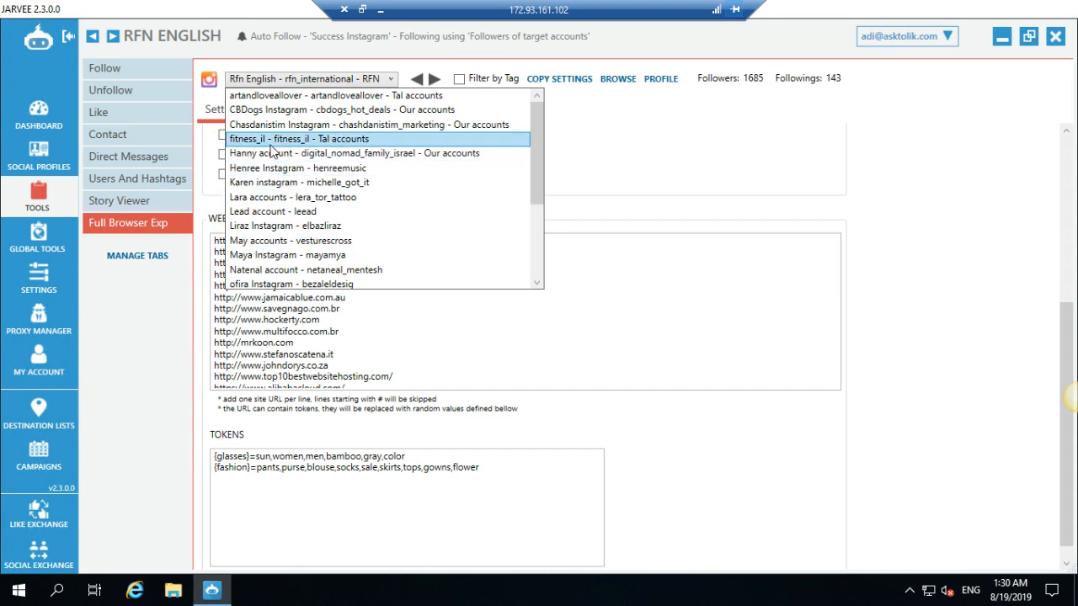
left_click(2, 206)
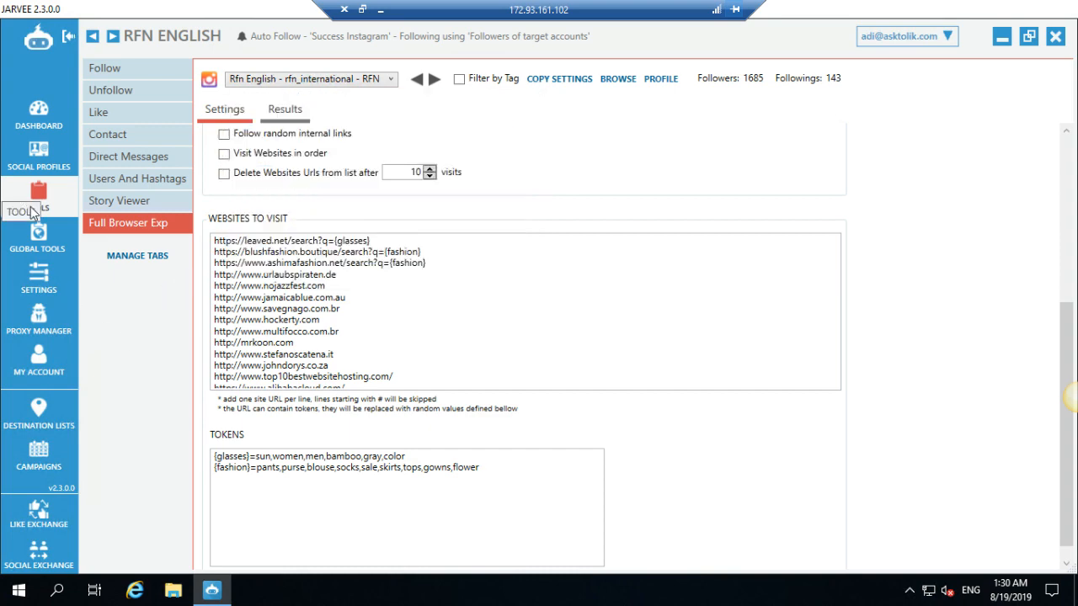
Return to the Tools page and open the Full Browser Exp settings of the last account in the Our accounts group.
left_click(35, 202)
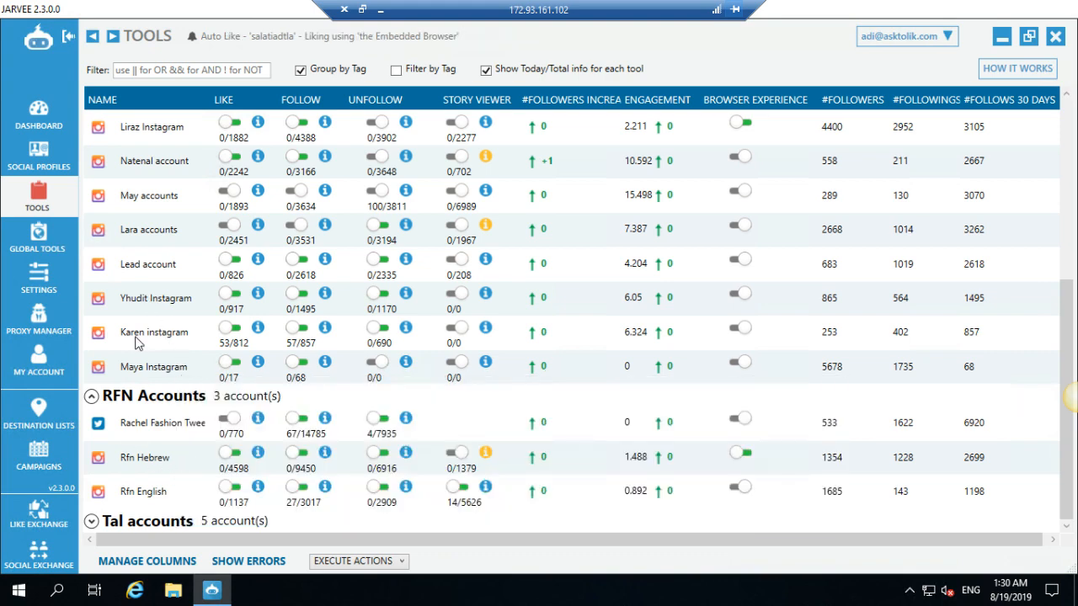
scroll(139, 319, "up", 8)
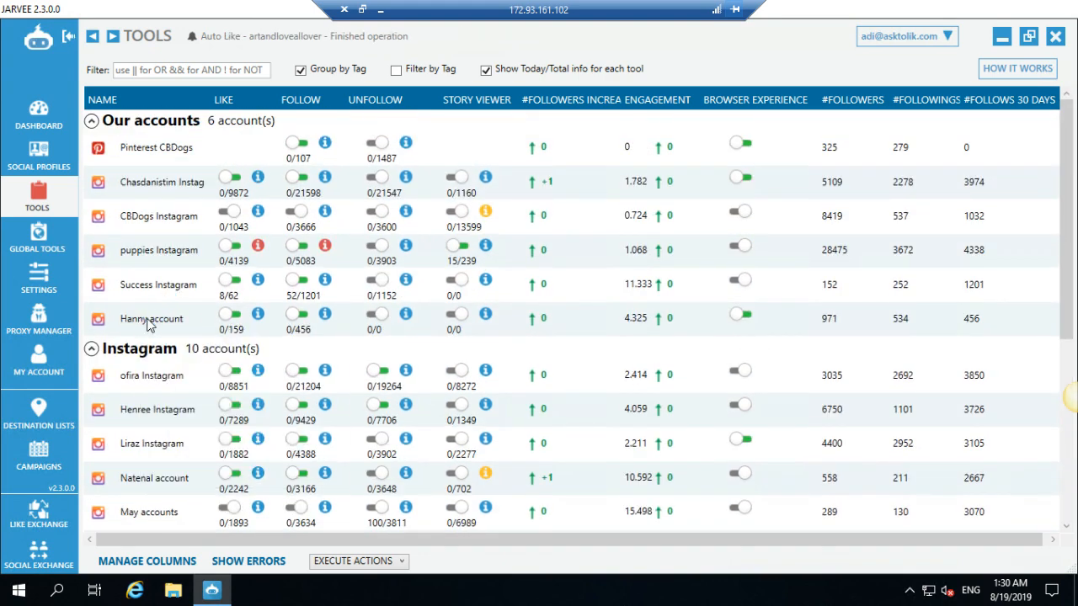
left_click(148, 323)
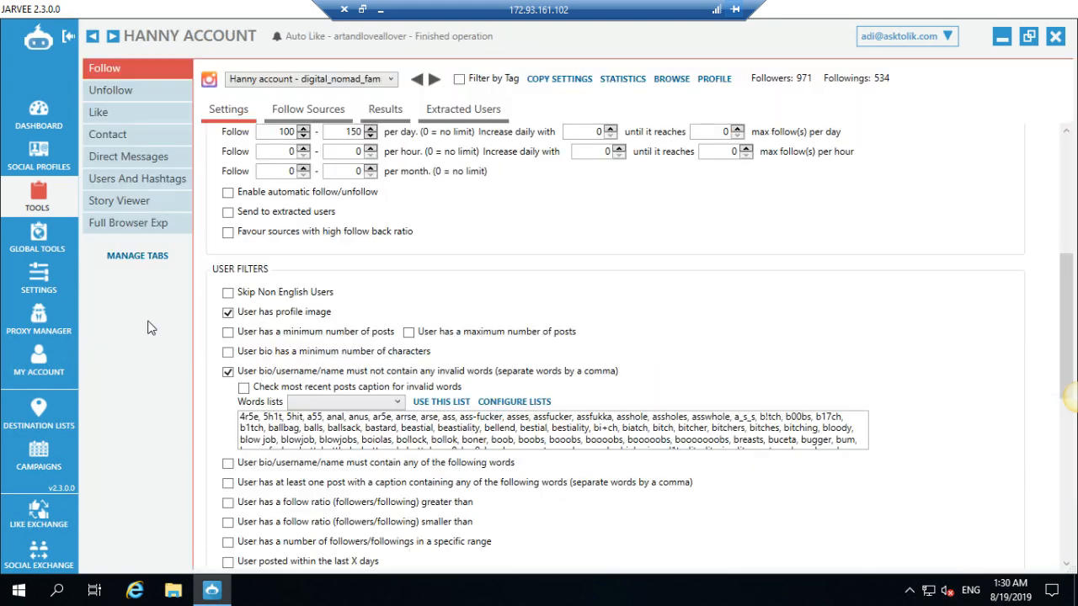
left_click(139, 224)
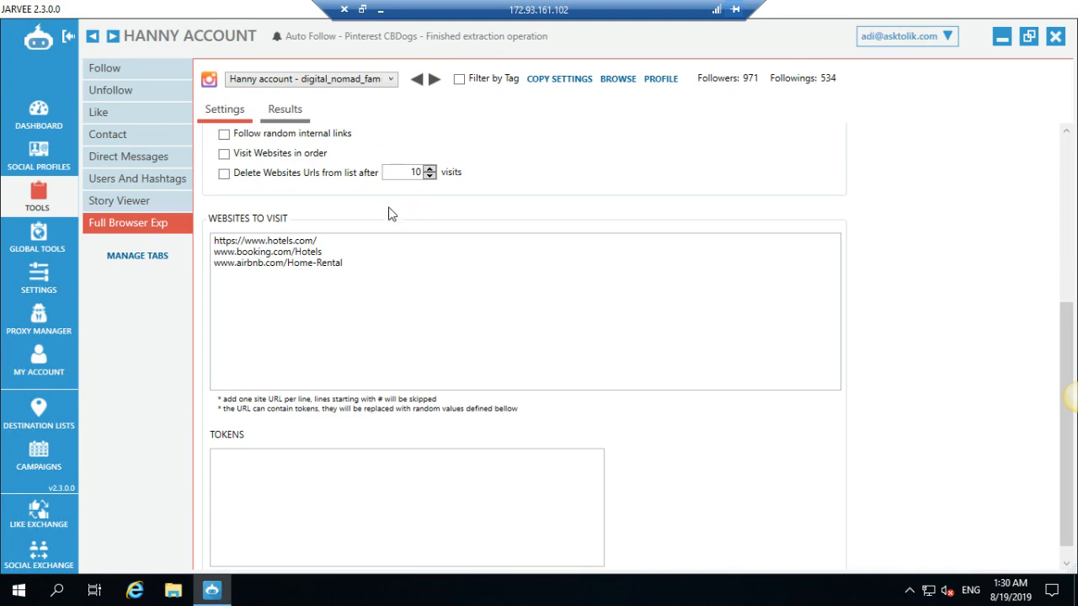
Examine this account's Full Browser Exp status, run timers, visit limits and list of websites to visit.
scroll(373, 244, "up", 5)
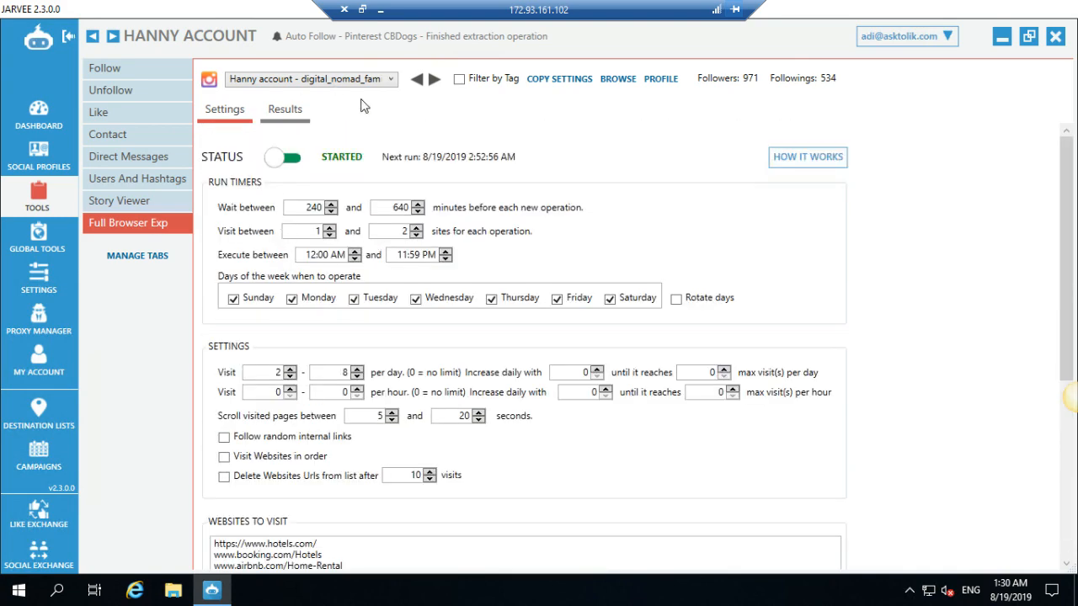
scroll(472, 345, "down", 5)
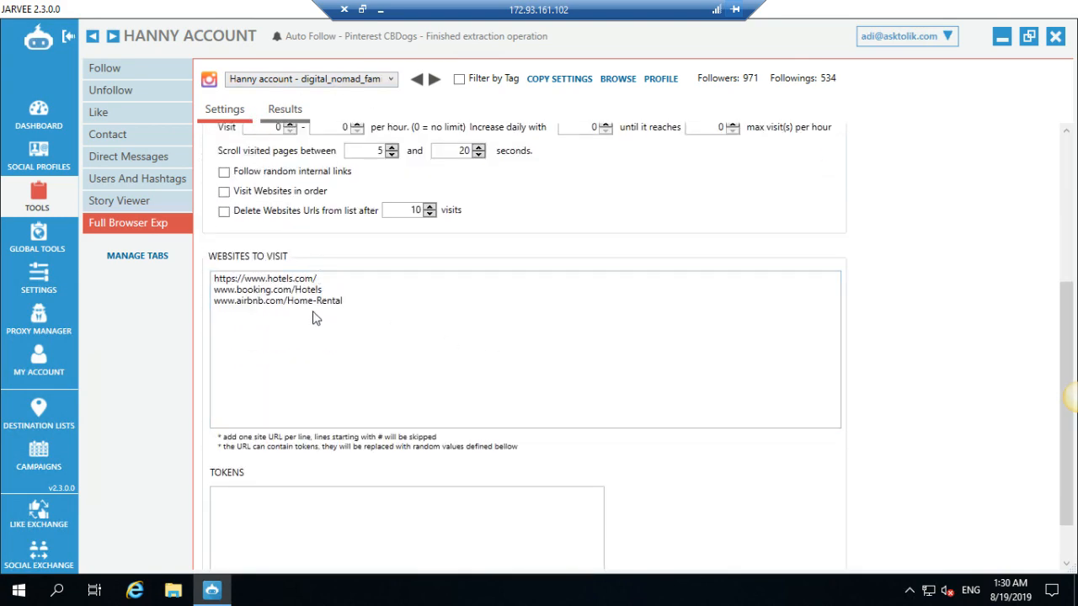
scroll(286, 299, "down", 1)
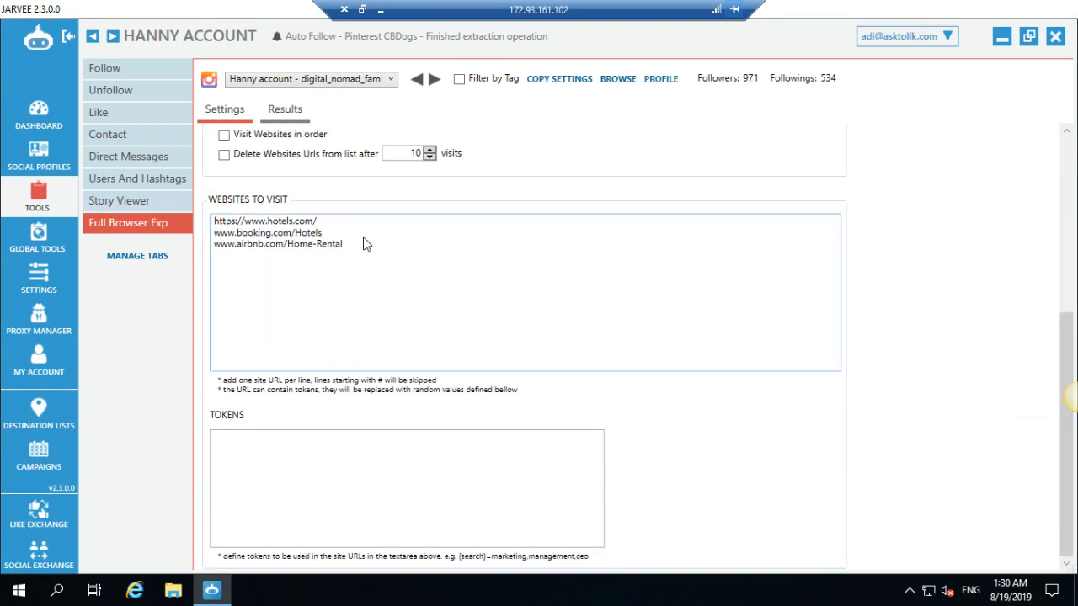
scroll(378, 287, "up", 4)
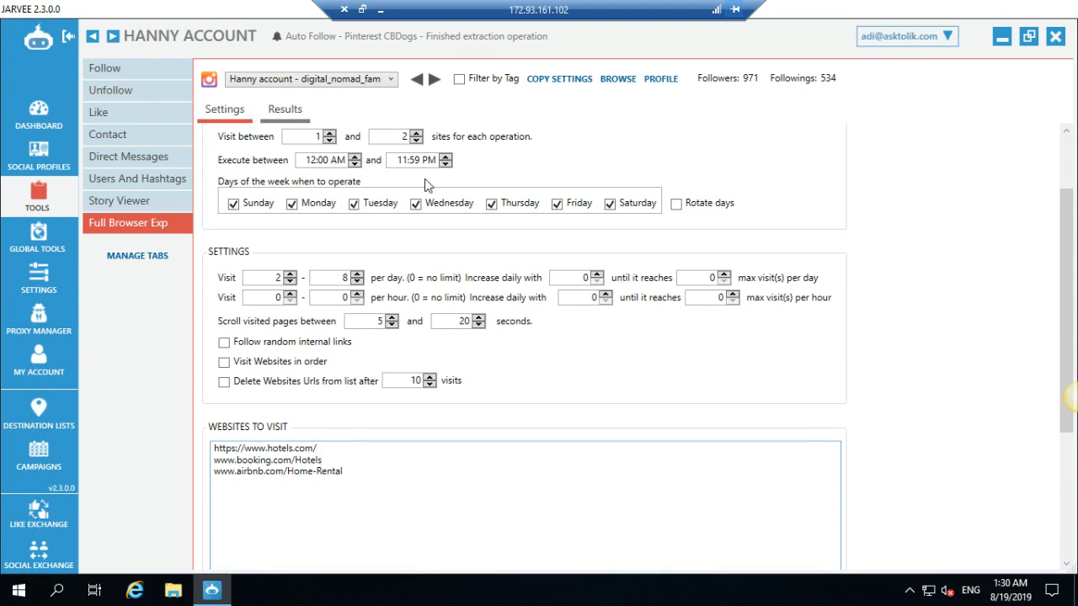
scroll(472, 225, "up", 1)
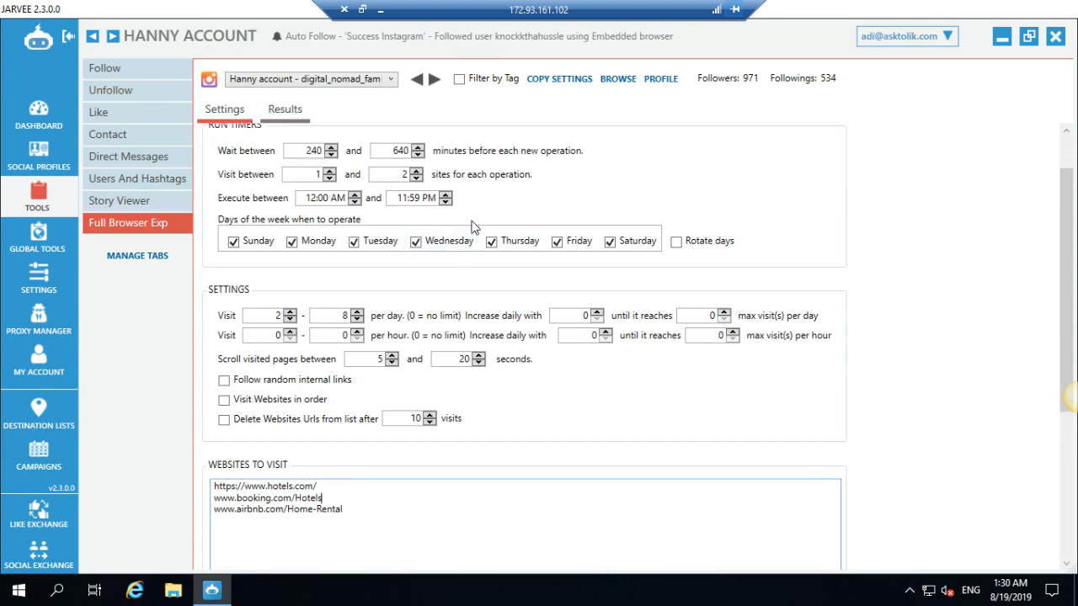
View the account's Full Browser Exp results, and return to its settings to recheck the status and run timers.
left_click(277, 110)
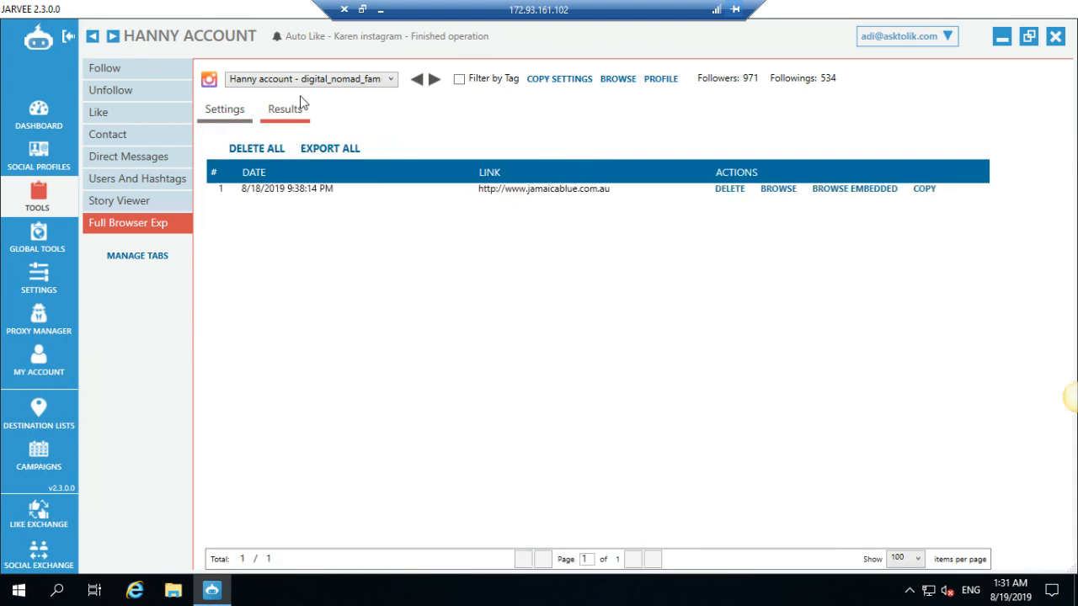
left_click(224, 118)
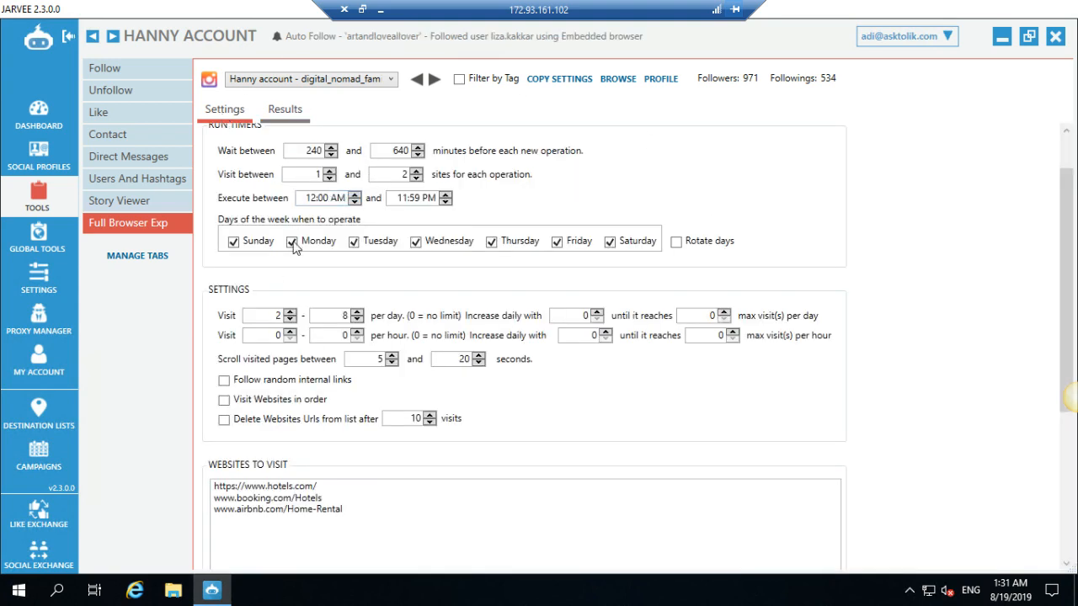
scroll(334, 217, "up", 1)
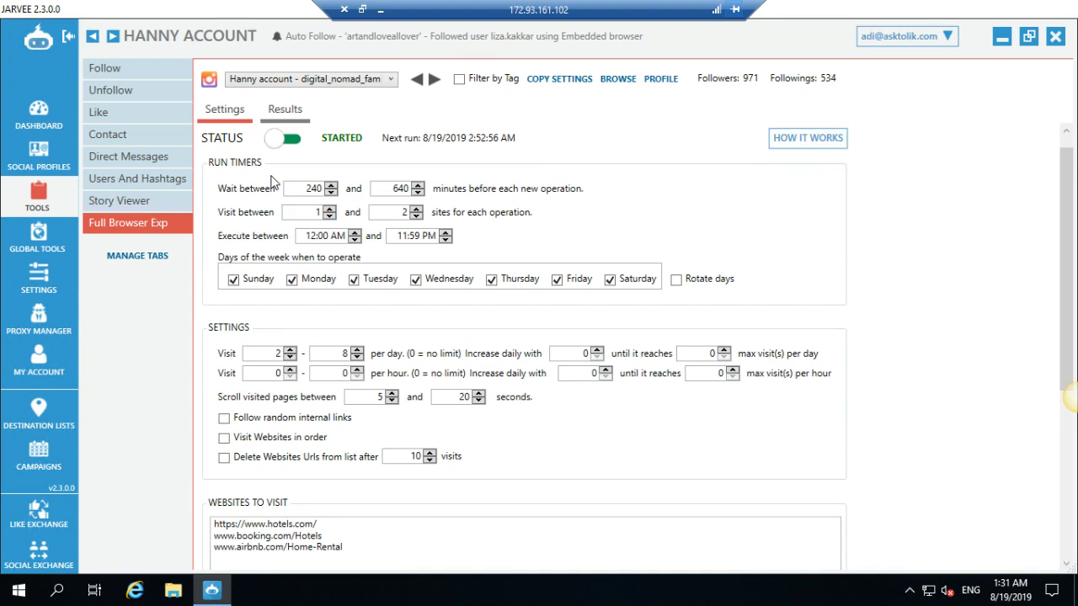
scroll(345, 212, "down", 2)
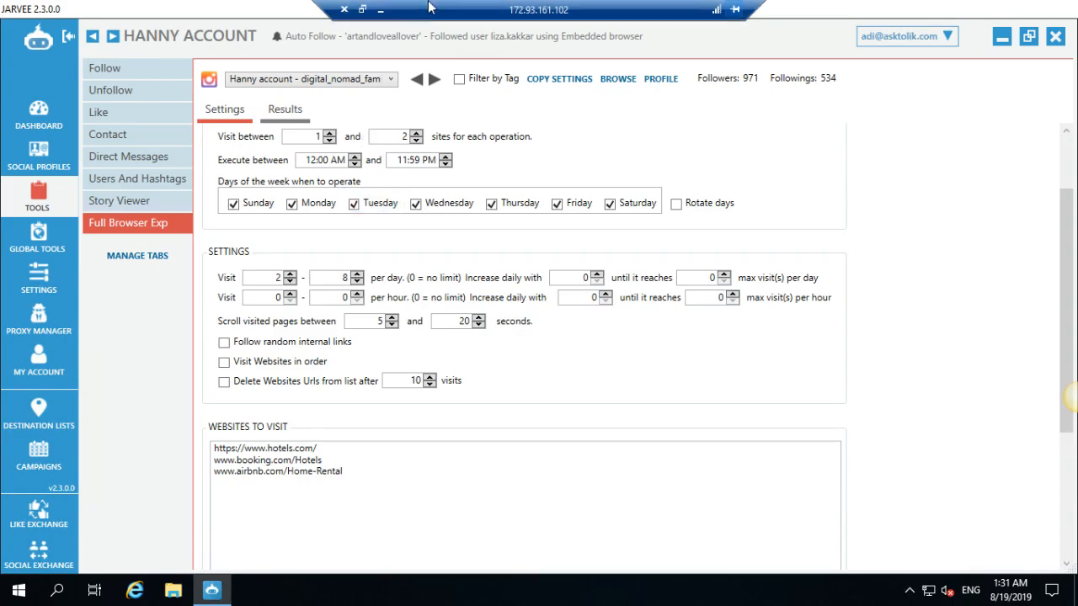
Switch to the Google Docs outline, highlight the "Browser Experience?" item, recheck the tool's settings in Jarvee, and read the remaining outline items.
left_click(375, 7)
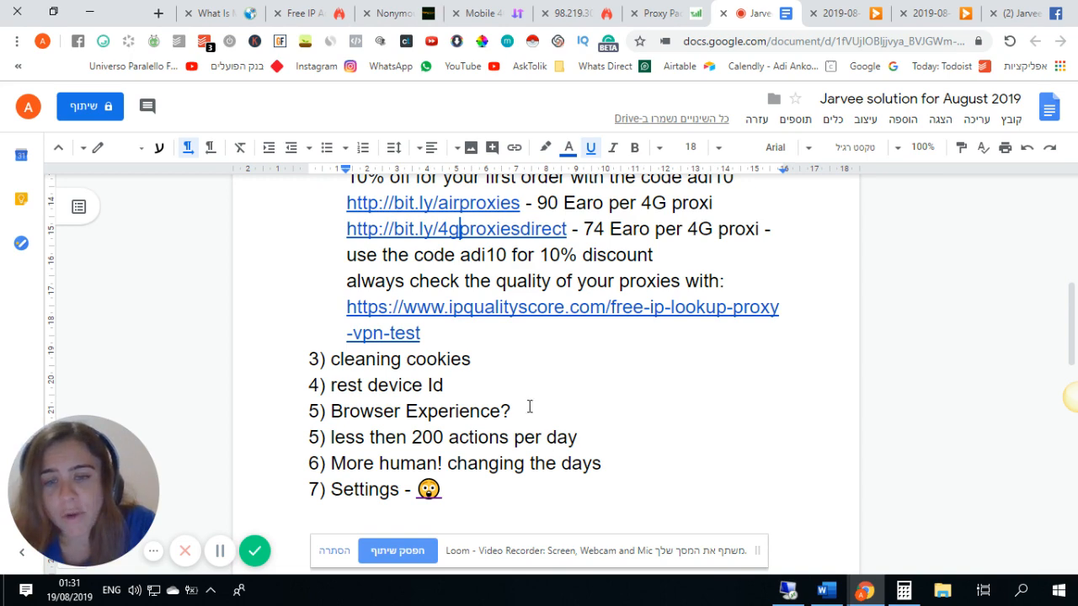
left_click_drag(529, 407, 360, 407)
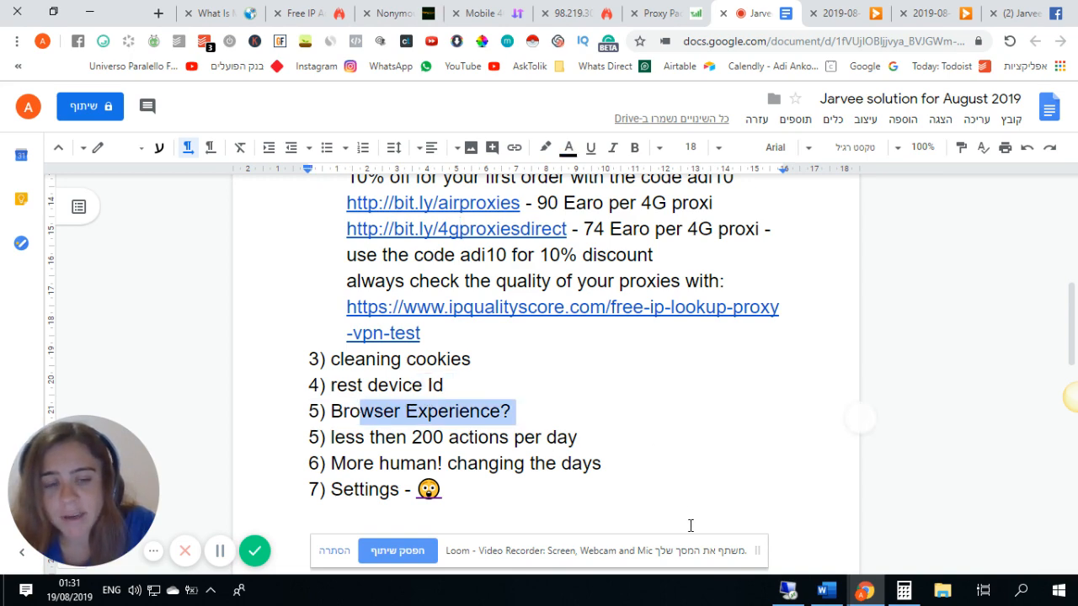
left_click(785, 592)
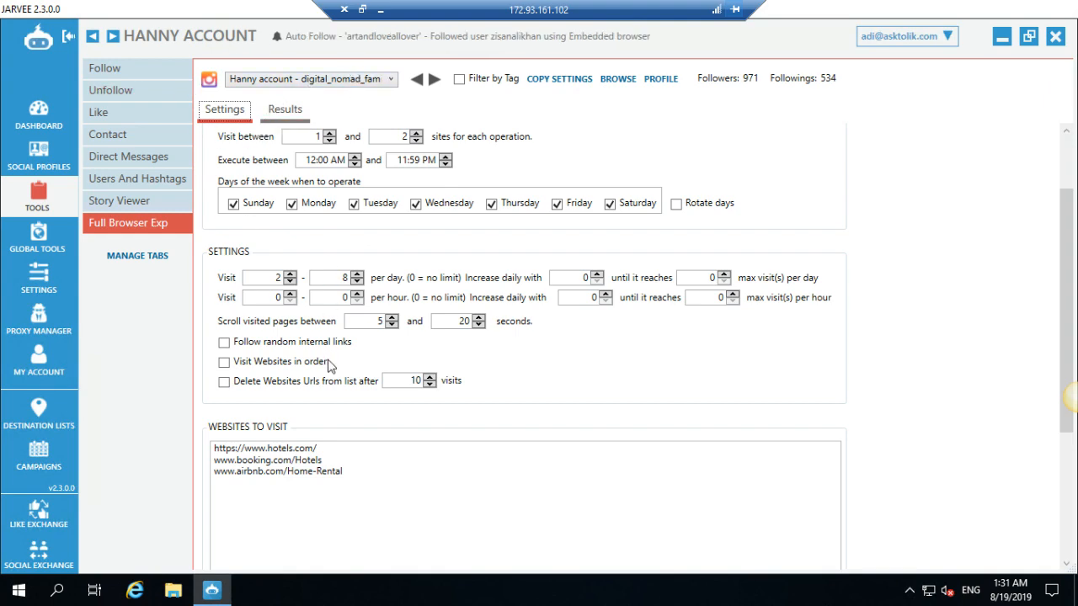
left_click(381, 10)
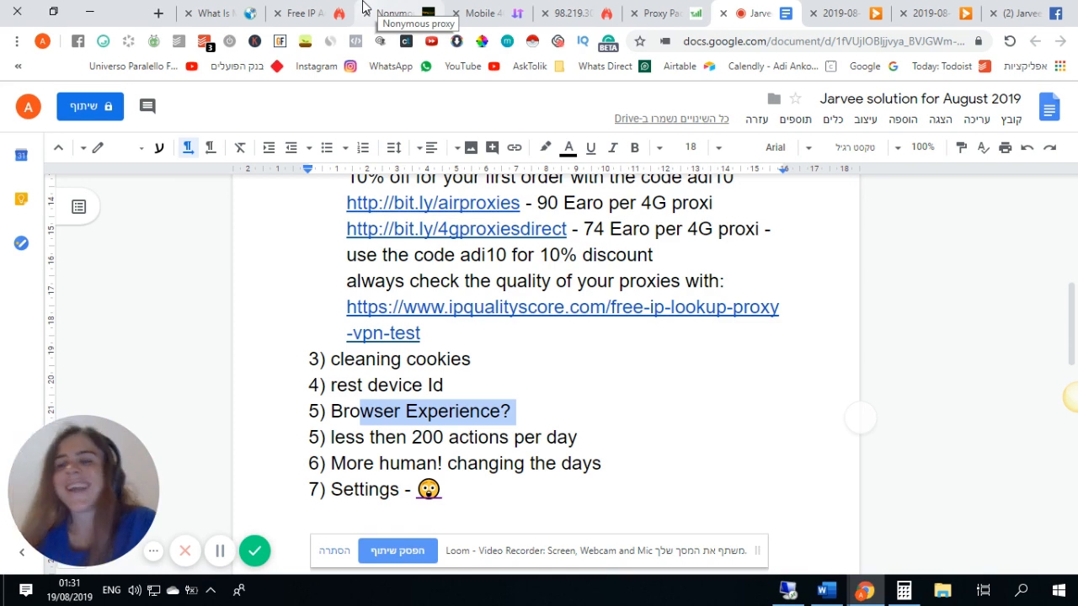
left_click(401, 360)
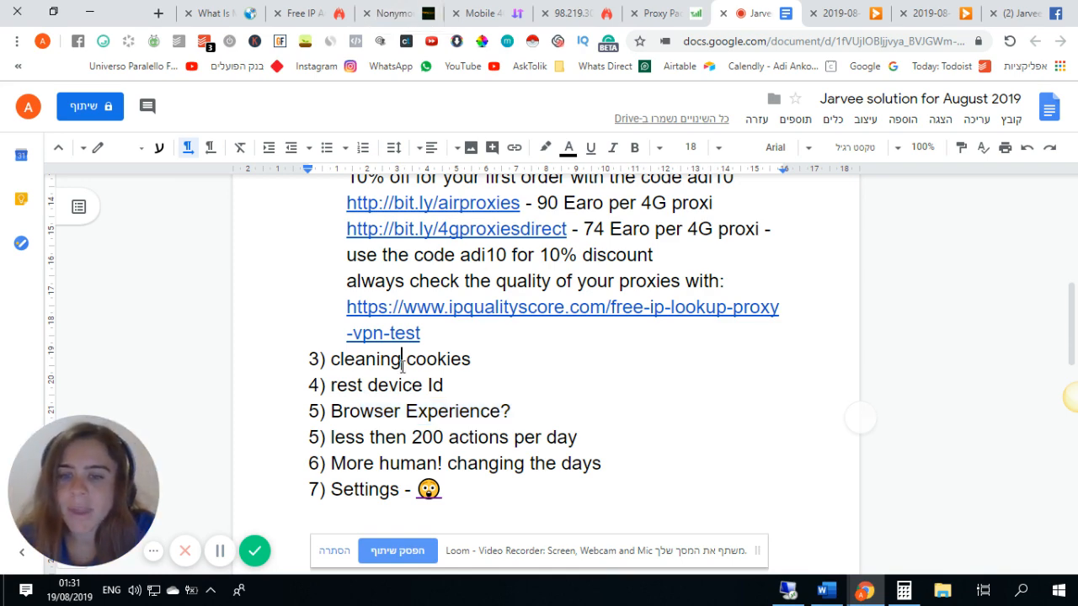
scroll(402, 358, "down", 2)
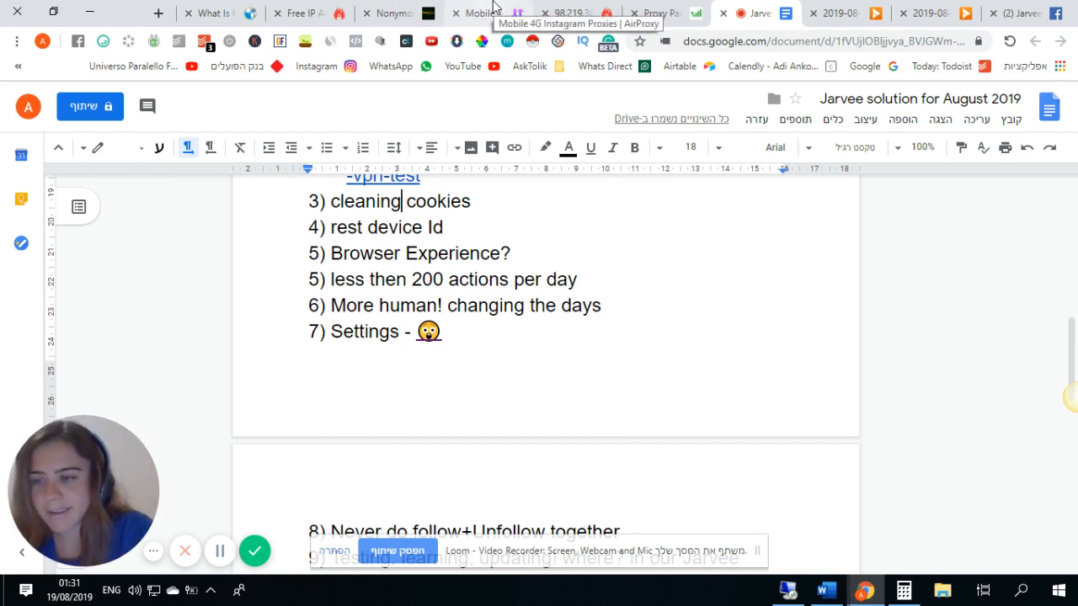
Return to Jarvee, open the Success Instagram account from the Tools list, and examine its Follow run timers and follow limits.
left_click(788, 593)
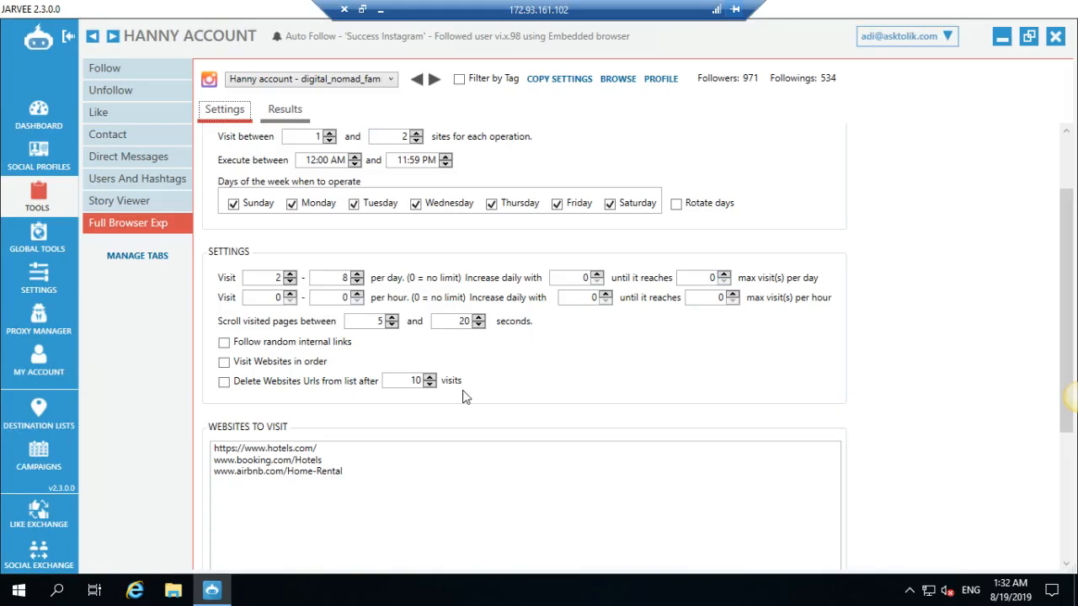
left_click(34, 183)
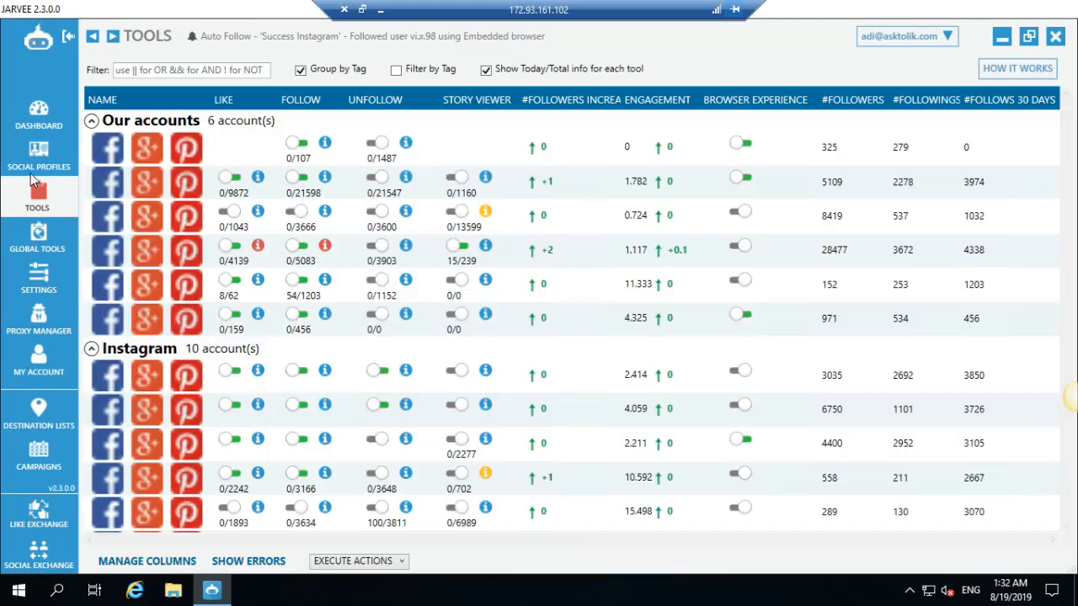
double_click(179, 290)
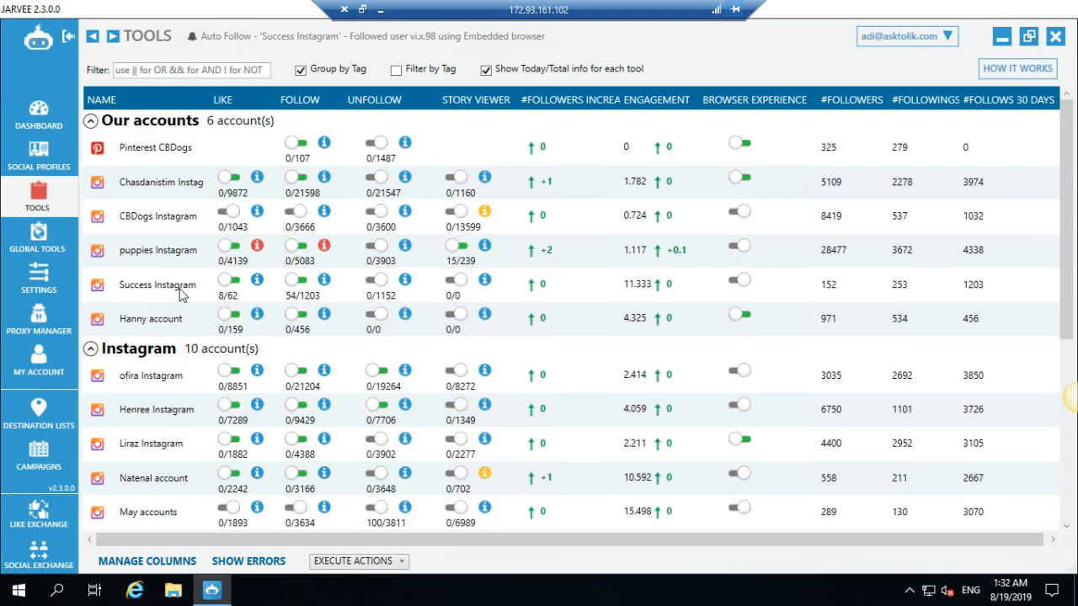
scroll(383, 308, "up", 3)
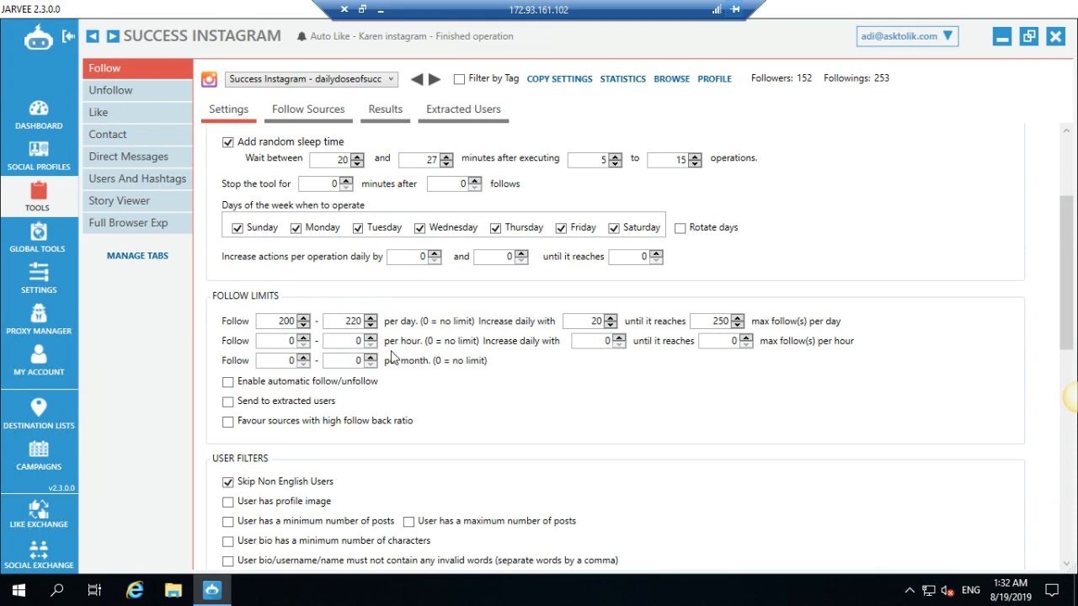
scroll(404, 371, "up", 3)
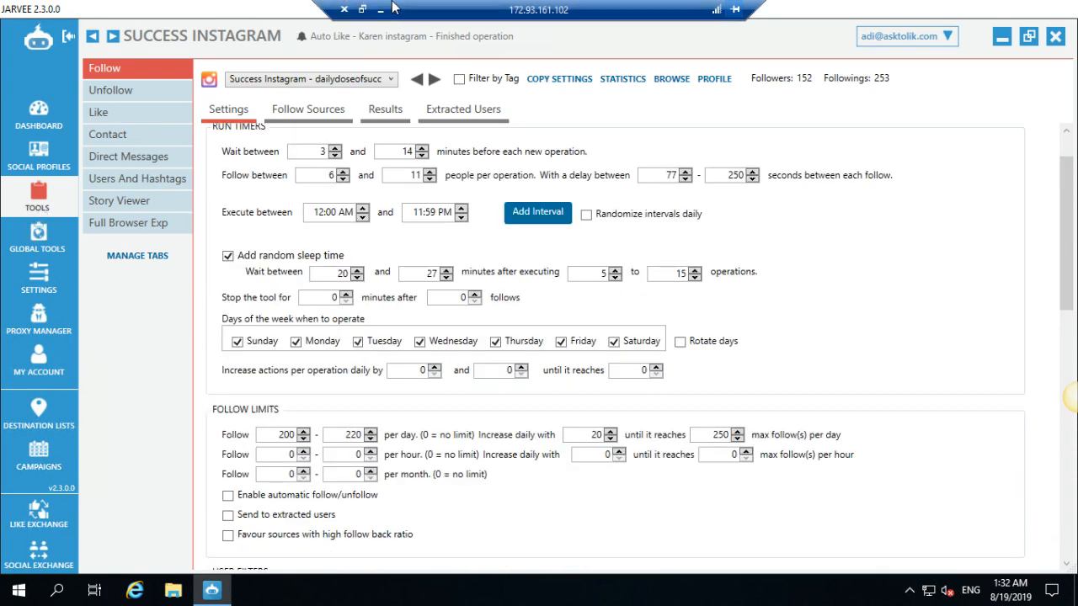
Check the Google Docs outline, and return to Jarvee to examine the Follow timers and operating days of the Instagram group's eighth account.
left_click(380, 8)
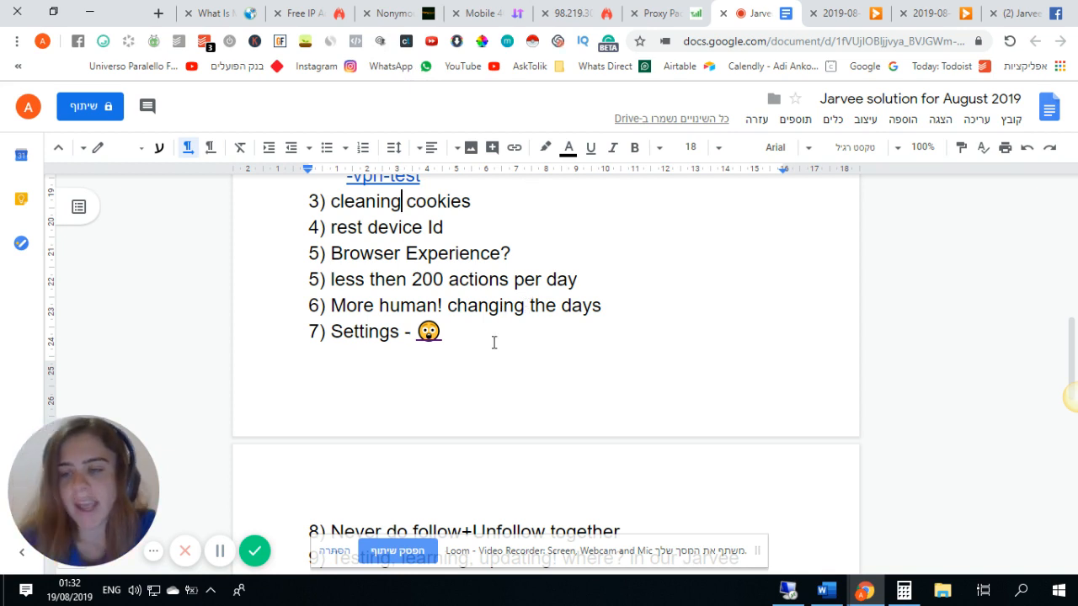
left_click(787, 590)
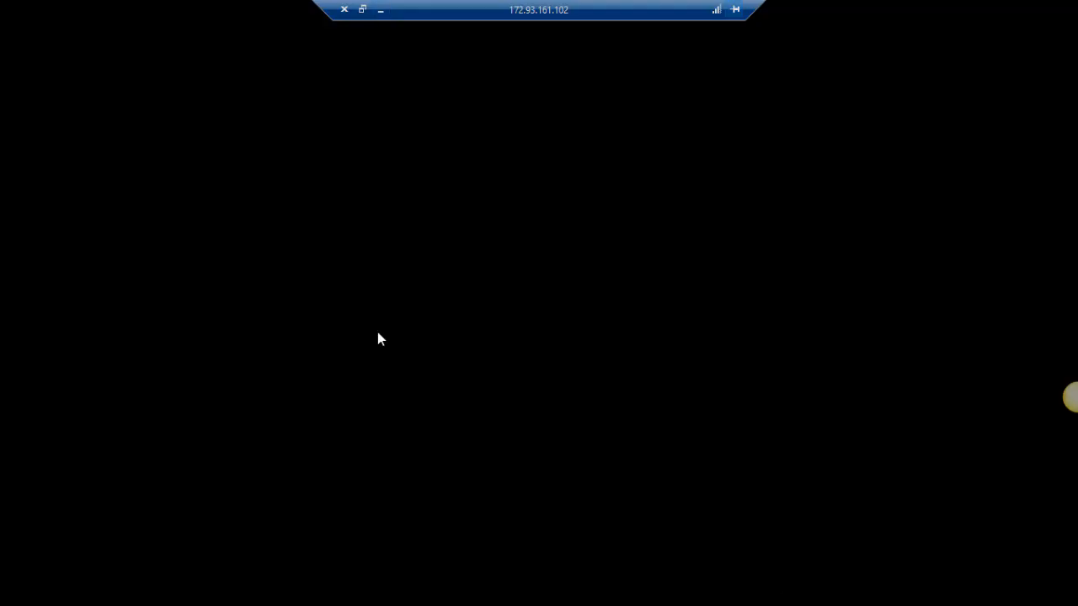
scroll(196, 347, "down", 3)
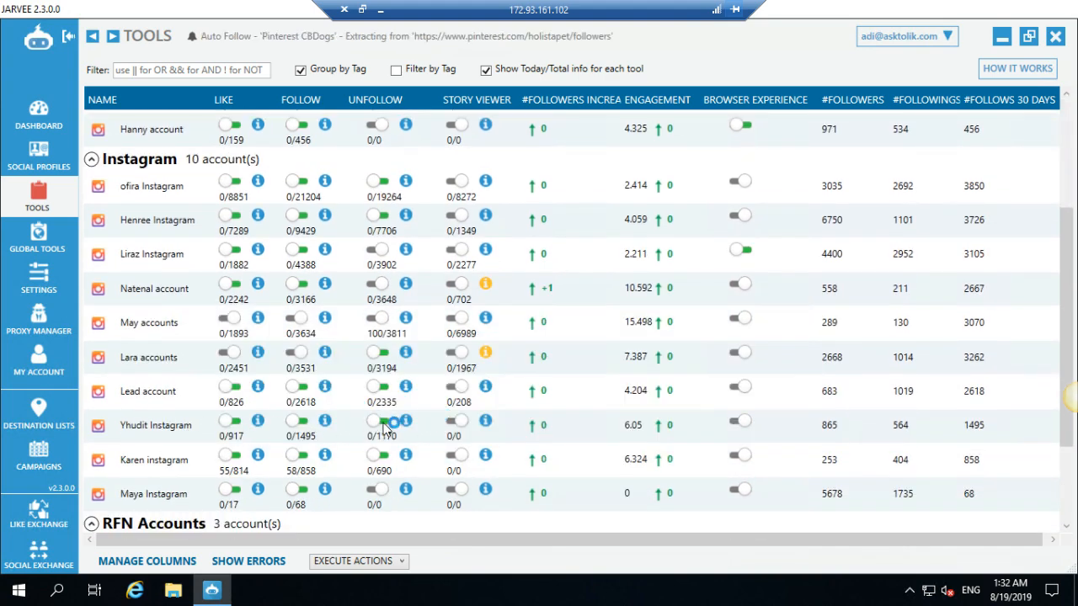
mouse_move(259, 424)
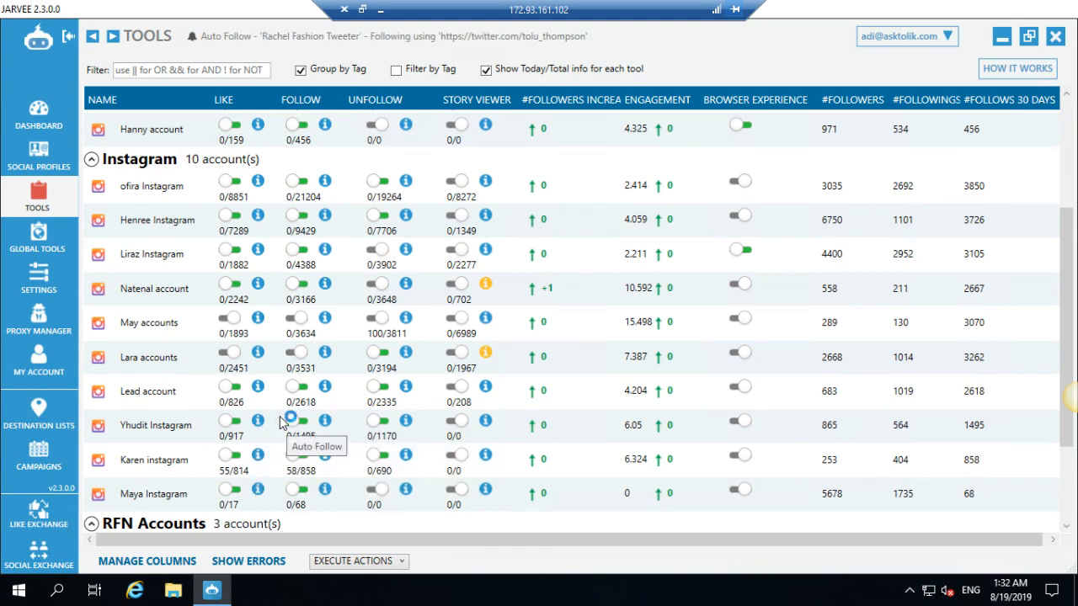
double_click(174, 427)
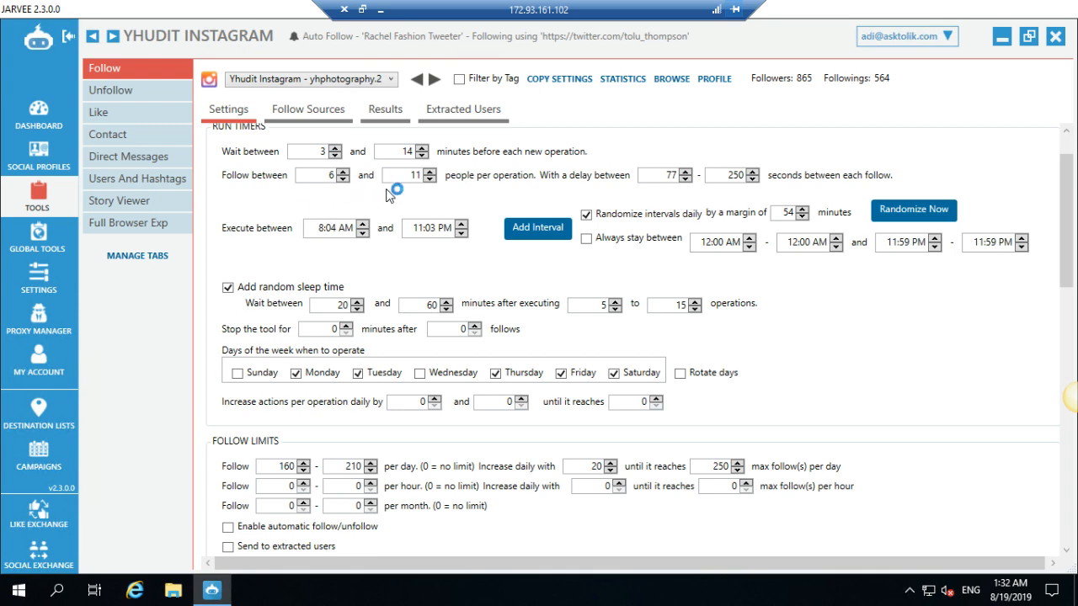
scroll(320, 215, "up", 1)
scroll(305, 251, "up", 1)
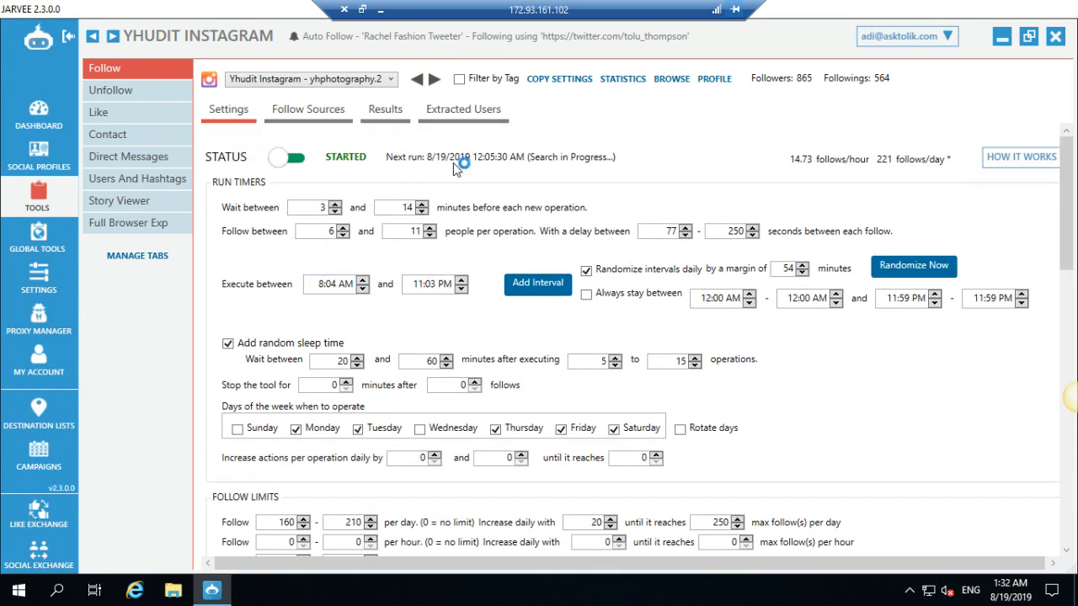
left_click(308, 231)
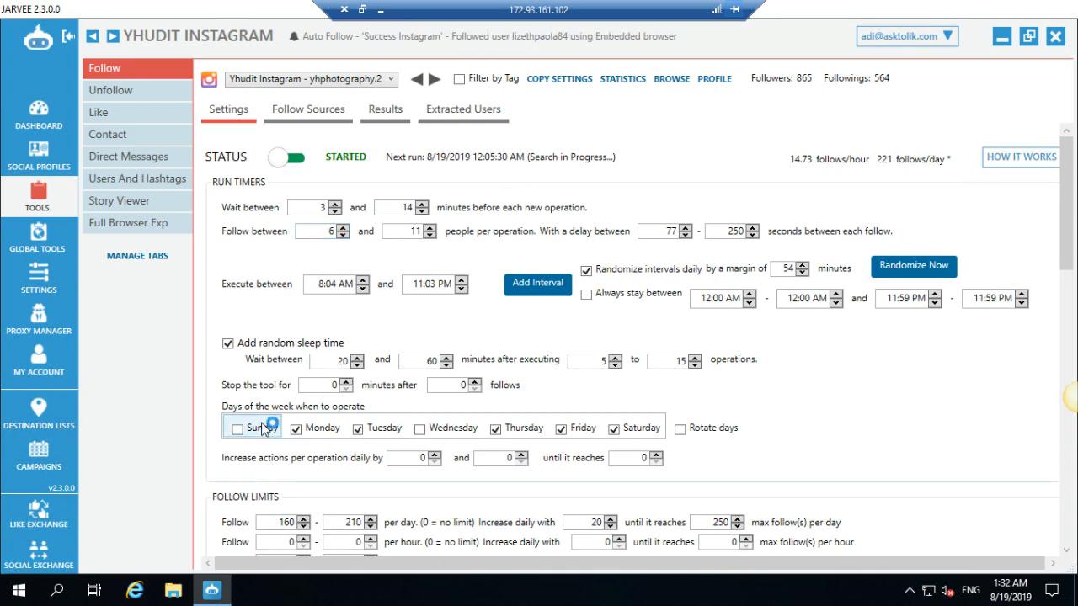
Compare this account's Unfollow limits and operating days with its Like and Follow settings.
left_click(137, 99)
scroll(290, 200, "up", 2)
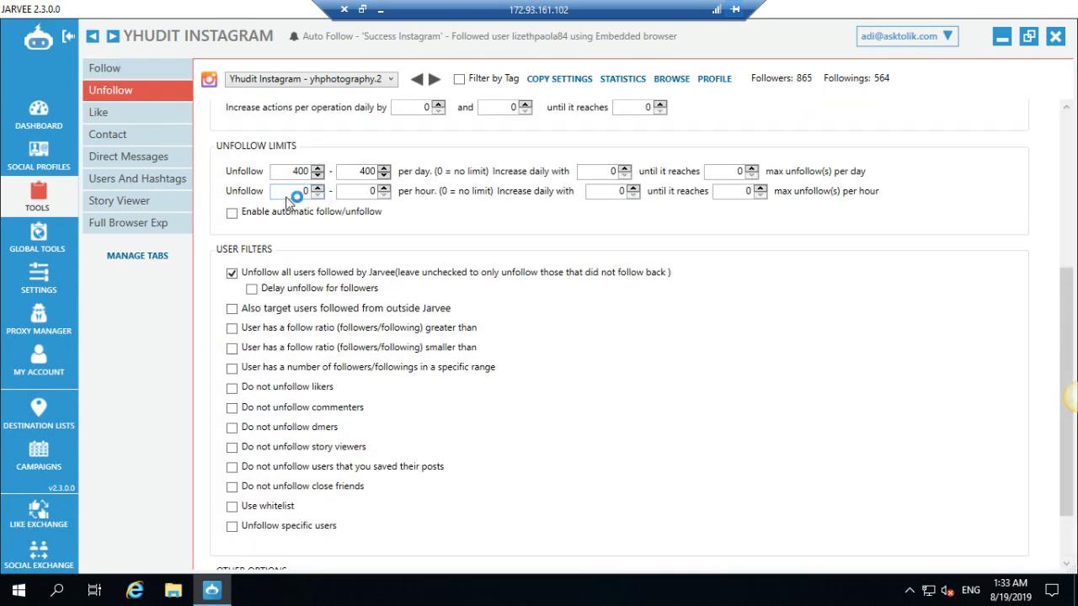
scroll(286, 164, "up", 3)
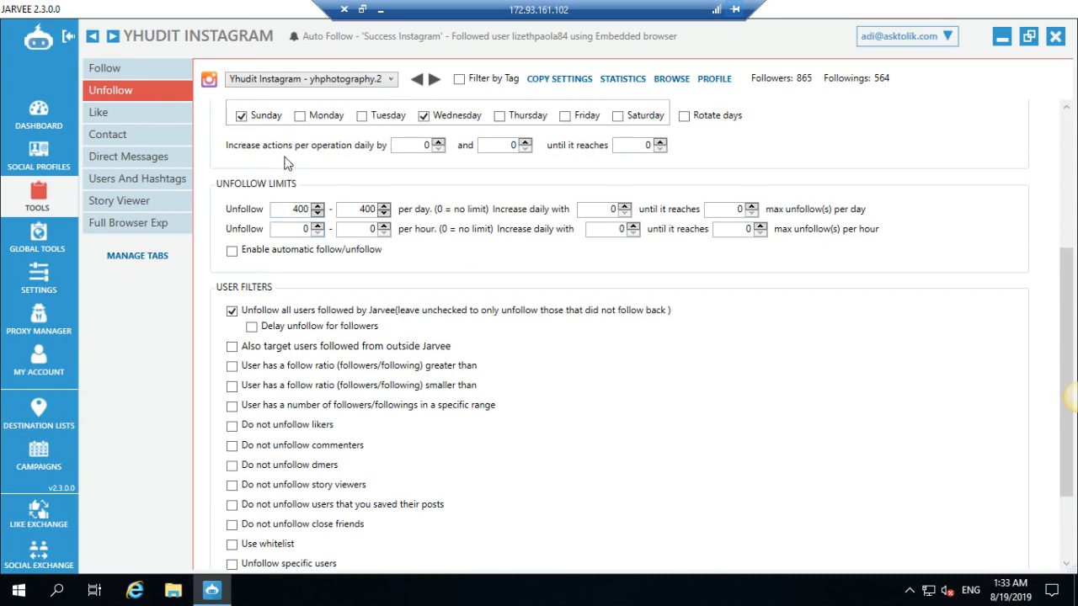
scroll(272, 262, "up", 2)
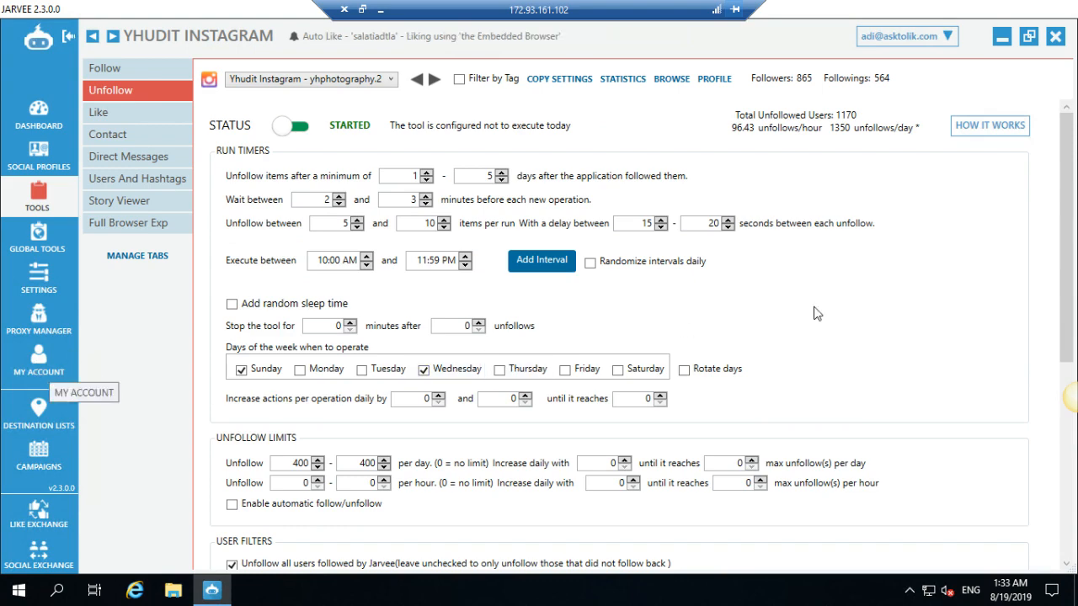
left_click(137, 114)
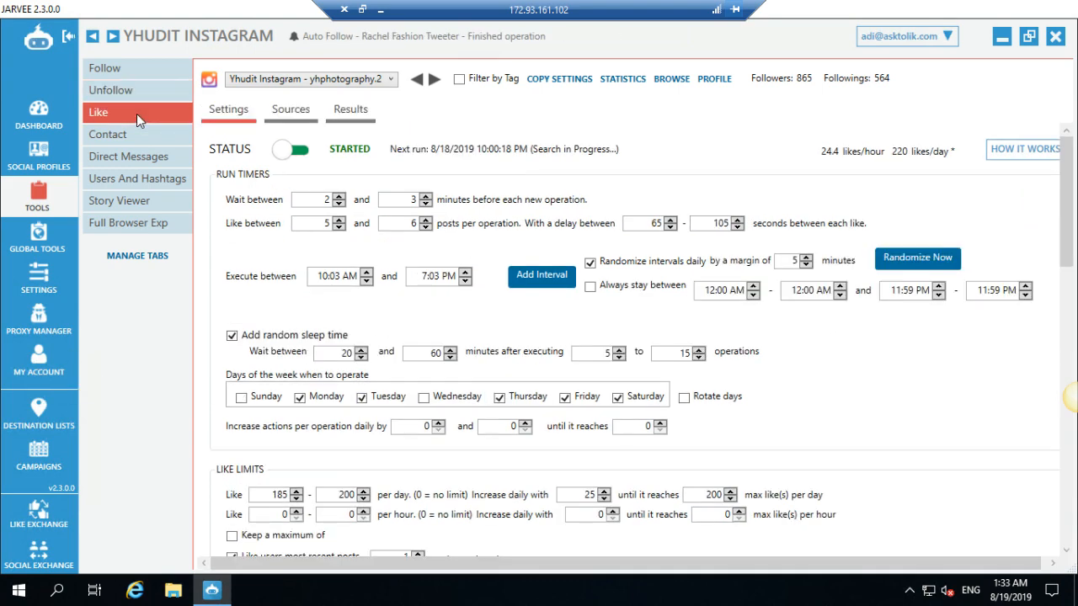
left_click(187, 73)
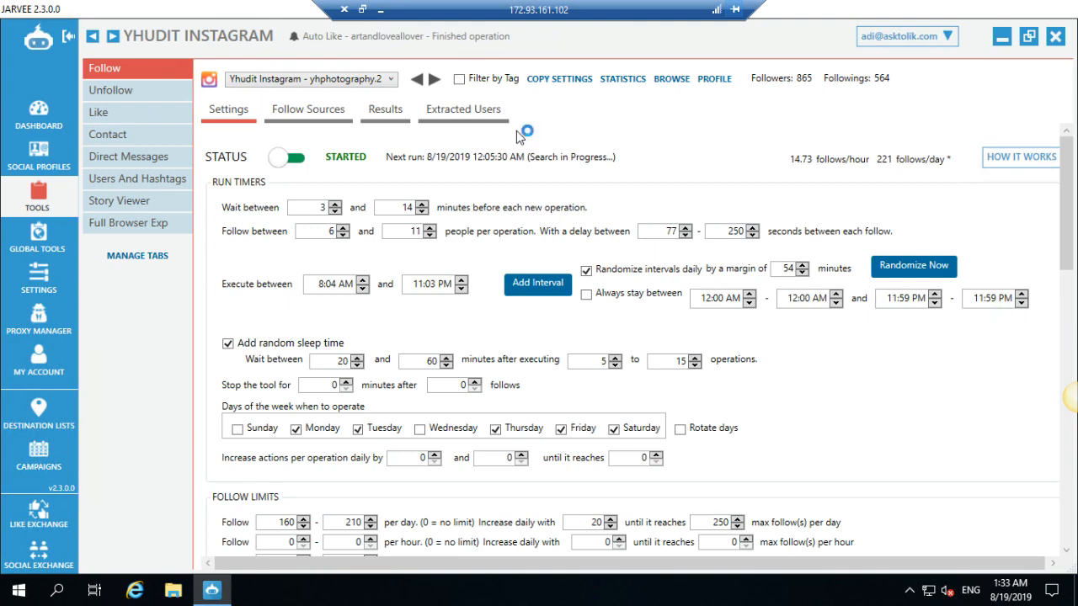
Switch to the Google Docs outline and read the items on settings, never doing follow and unfollow together, and community links.
left_click(382, 8)
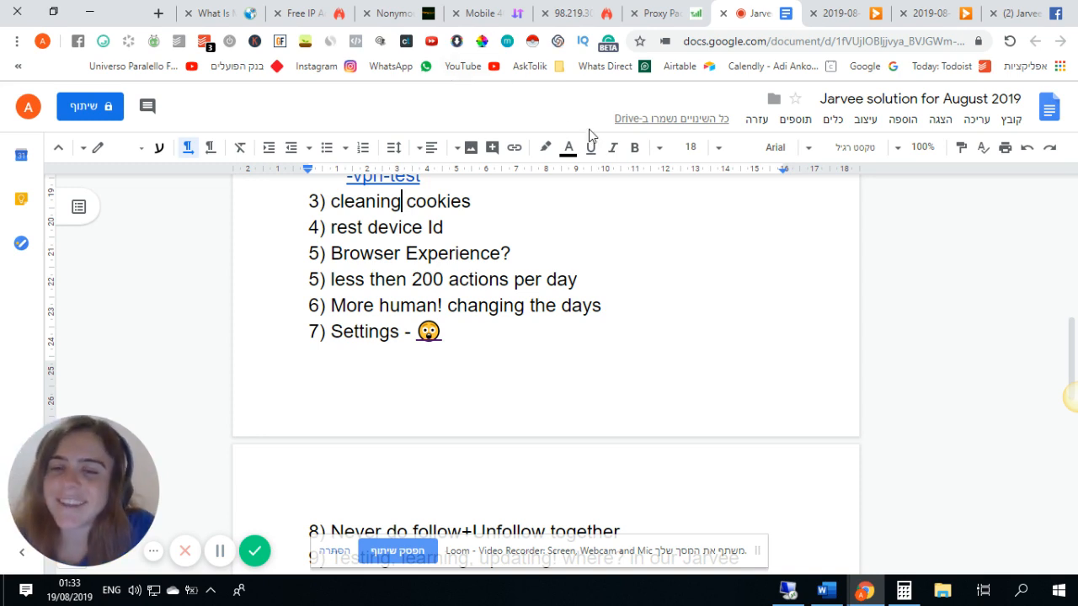
scroll(697, 353, "down", 2)
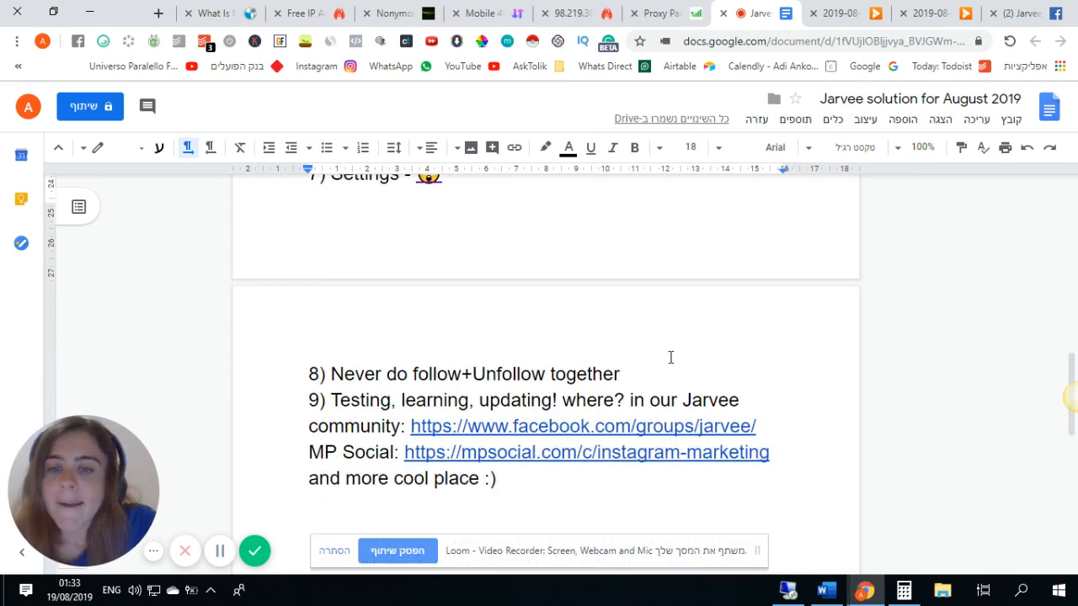
scroll(637, 360, "up", 2)
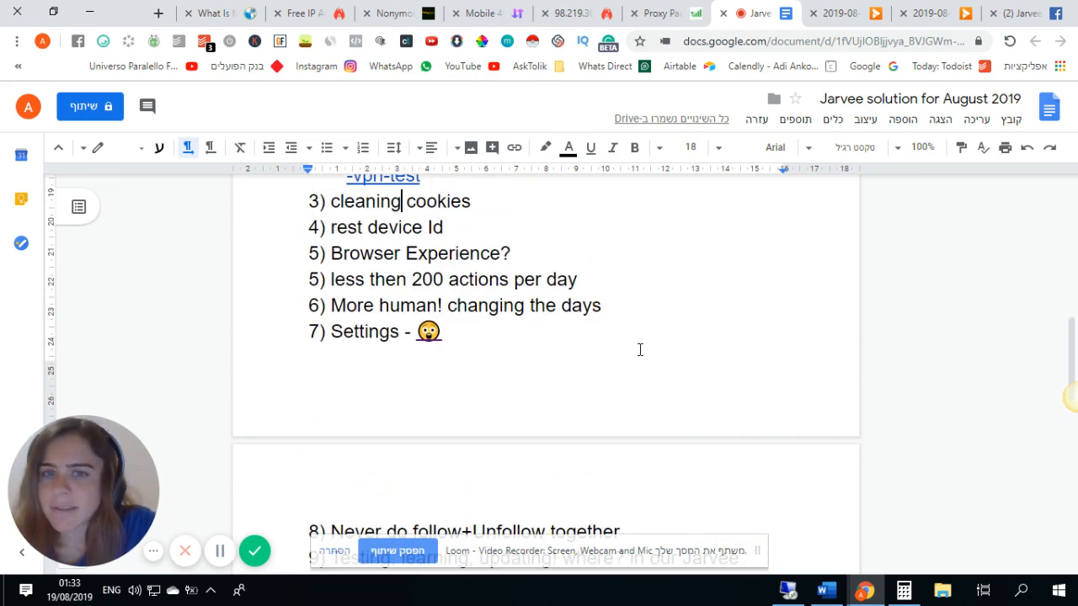
scroll(584, 263, "down", 1)
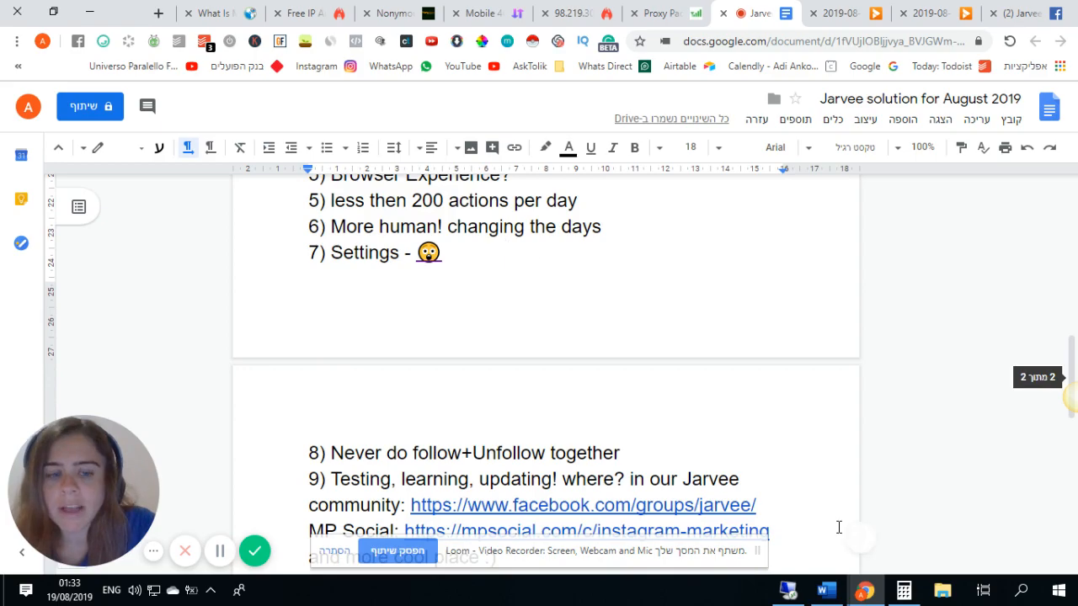
Return to Jarvee's Social Profiles and view the daily statistics of the puppies Instagram account.
left_click(788, 591)
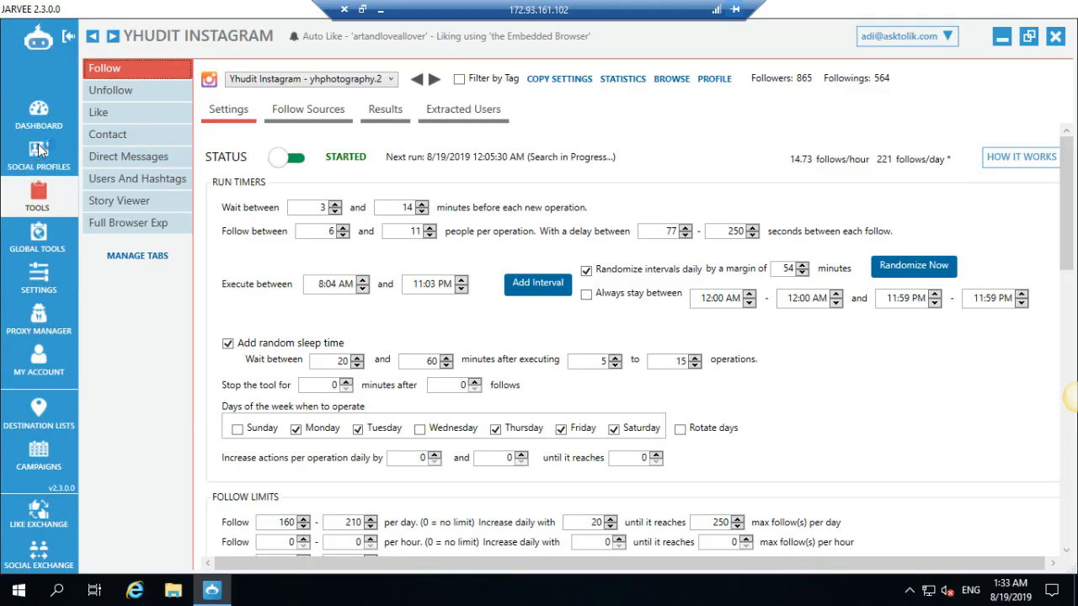
left_click(39, 149)
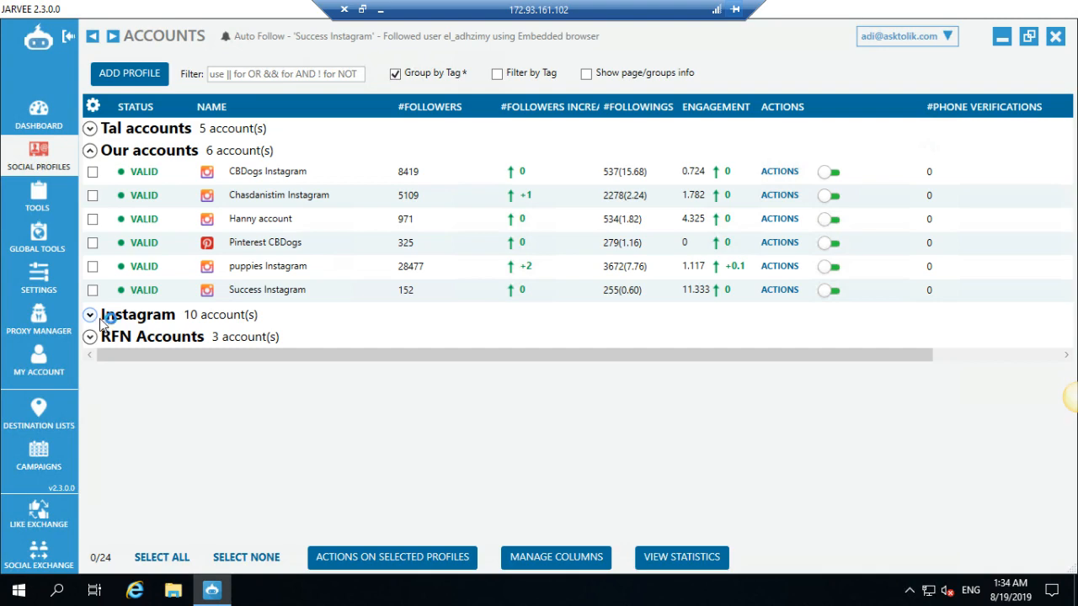
left_click(93, 266)
left_click(669, 557)
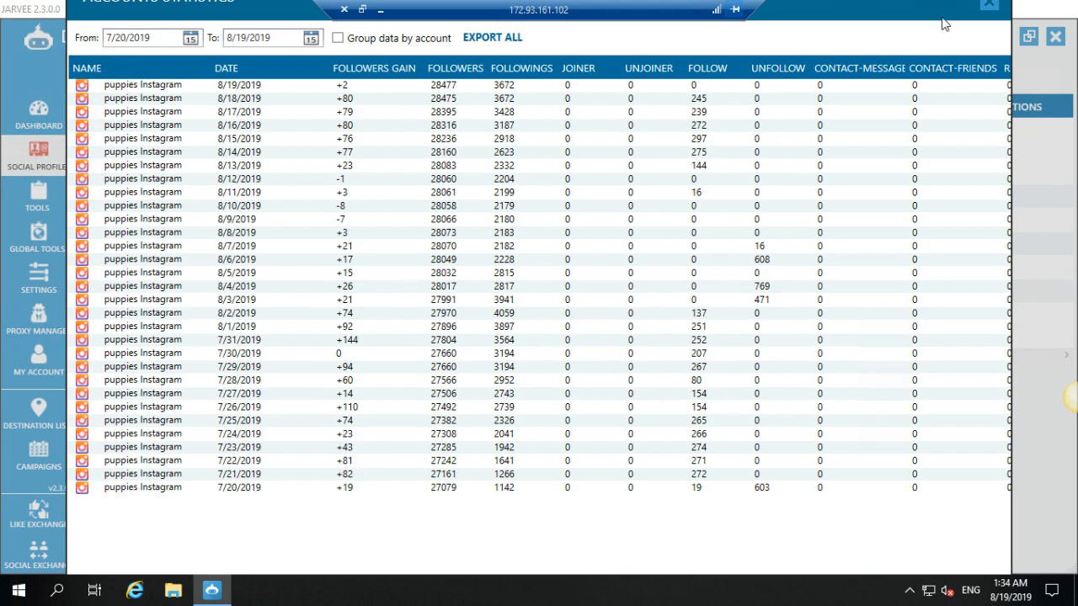
left_click(988, 6)
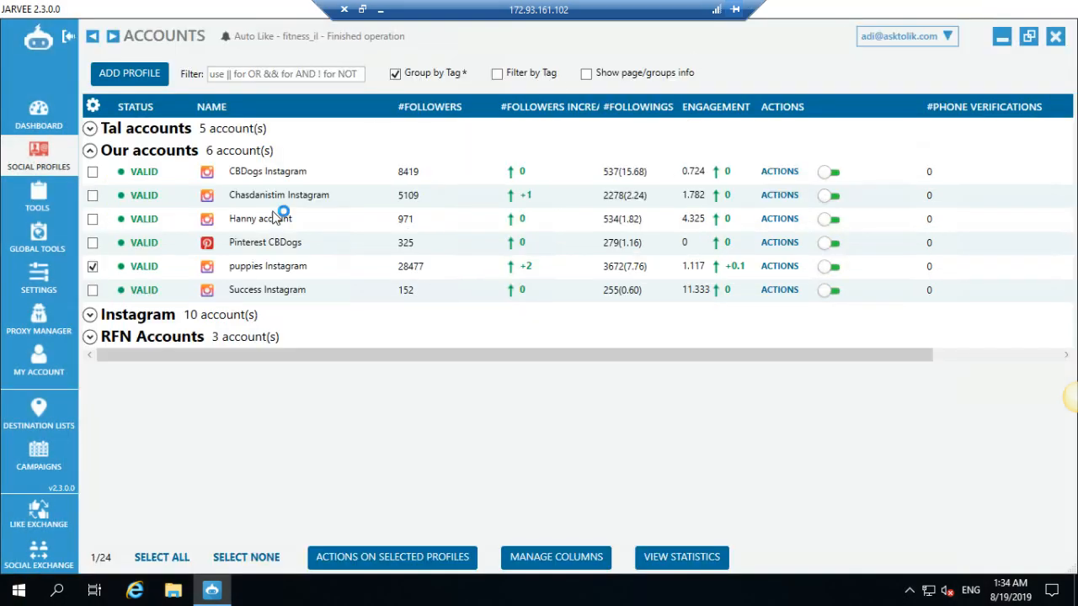
Deselect the puppies account, expand the Instagram group, and view the daily statistics of its fifth account.
left_click(94, 268)
left_click(93, 266)
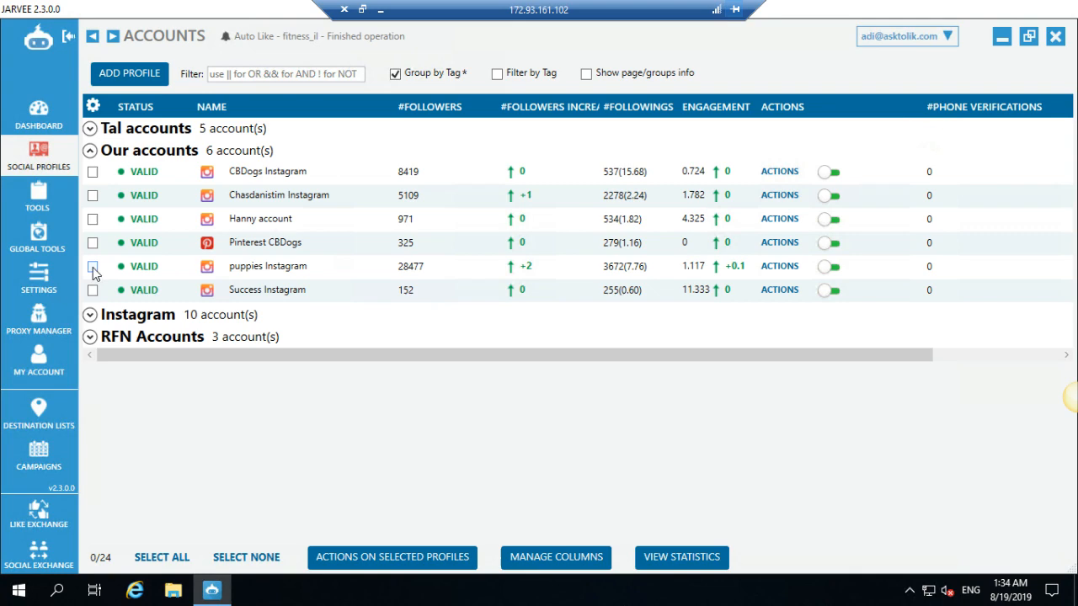
left_click(90, 315)
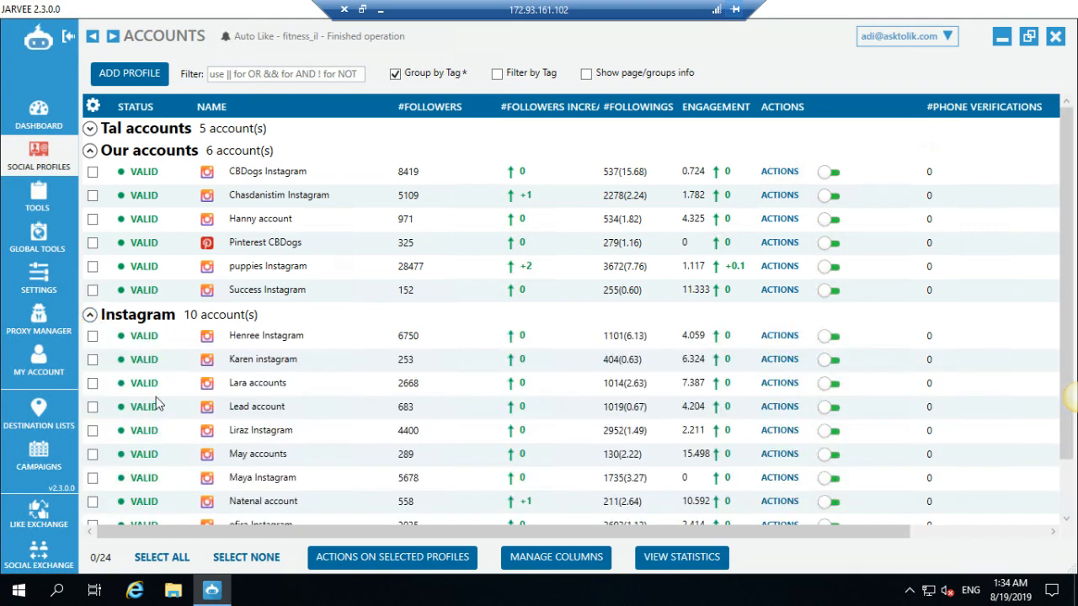
scroll(156, 397, "down", 2)
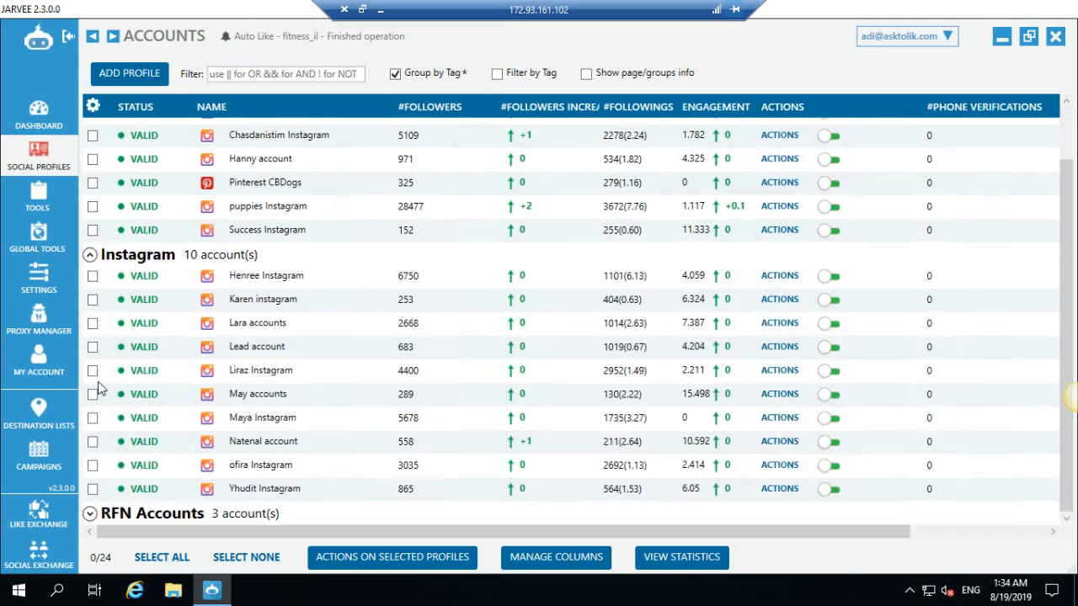
left_click(650, 563)
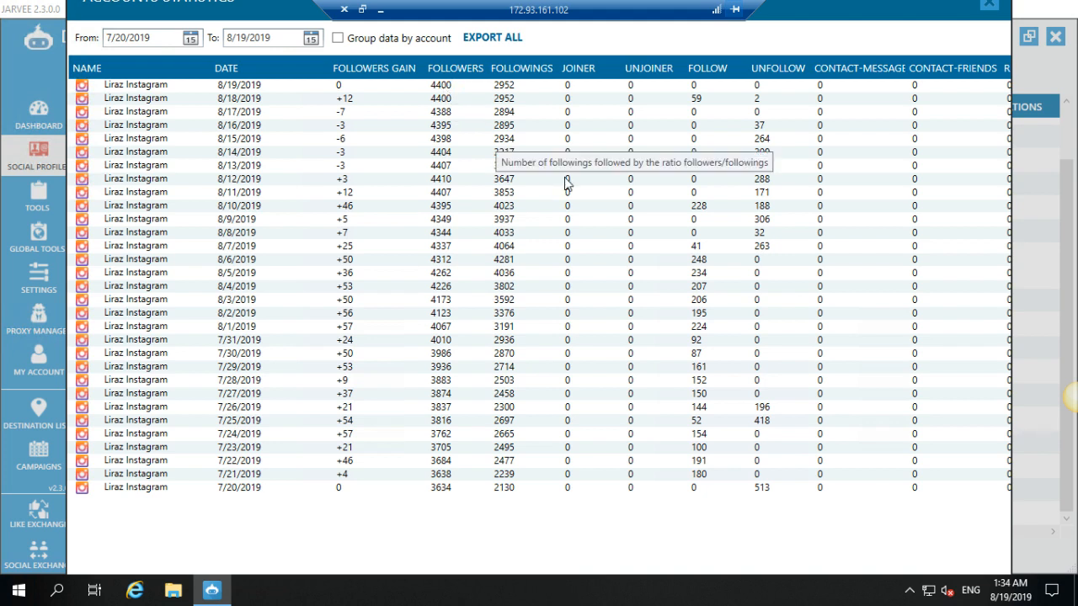
Close the open statistics, select only the ninth account in the Instagram group, and view its daily statistics.
left_click(993, 6)
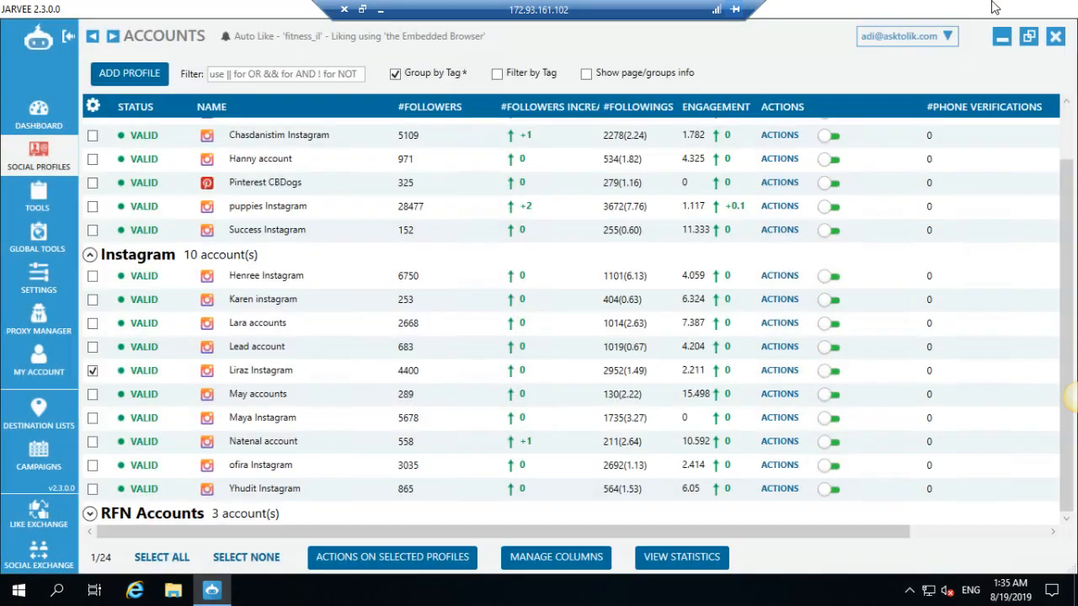
left_click(92, 370)
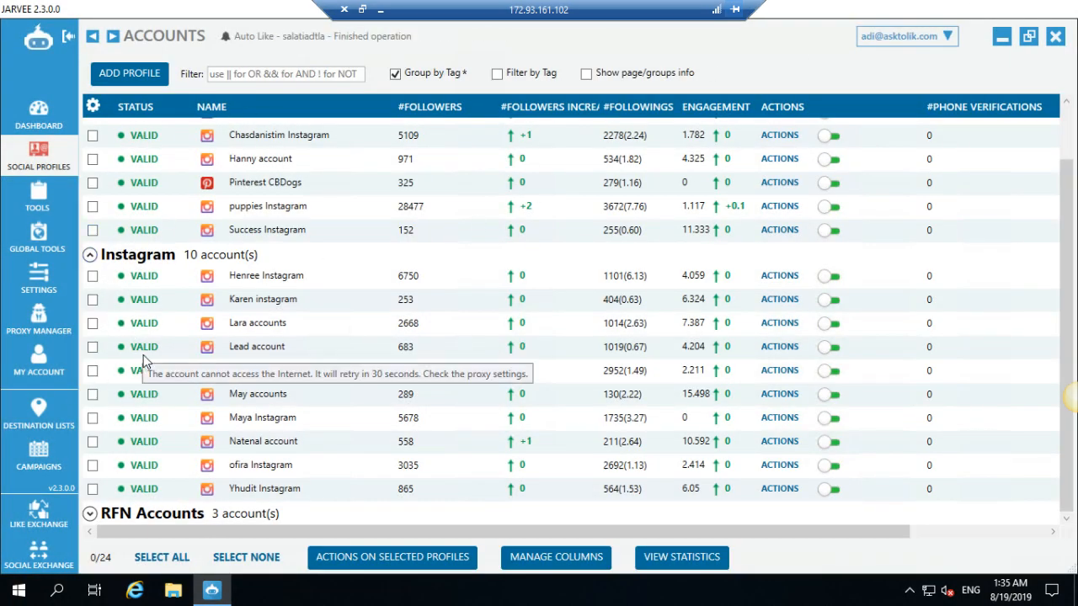
left_click(92, 465)
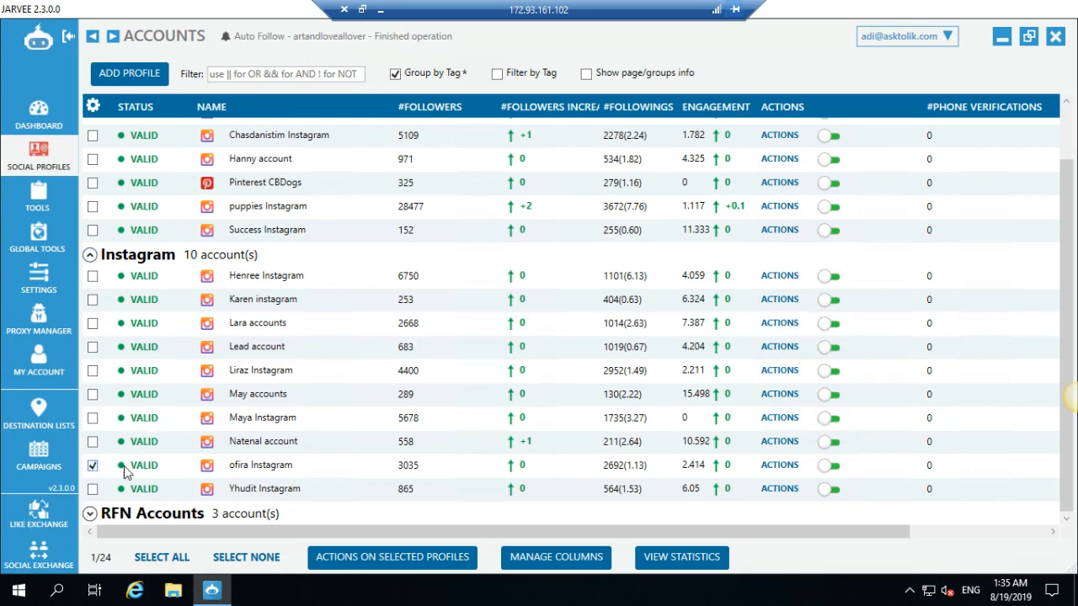
left_click(651, 557)
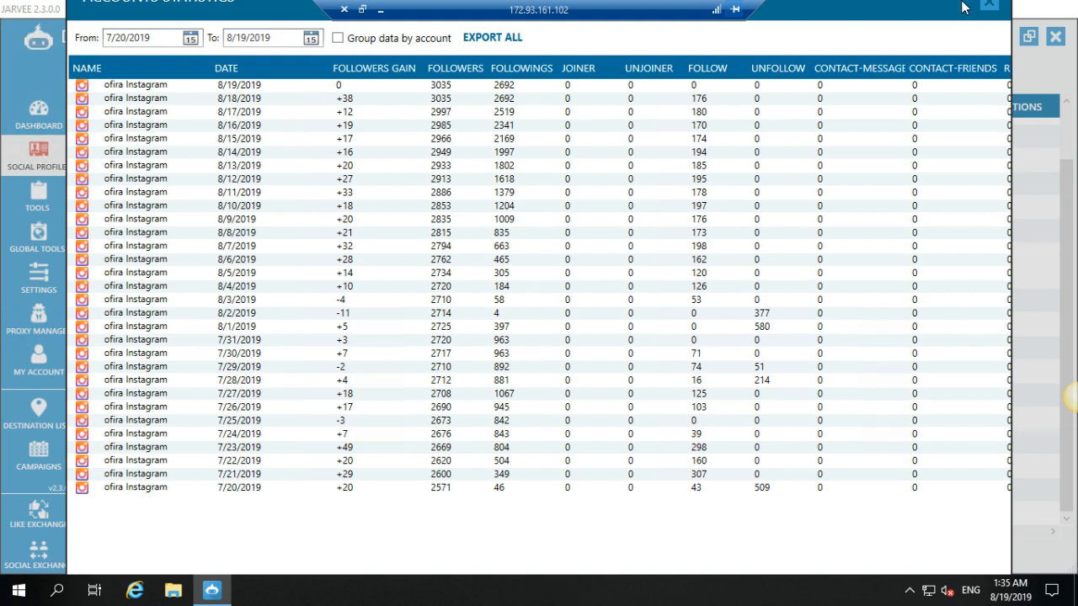
left_click(989, 8)
Switch to the Google Docs outline and read items 8 and 9, including the Jarvee community and MP Social links.
left_click(381, 9)
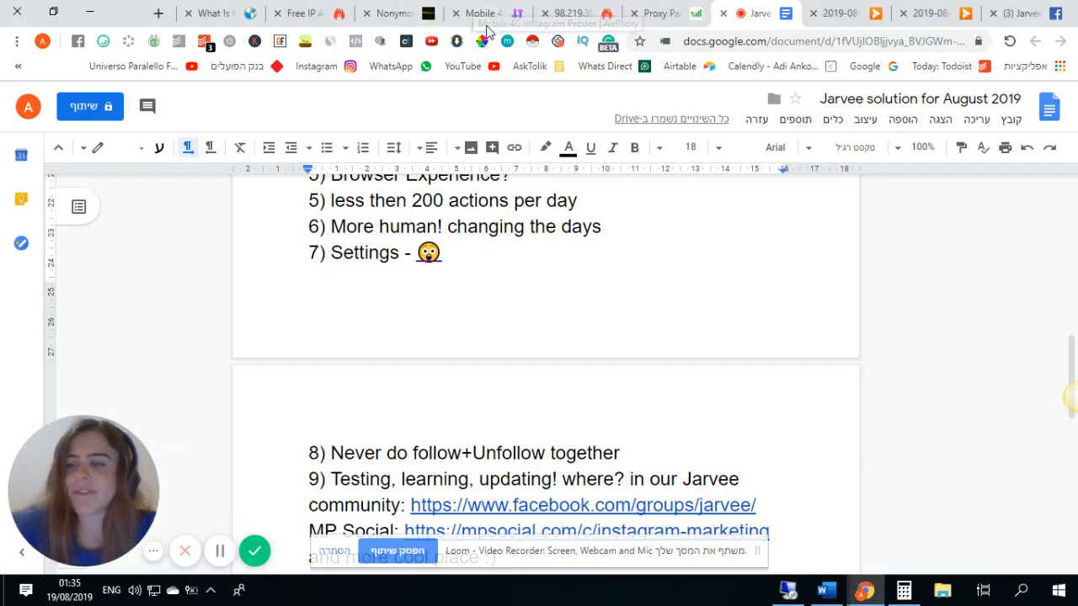
scroll(679, 309, "down", 1)
scroll(678, 309, "down", 1)
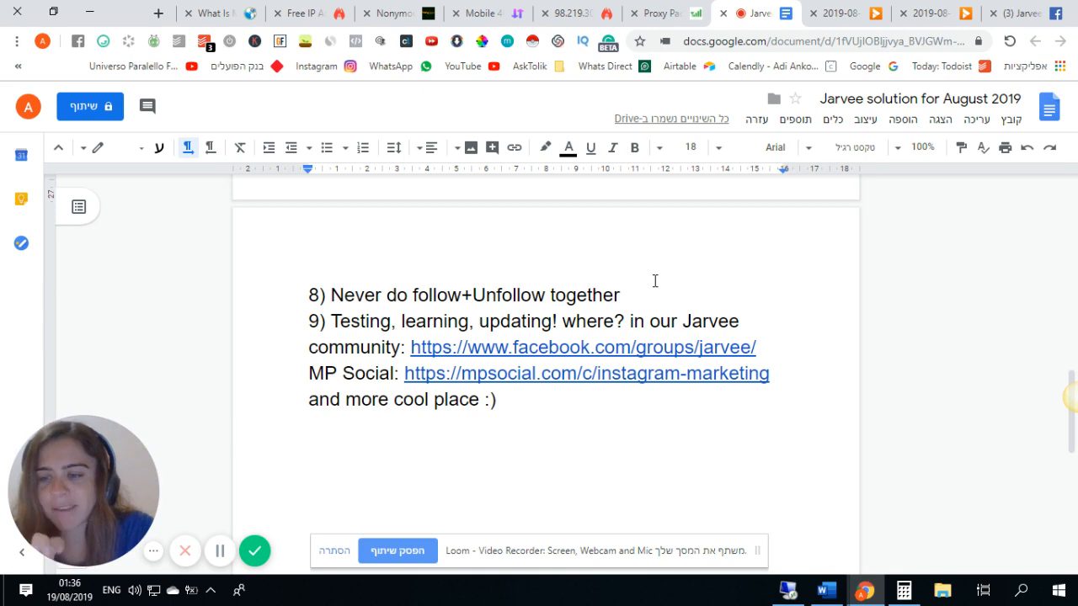
left_click(688, 340)
Switch to the Jarvee Instagram Automation Facebook group and look through its recent posts and comments.
left_click(1020, 12)
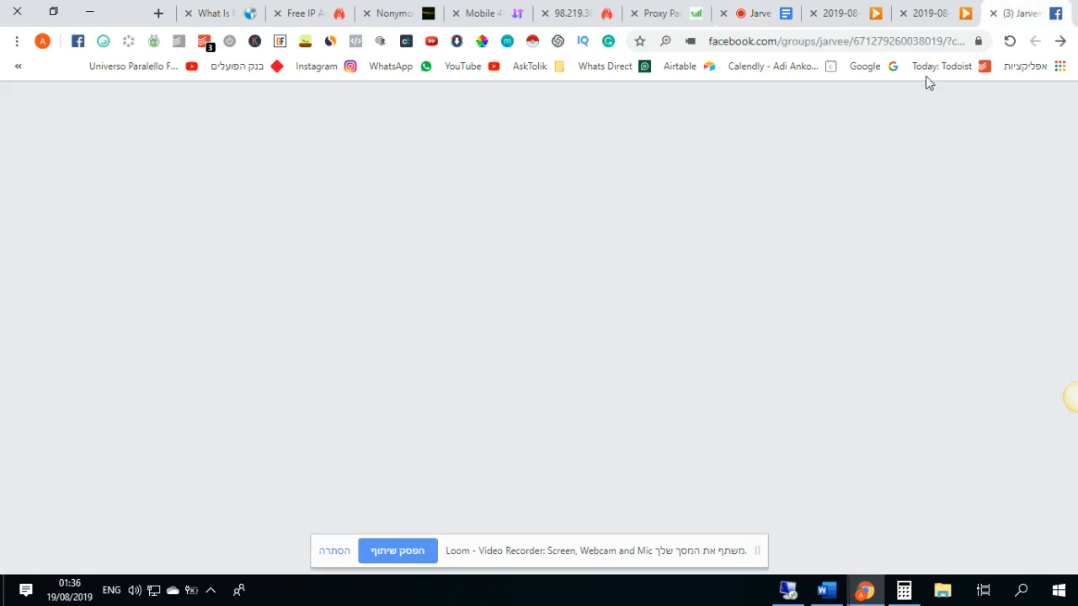
scroll(572, 269, "up", 3)
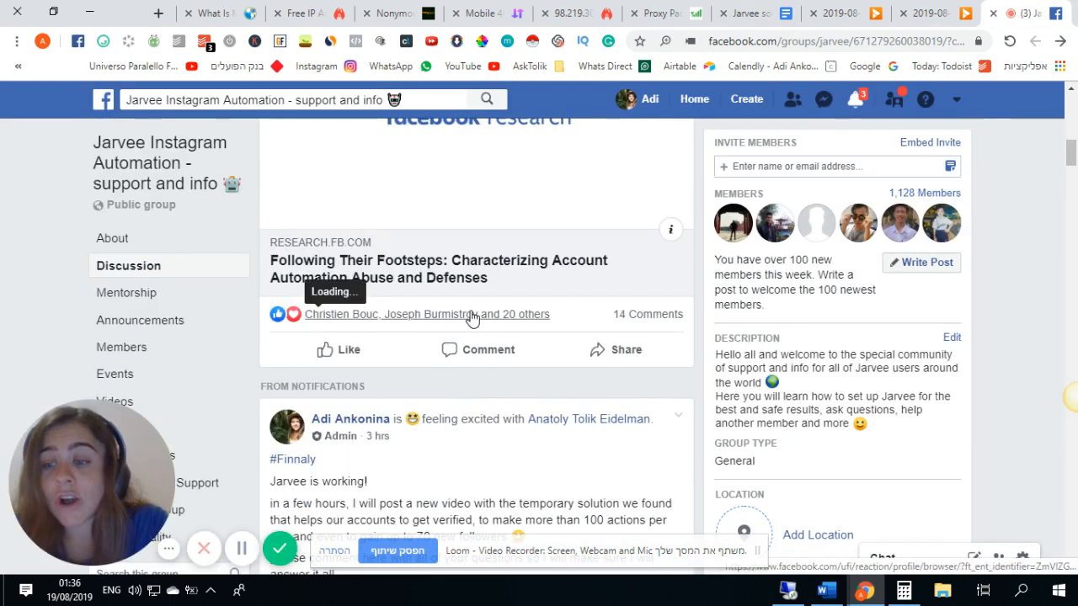
scroll(453, 350, "down", 1)
scroll(453, 349, "up", 3)
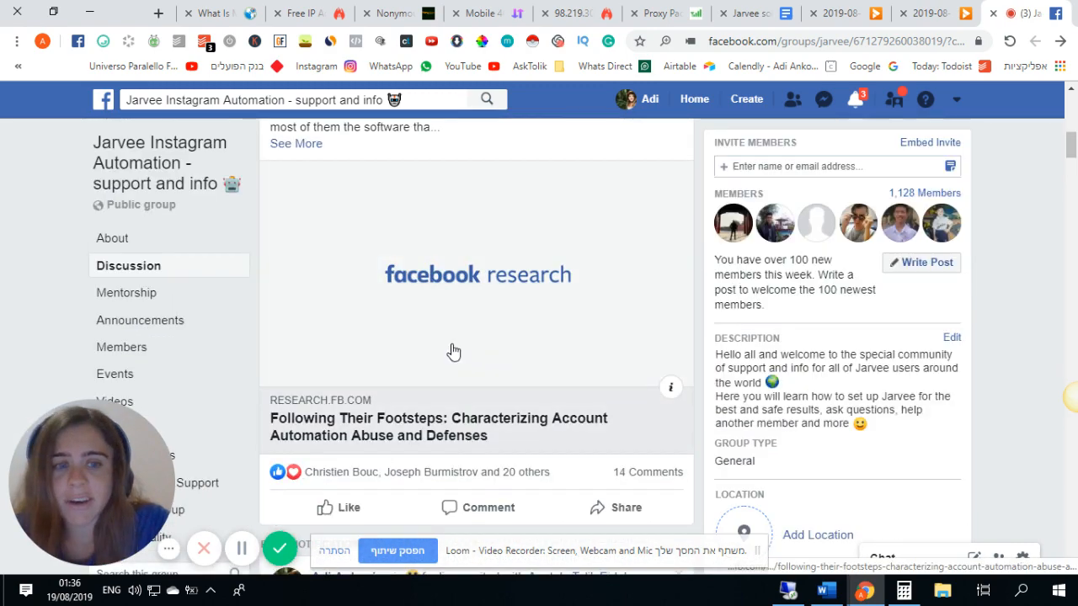
scroll(453, 349, "down", 4)
scroll(451, 345, "down", 15)
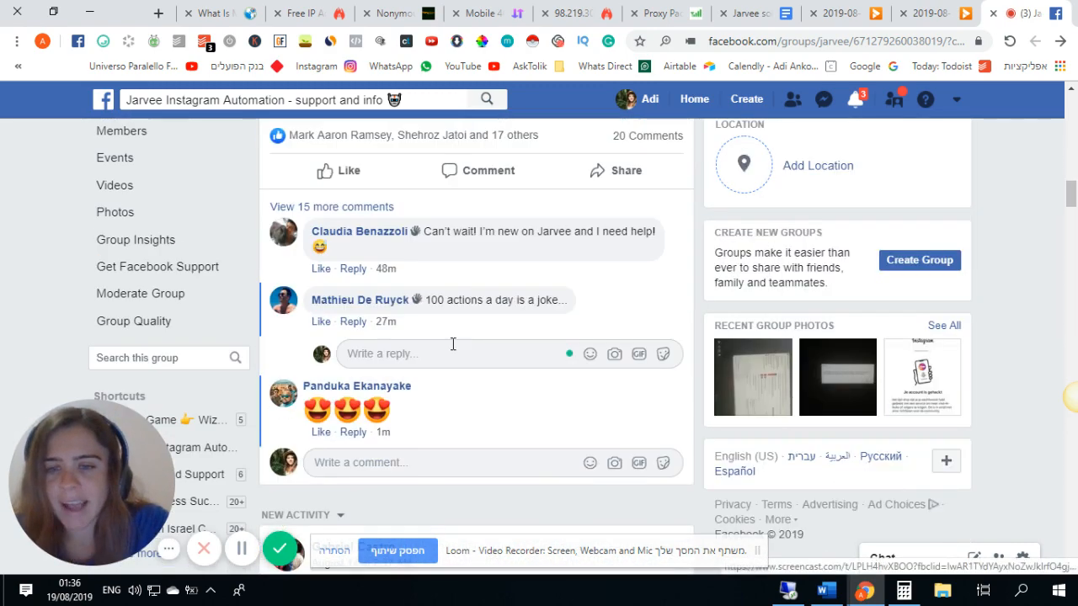
scroll(452, 343, "down", 4)
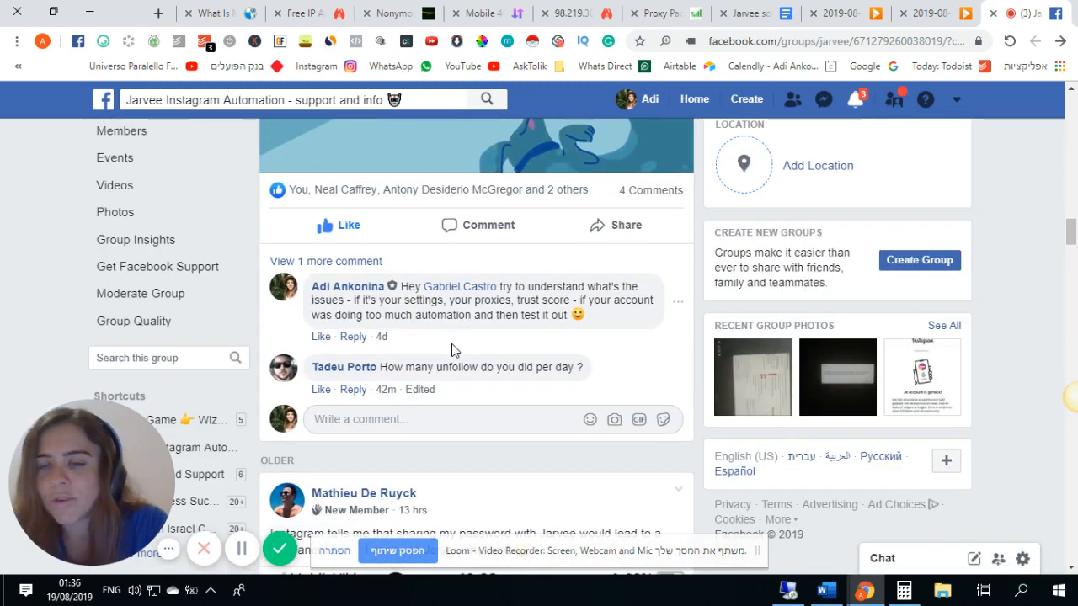
scroll(451, 344, "down", 4)
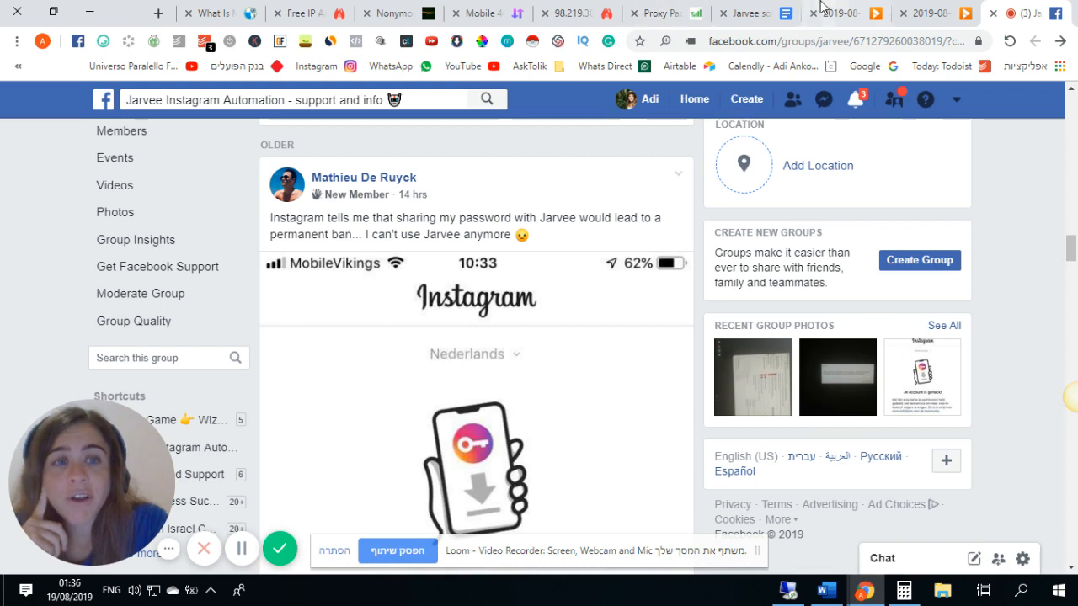
Return to the Google Docs outline, open the MP Social instagram-marketing link, and look through the forum's latest topics.
left_click(752, 13)
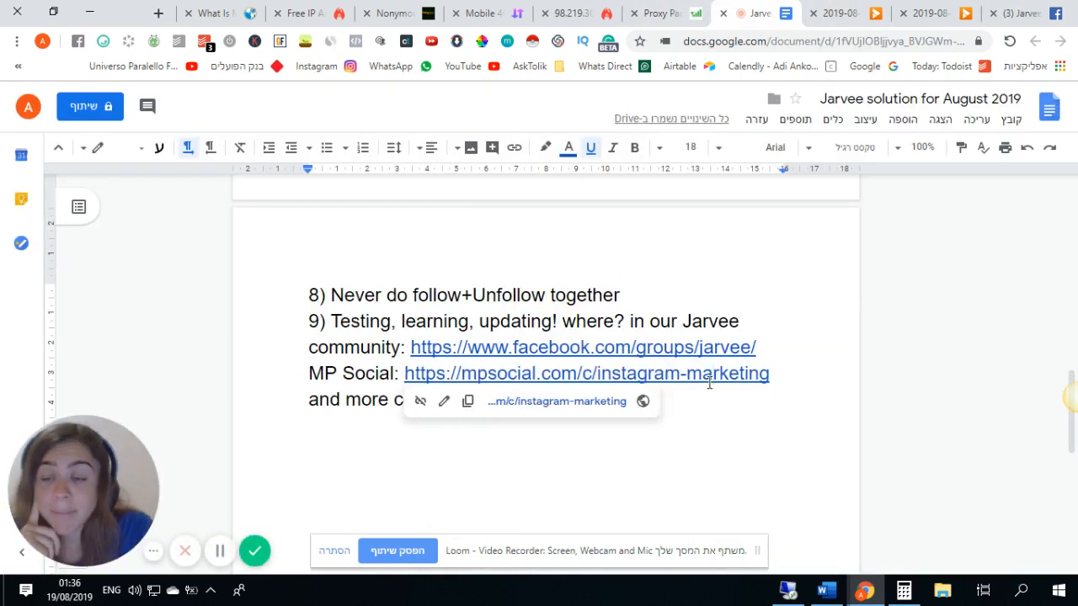
left_click(581, 402)
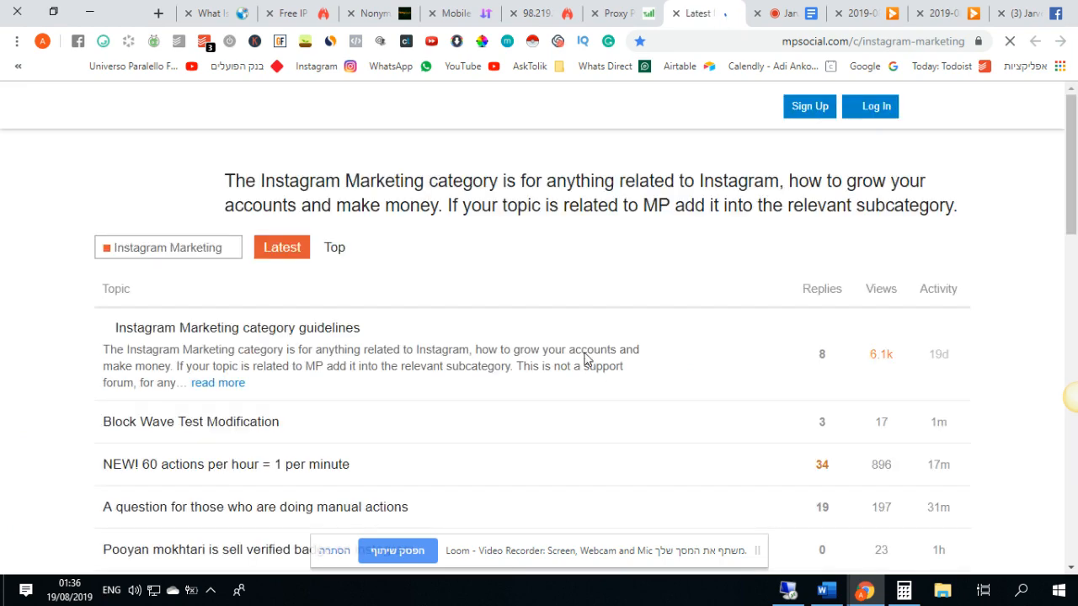
scroll(228, 416, "down", 1)
scroll(219, 395, "down", 2)
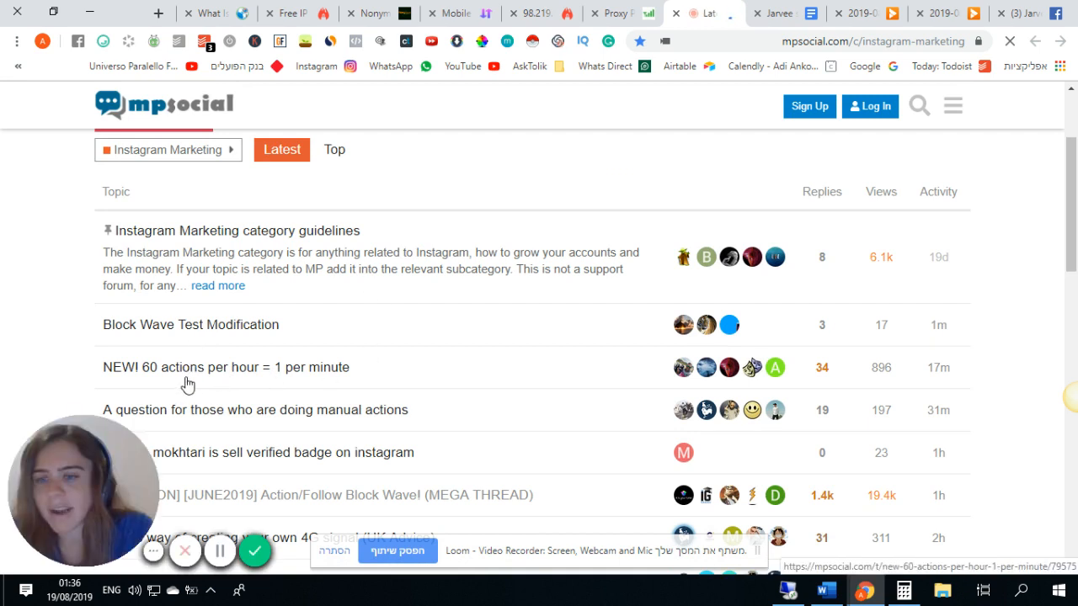
scroll(235, 379, "down", 2)
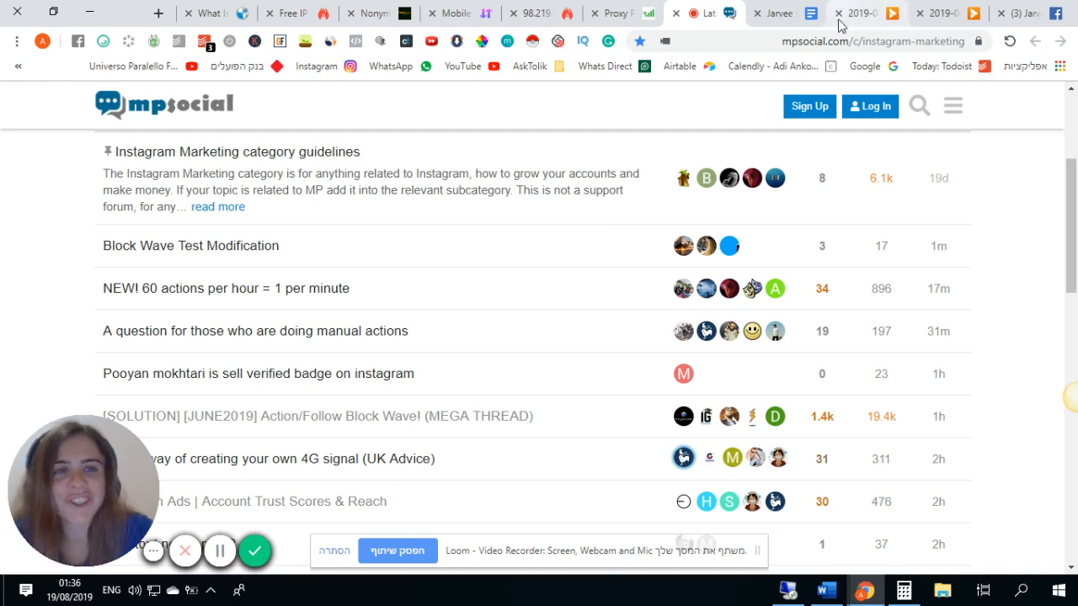
Return to the Jarvee Facebook group and expand the earlier comments on the post sharing 2019-08-18_2202.
left_click(783, 6)
left_click(1002, 8)
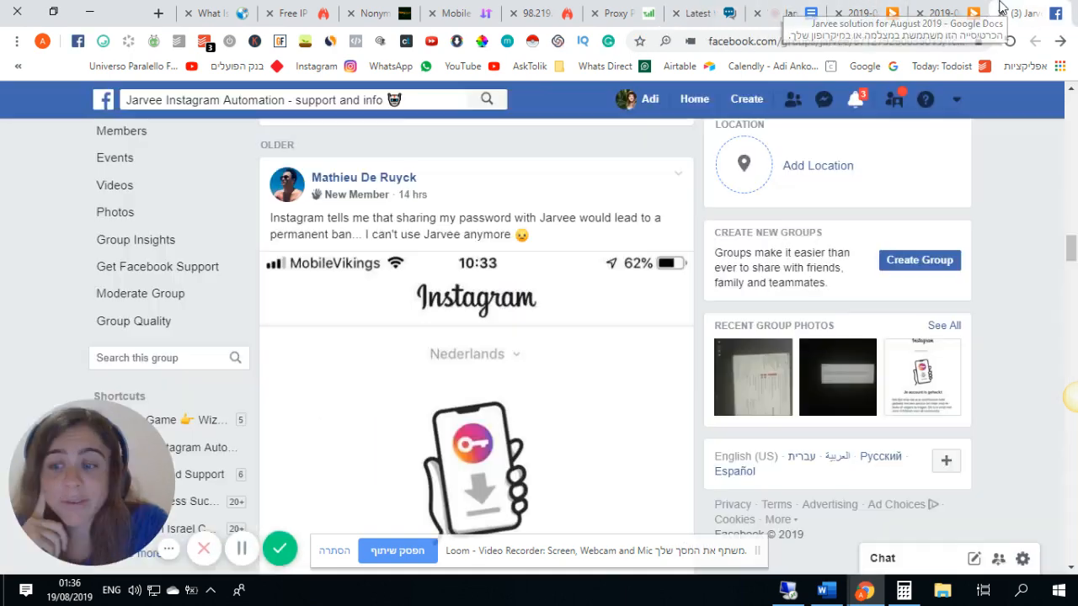
scroll(570, 332, "up", 15)
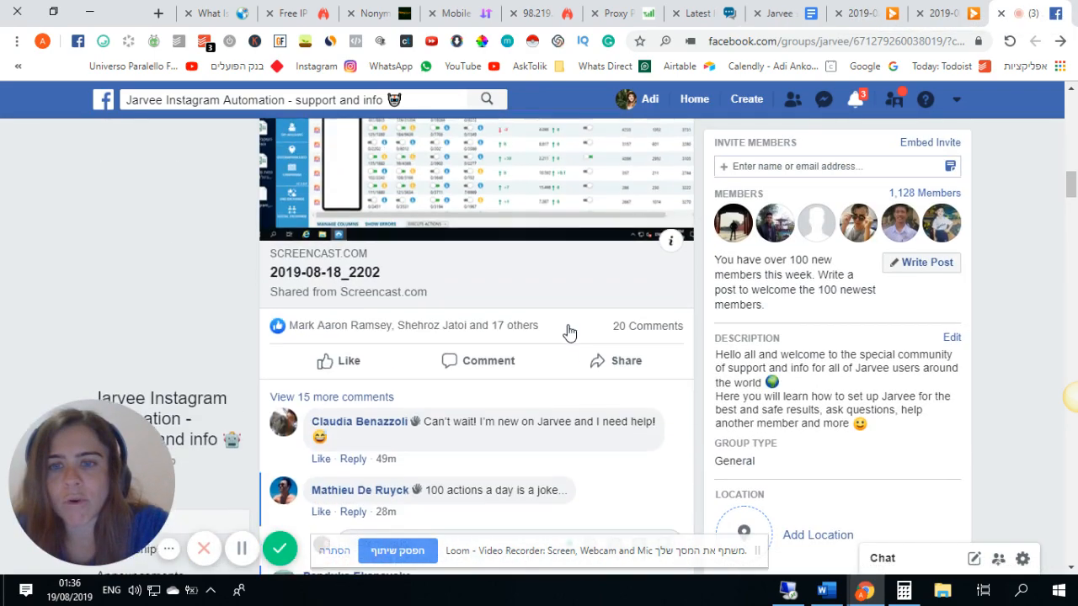
scroll(568, 333, "up", 3)
scroll(558, 338, "down", 2)
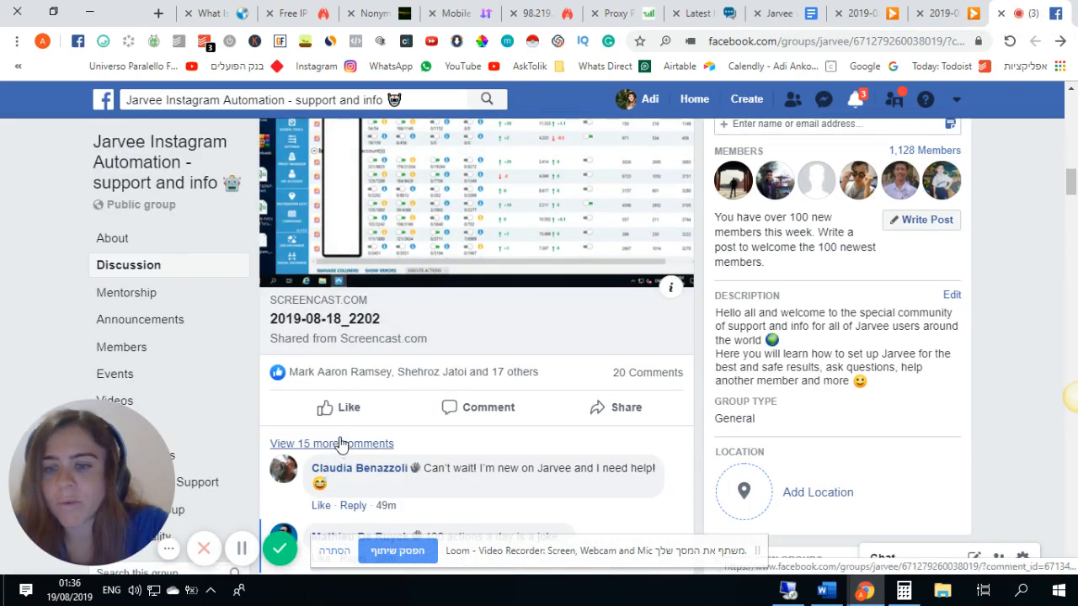
left_click(341, 444)
scroll(383, 334, "down", 3)
scroll(380, 331, "up", 2)
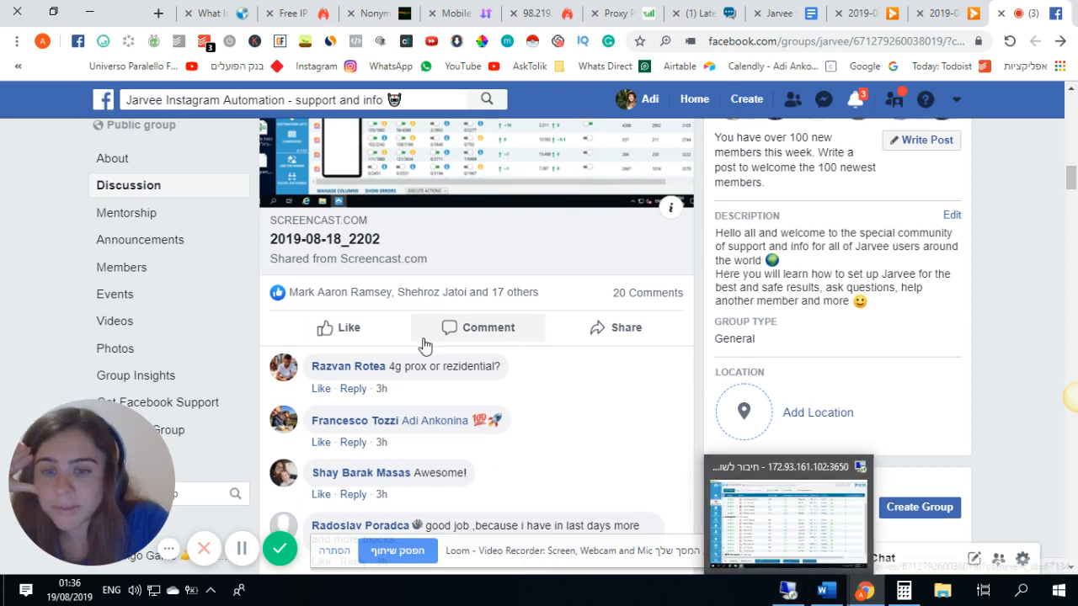
Read the members' questions under the post, including the ones on 4G proxies and the settings used.
scroll(406, 314, "down", 1)
scroll(408, 313, "down", 2)
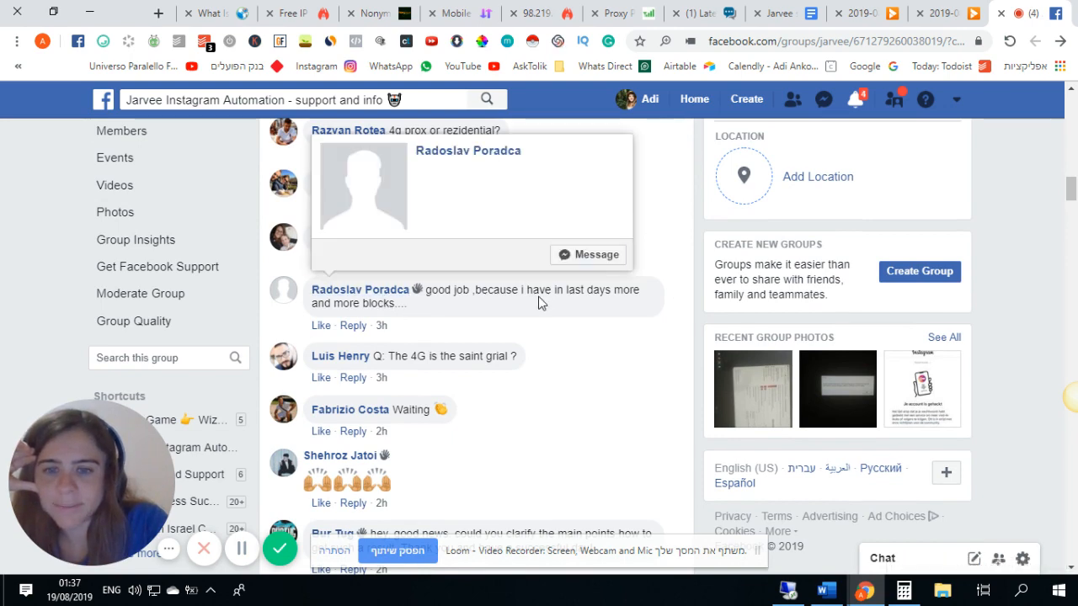
scroll(536, 301, "down", 1)
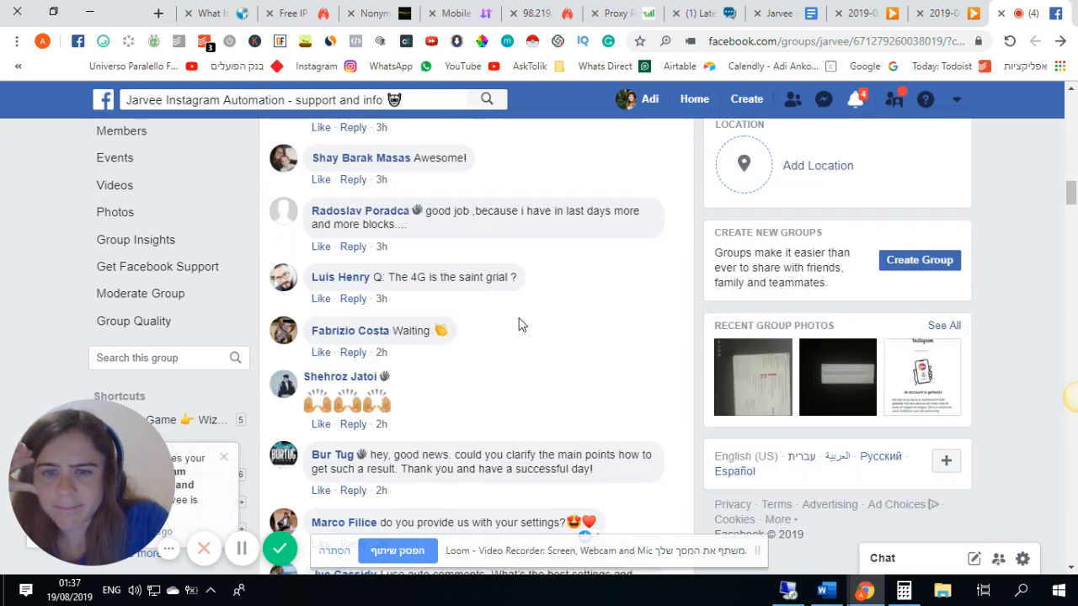
left_click_drag(456, 272, 484, 275)
double_click(499, 276)
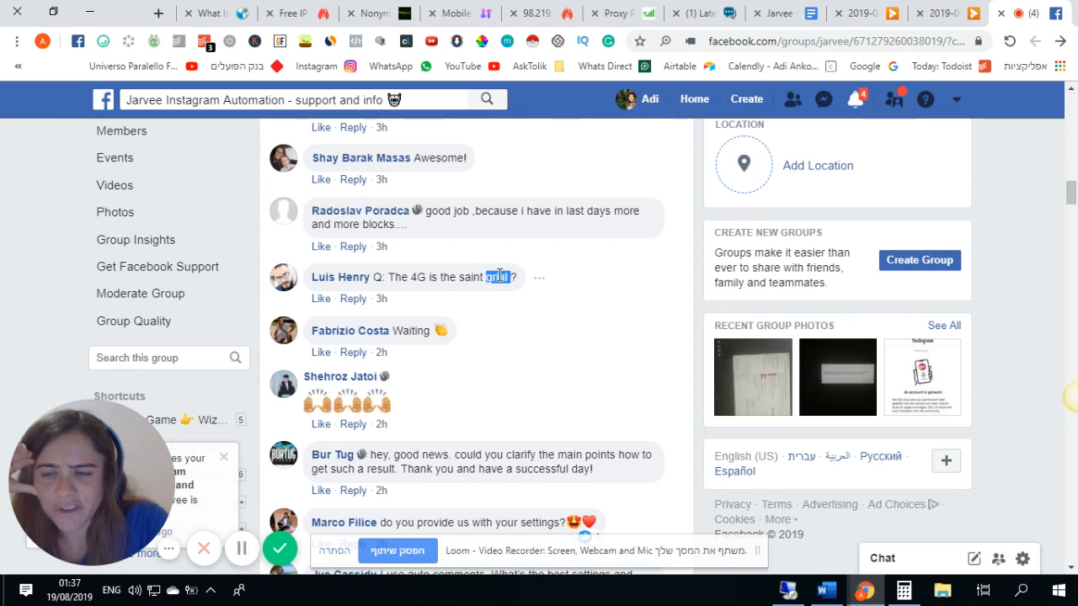
scroll(499, 276, "down", 3)
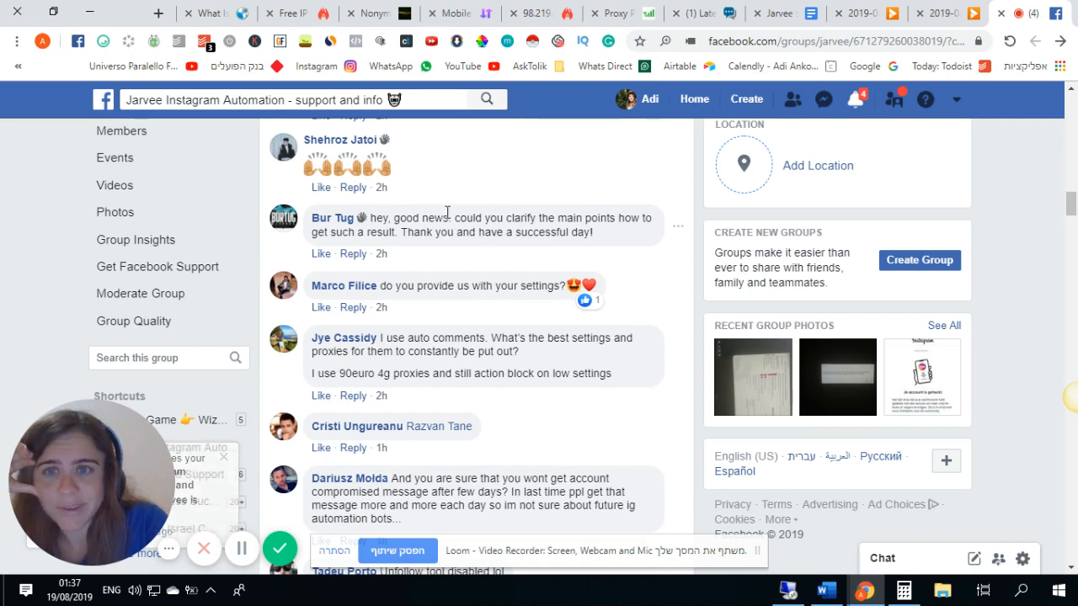
scroll(404, 235, "down", 1)
Open Instagram in a new browser tab.
left_click(221, 10)
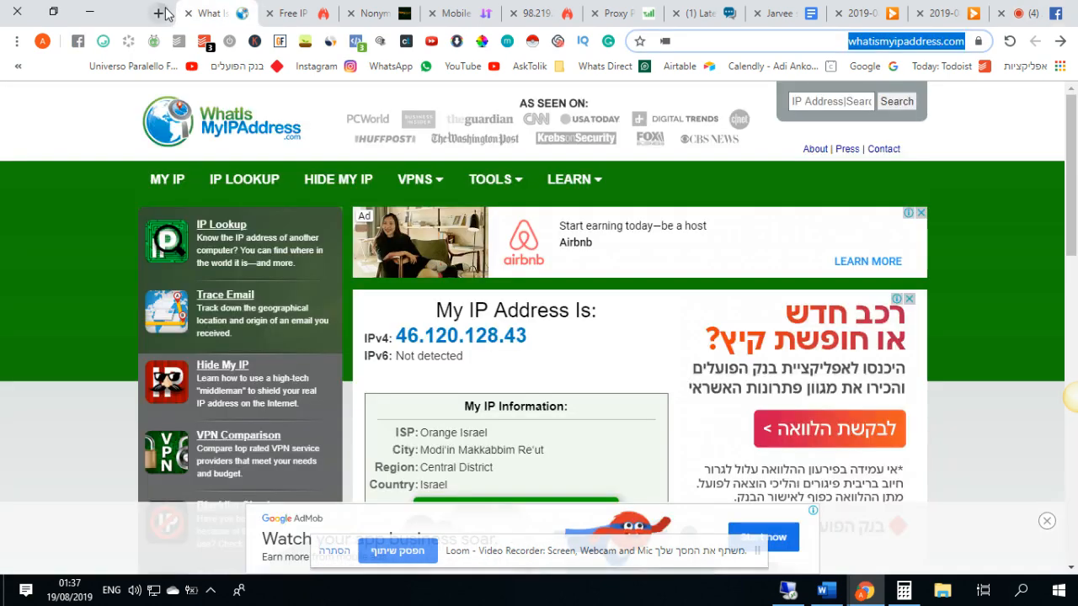
left_click(158, 13)
type("ins")
key("Return")
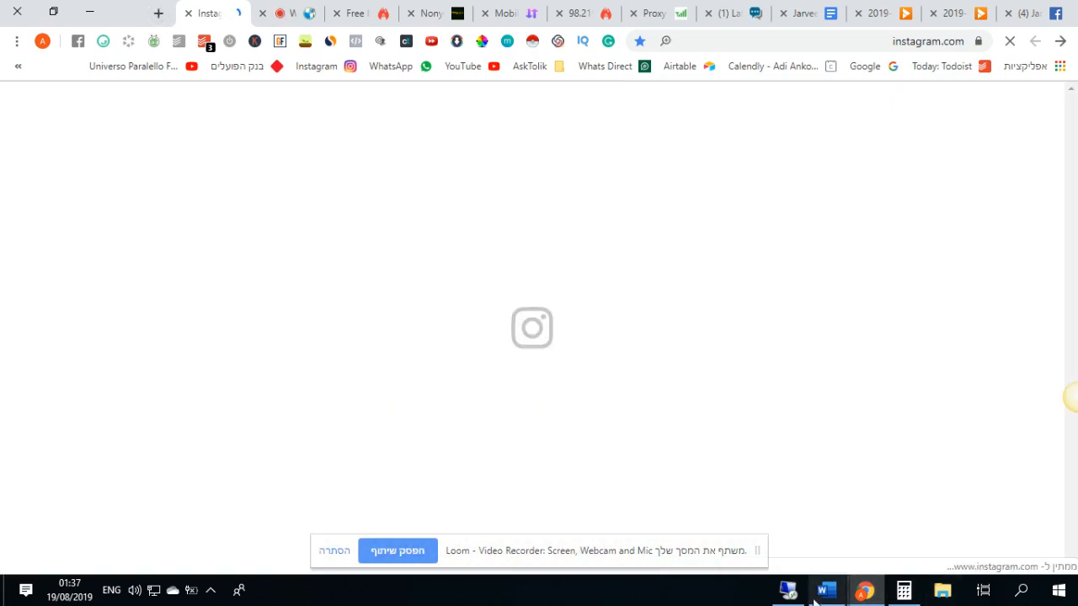
Switch to Jarvee's Social Profiles and view the daily statistics of the puppies Instagram account again.
left_click(788, 590)
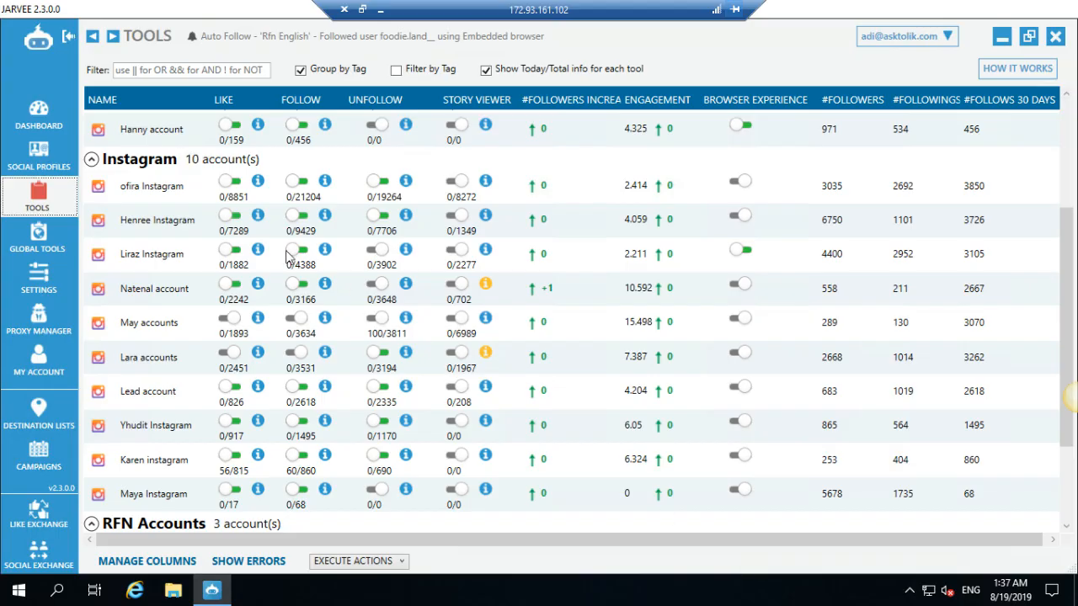
left_click(34, 159)
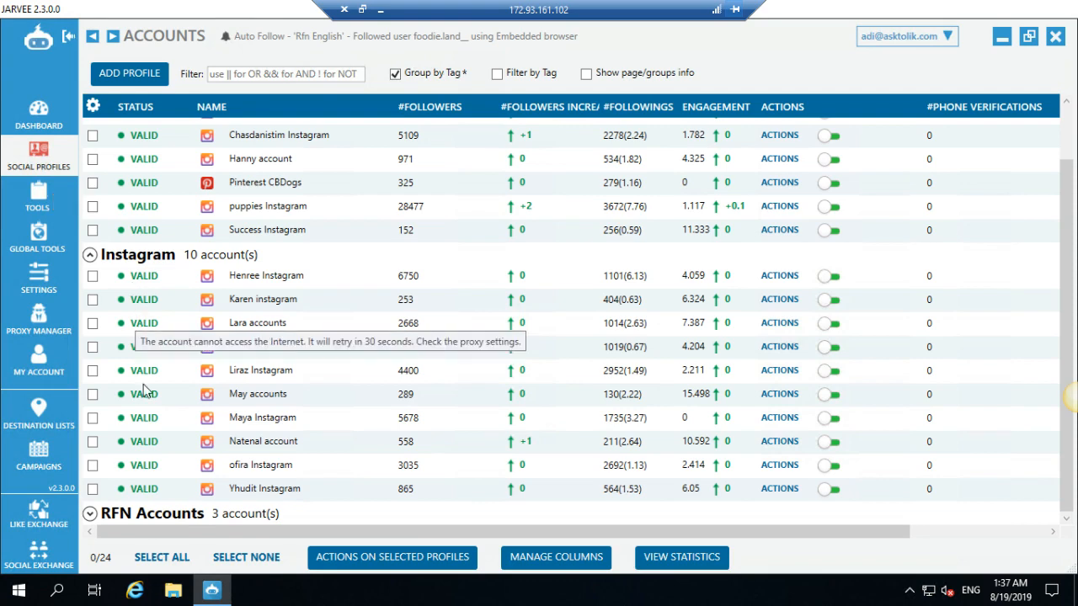
left_click(92, 206)
left_click(650, 561)
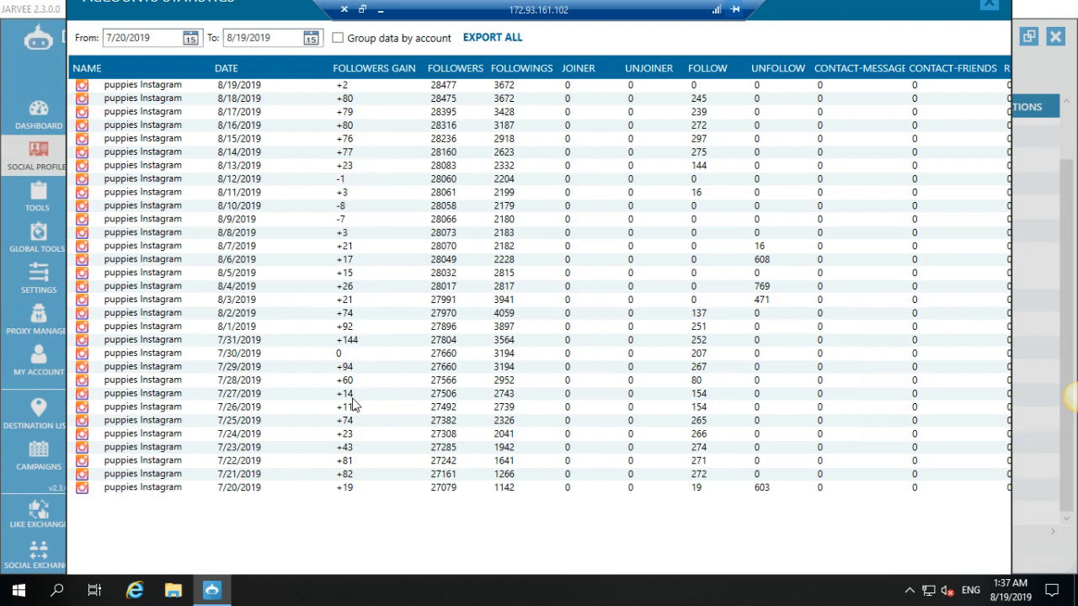
left_click(989, 5)
Switch back to Instagram, search for puppieswish, open that profile, and look through its posts.
left_click(380, 11)
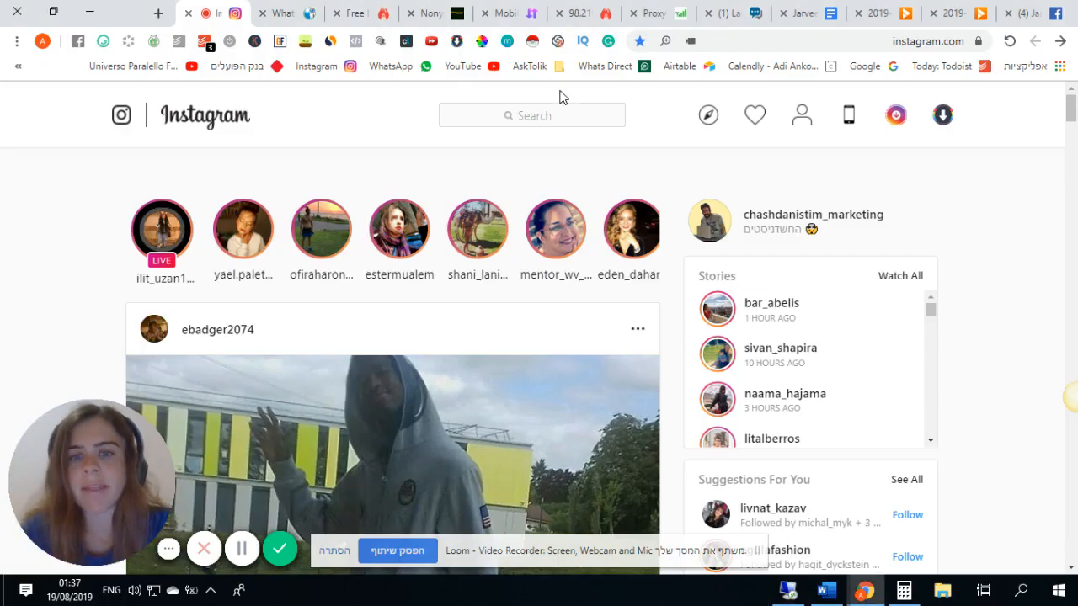
left_click(590, 125)
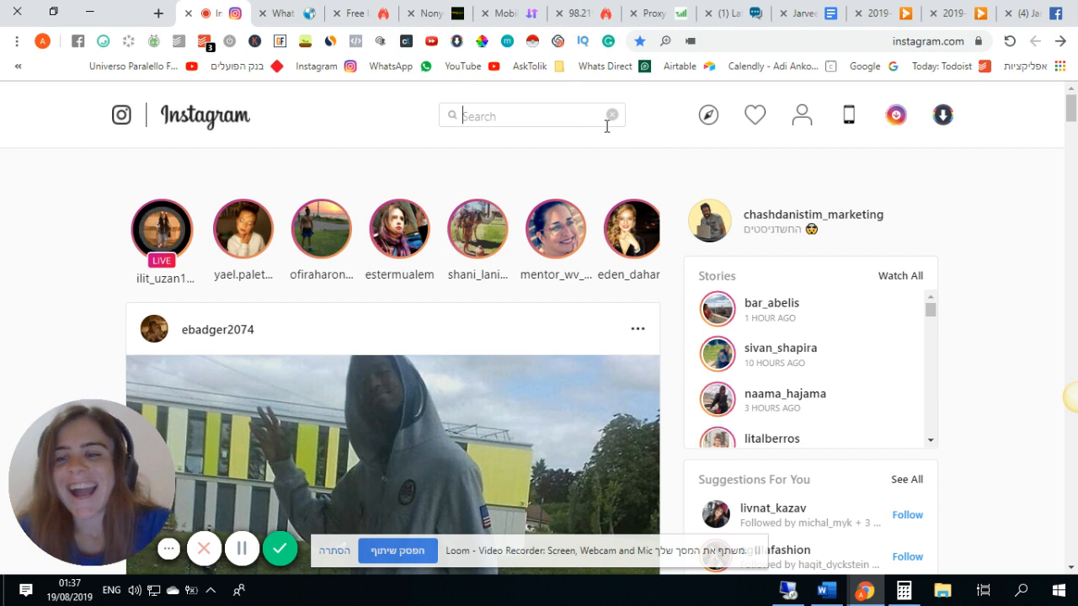
type("puppieswish")
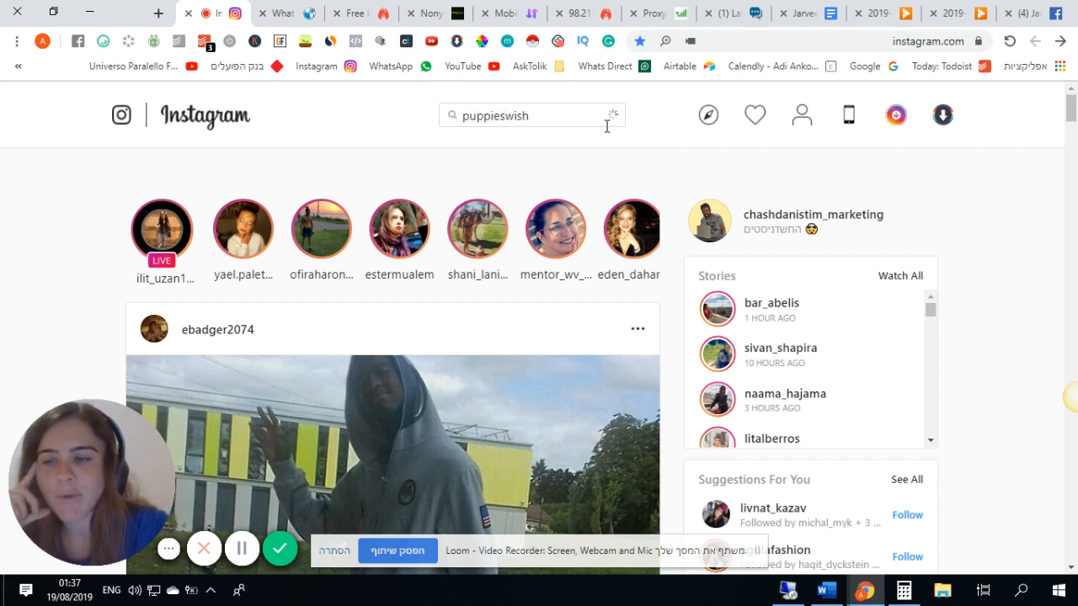
left_click(564, 174)
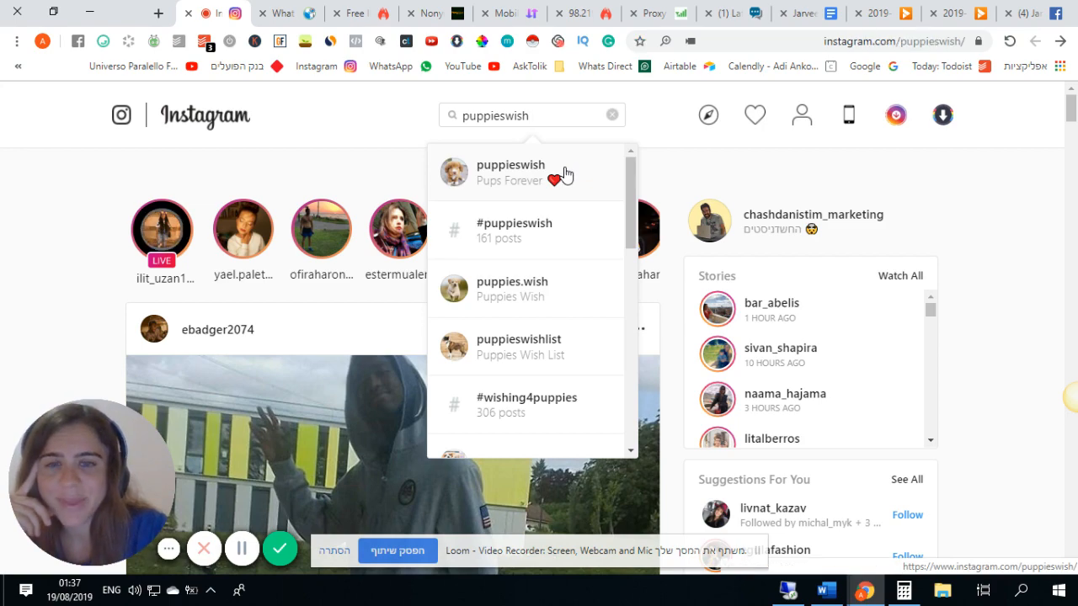
scroll(522, 243, "down", 3)
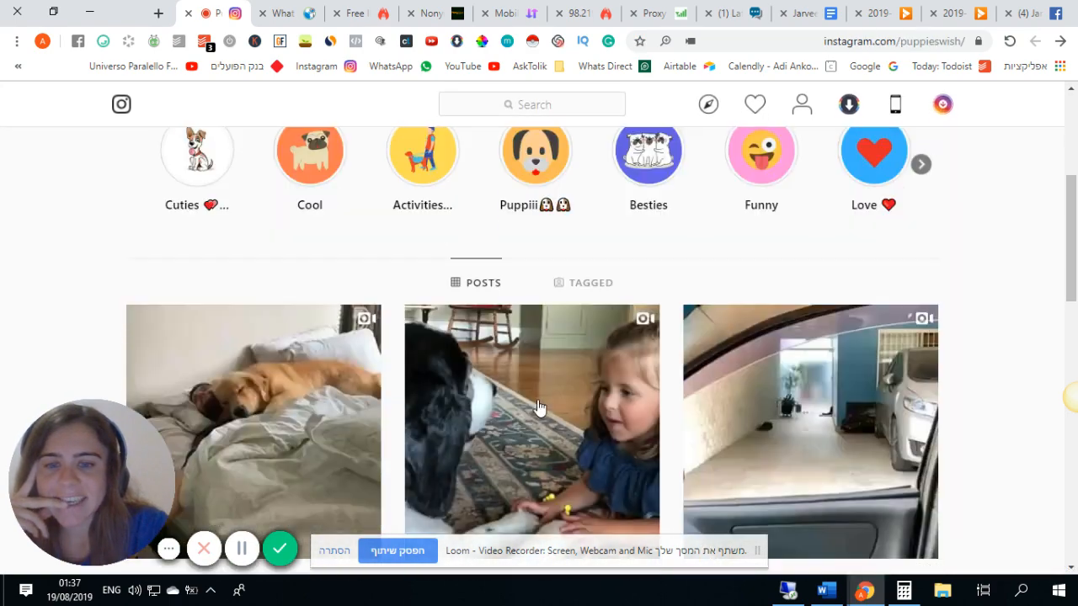
scroll(252, 362, "down", 2)
scroll(709, 294, "down", 3)
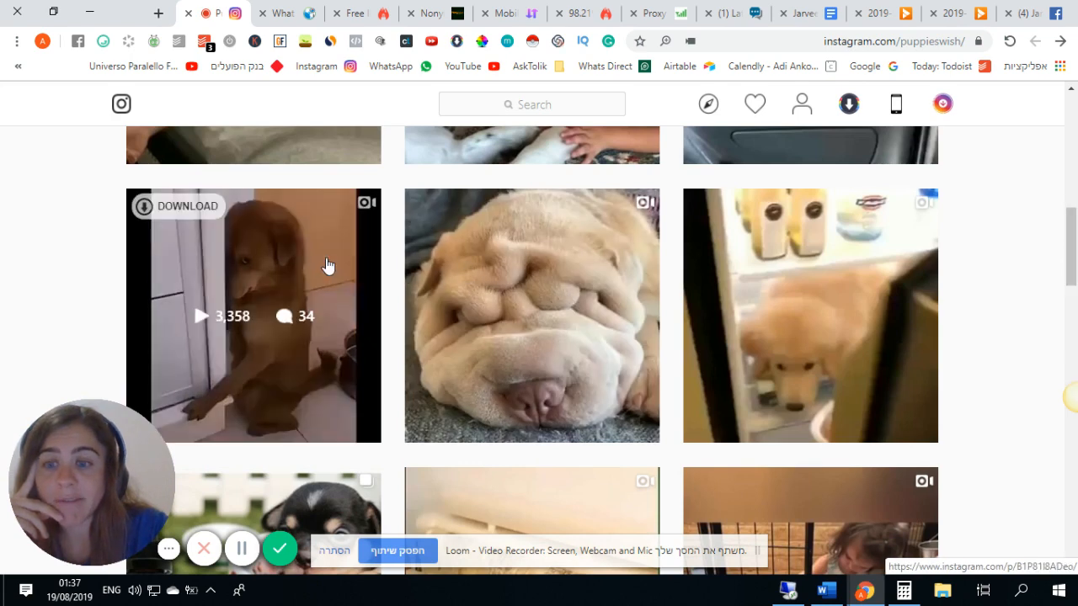
View the puppieswish video of the brown dog at the door, read its hashtags and comments, and return to the profile header.
left_click(326, 265)
scroll(798, 301, "down", 3)
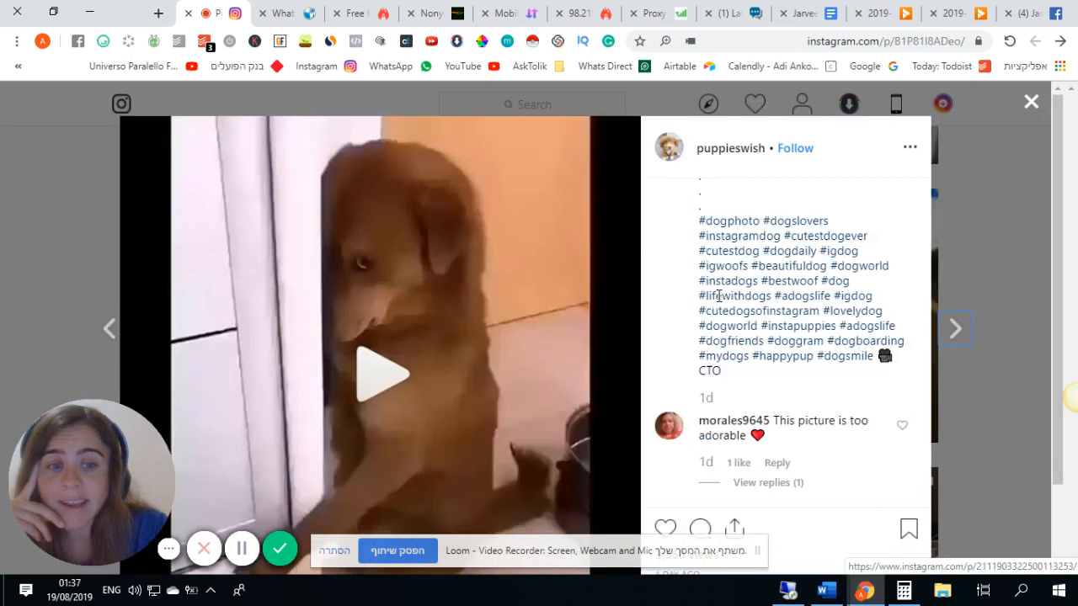
scroll(798, 301, "down", 5)
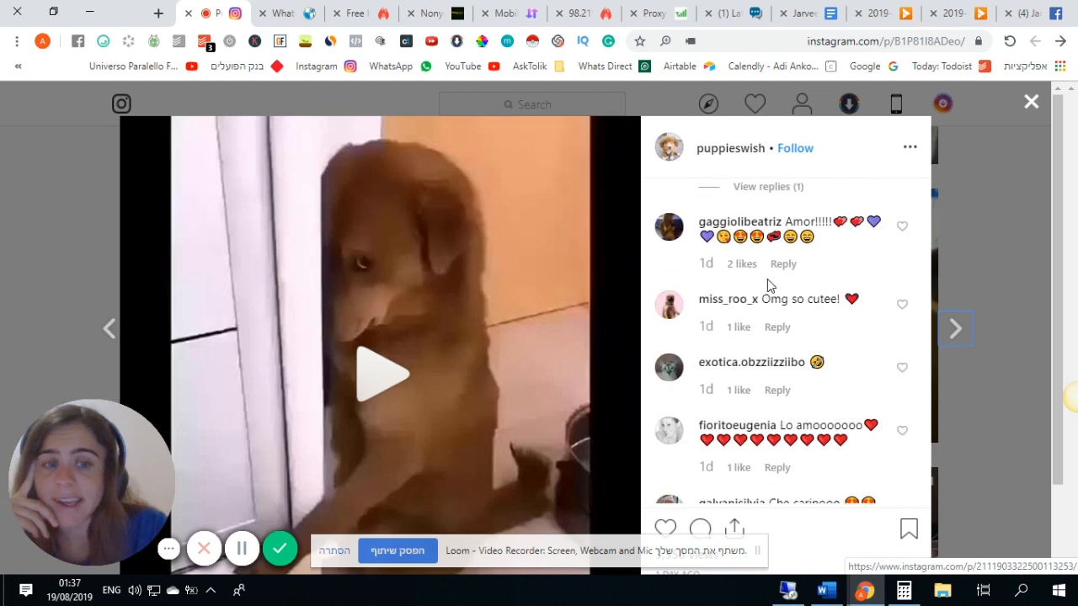
scroll(837, 298, "down", 5)
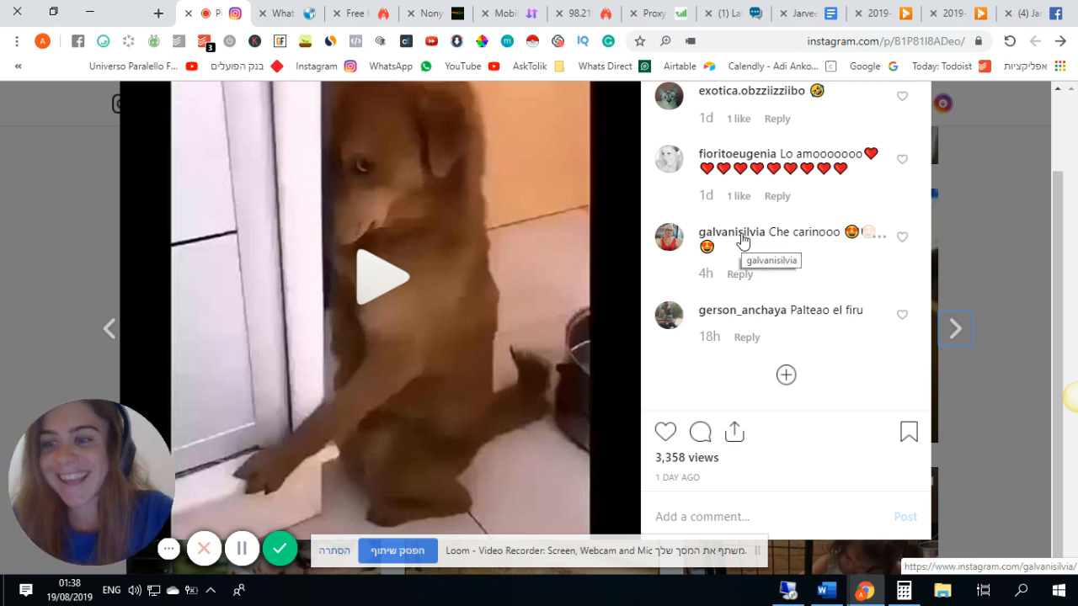
left_click(988, 178)
scroll(488, 174, "up", 3)
scroll(592, 303, "down", 1)
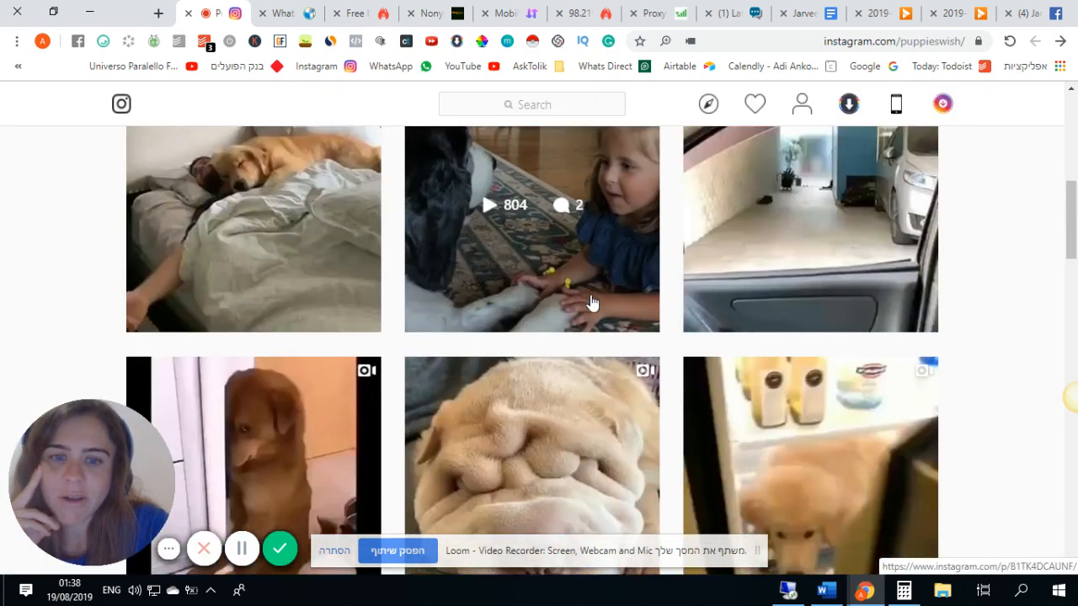
scroll(851, 272, "down", 3)
scroll(865, 268, "up", 9)
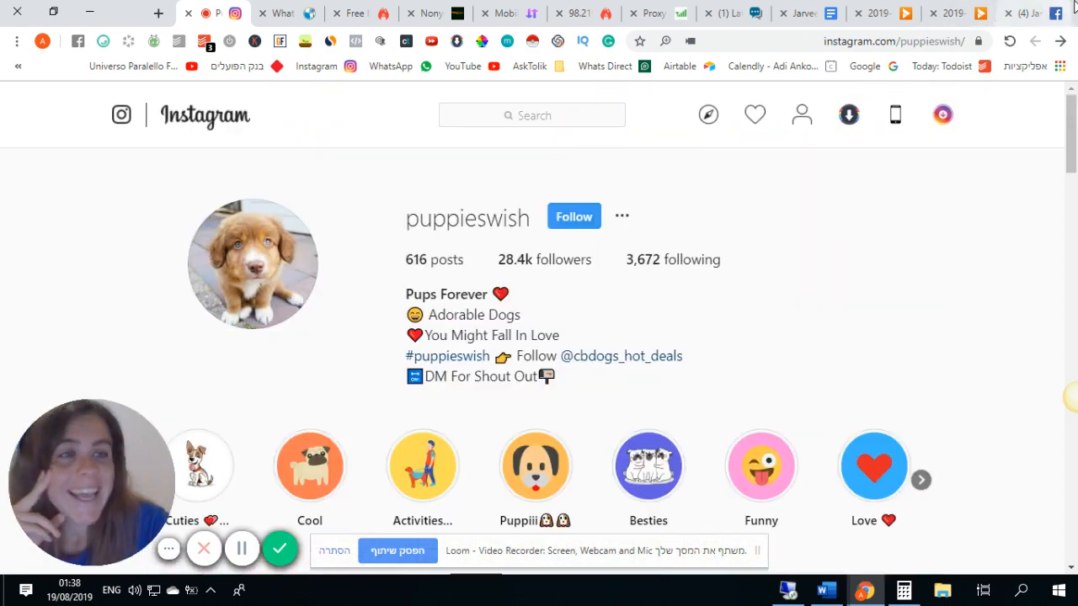
Switch to the Jarvee Facebook group and read the members' comment about account compromised messages.
left_click(1028, 13)
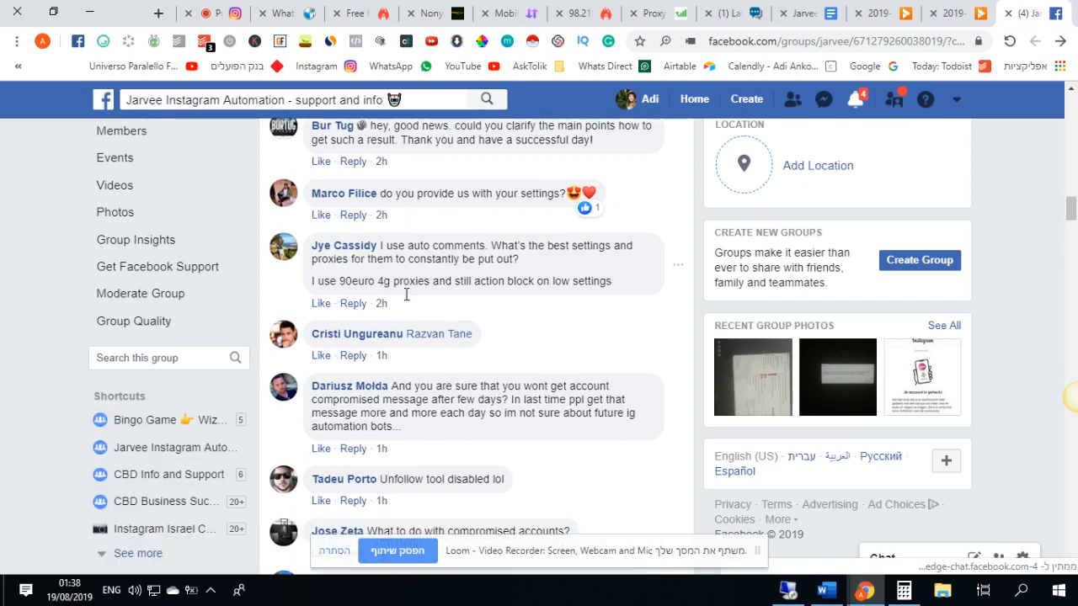
scroll(406, 295, "down", 2)
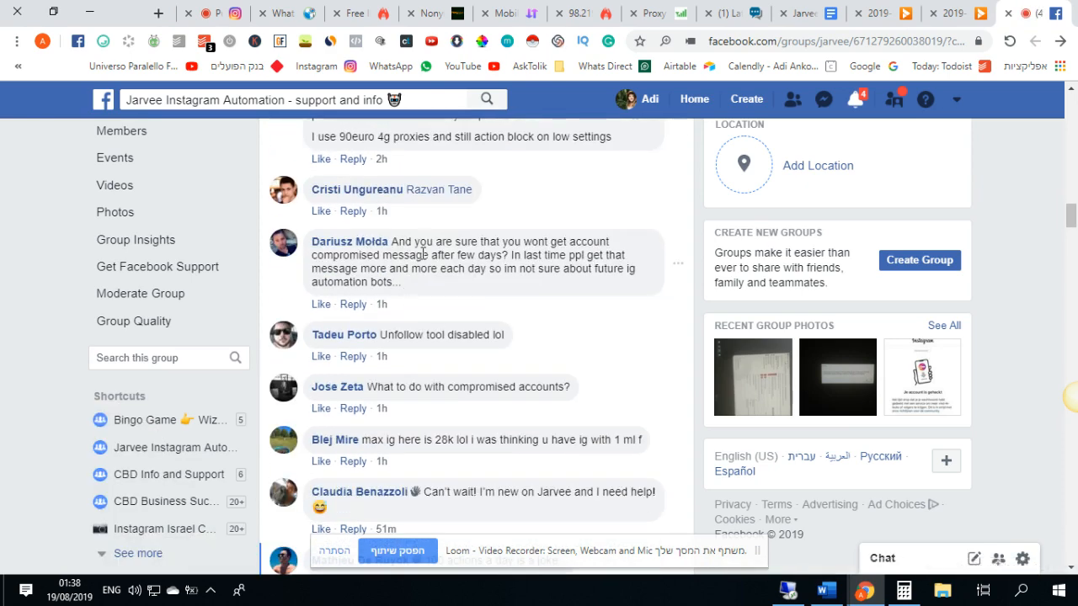
left_click_drag(462, 241, 459, 254)
left_click(468, 253)
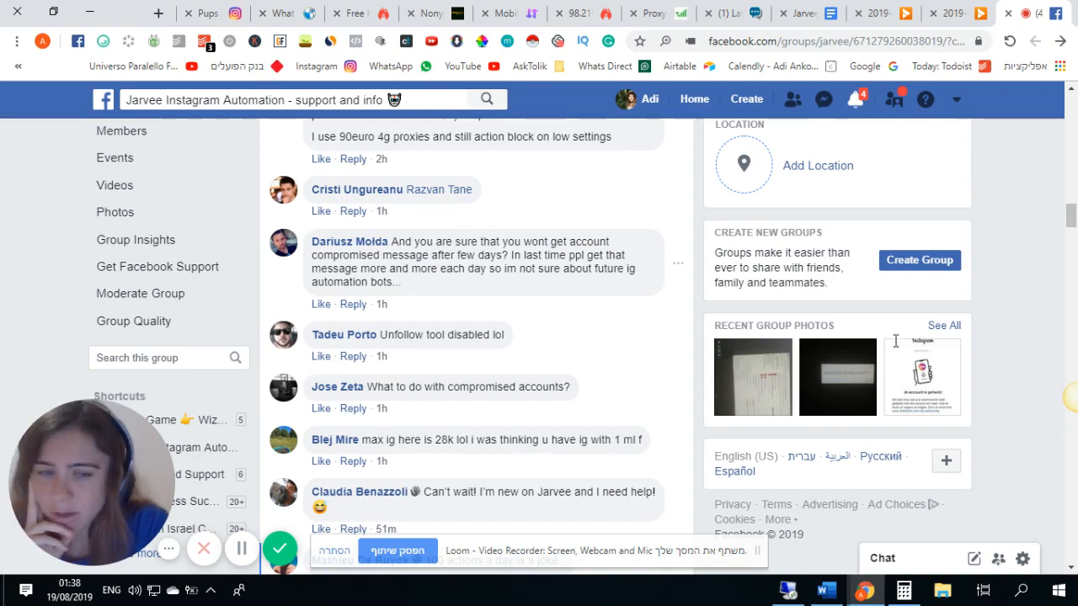
Switch to Jarvee's Social Profiles and stop the puppies Instagram account.
key("alt+Tab")
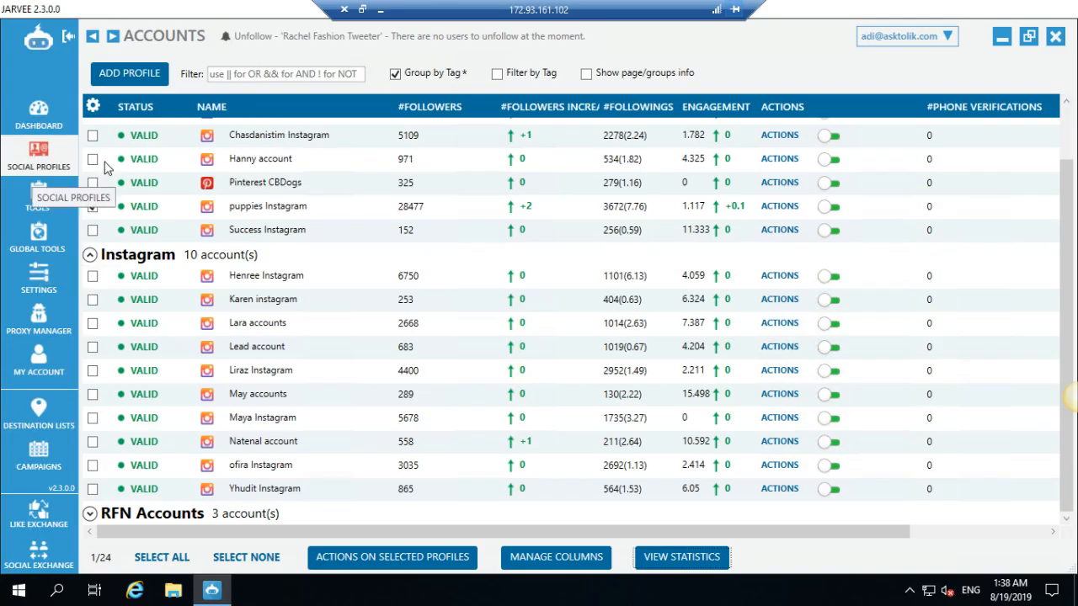
scroll(114, 177, "up", 3)
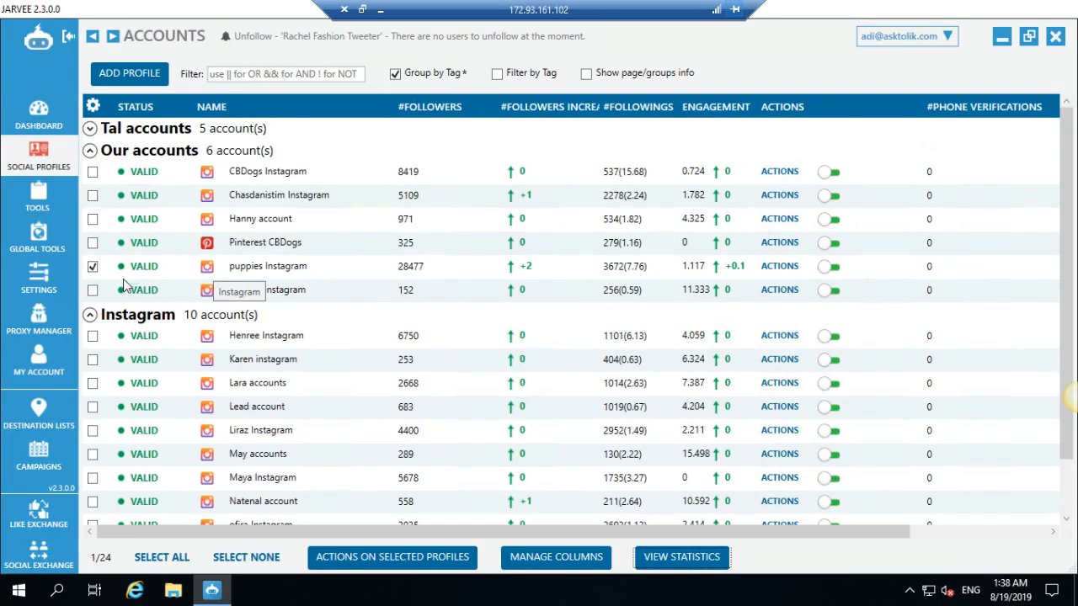
left_click(826, 268)
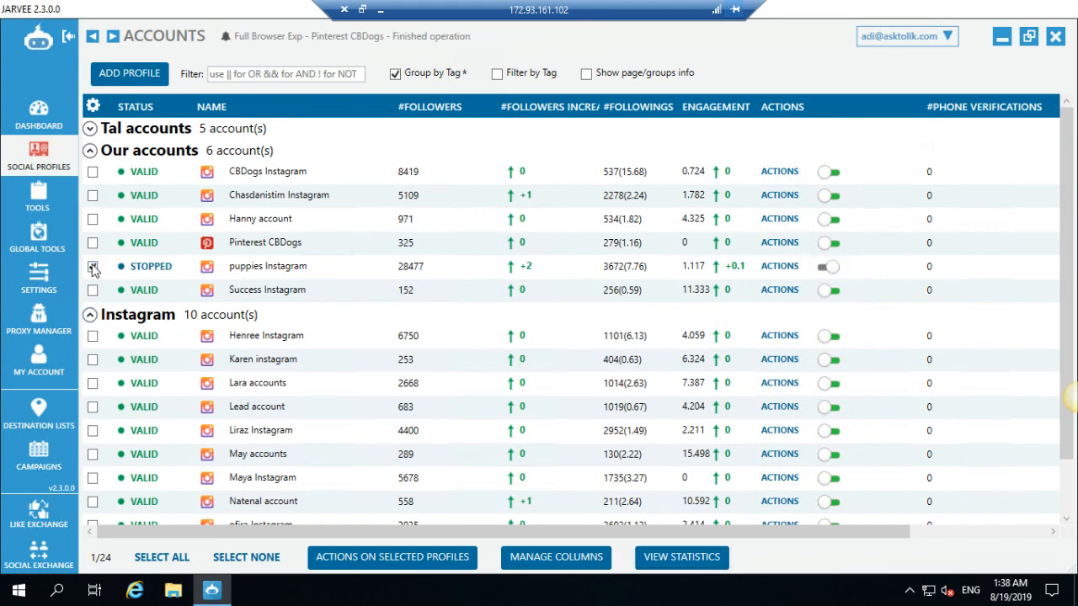
Examine the bulk actions for the selected puppies account, including Restore 'Compromised Account' using the embedded browser, and close them without running any.
left_click(441, 558)
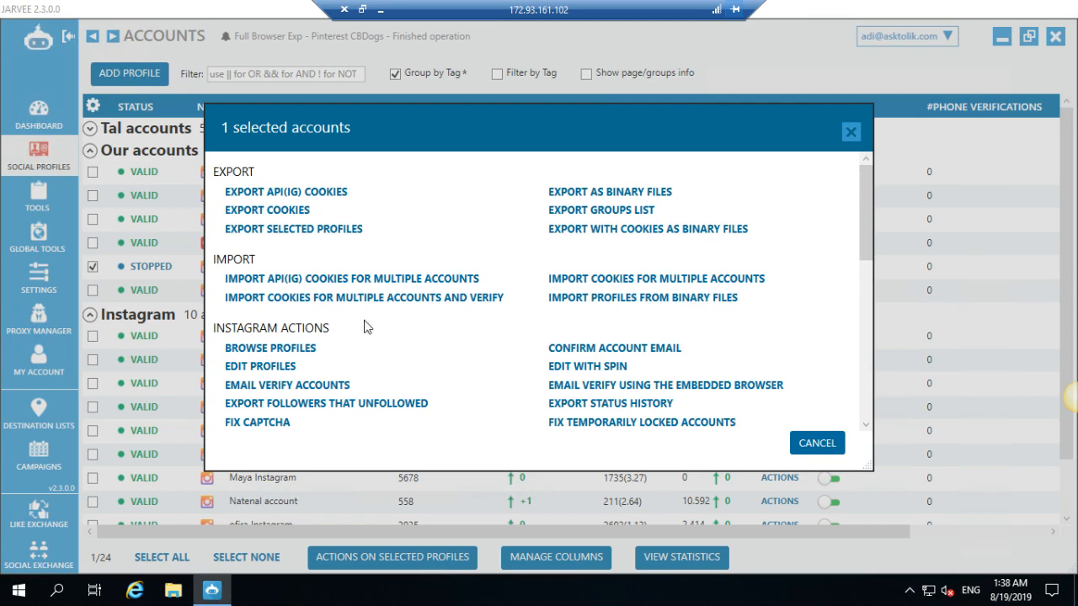
scroll(340, 279, "down", 2)
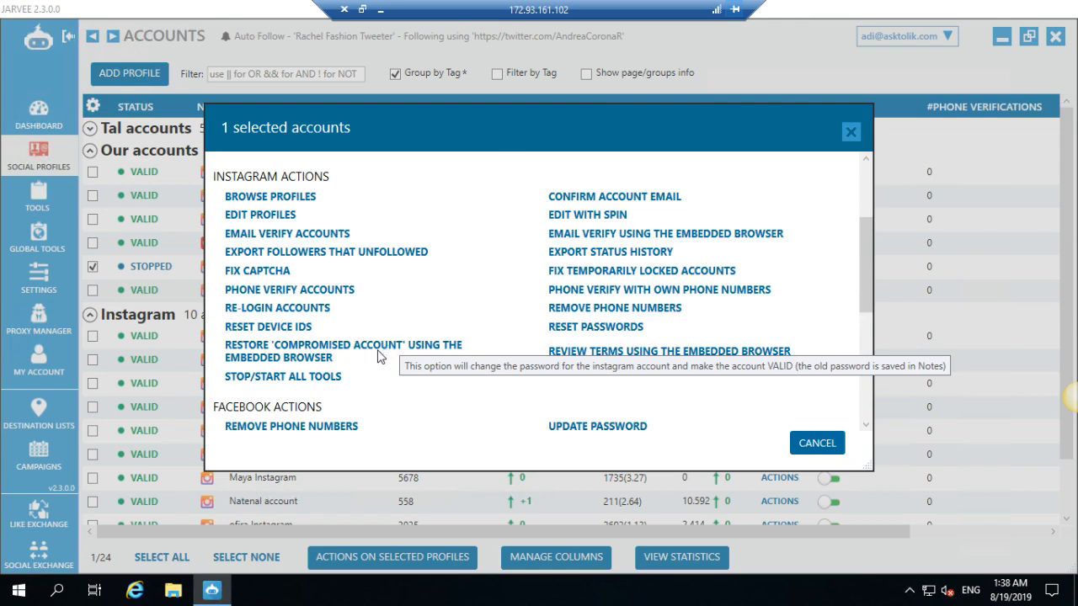
left_click(814, 443)
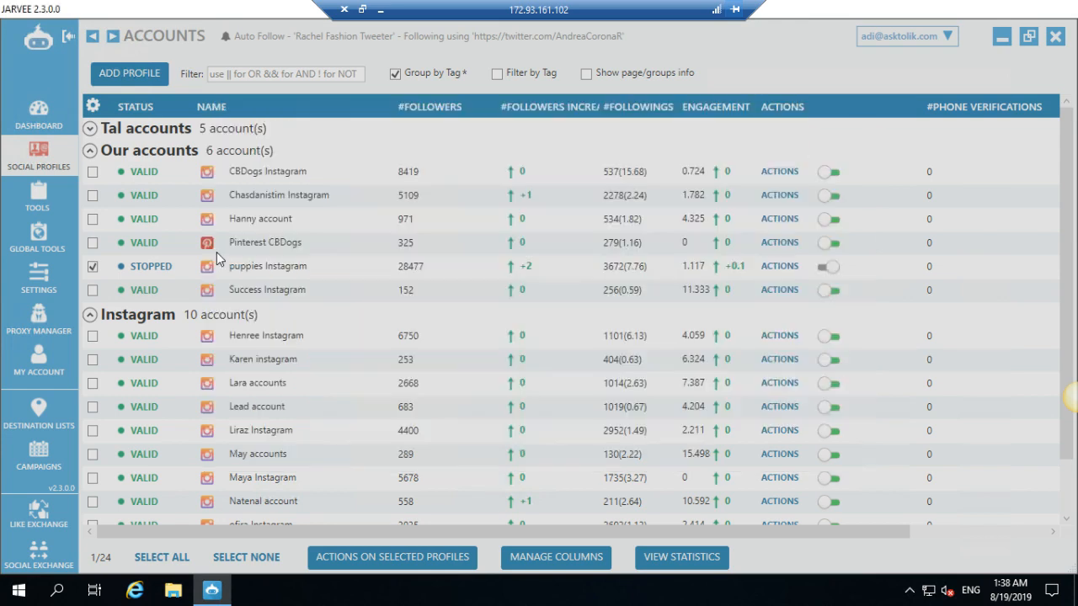
View the Notes of the puppies Instagram profile, and go to the Tools overview of all accounts.
double_click(278, 266)
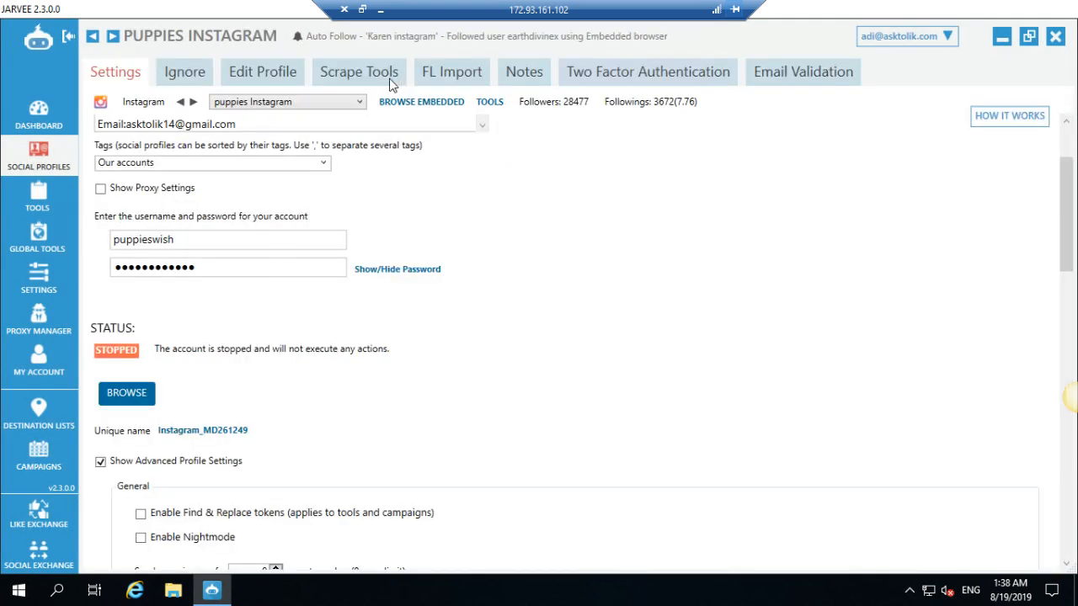
left_click(511, 75)
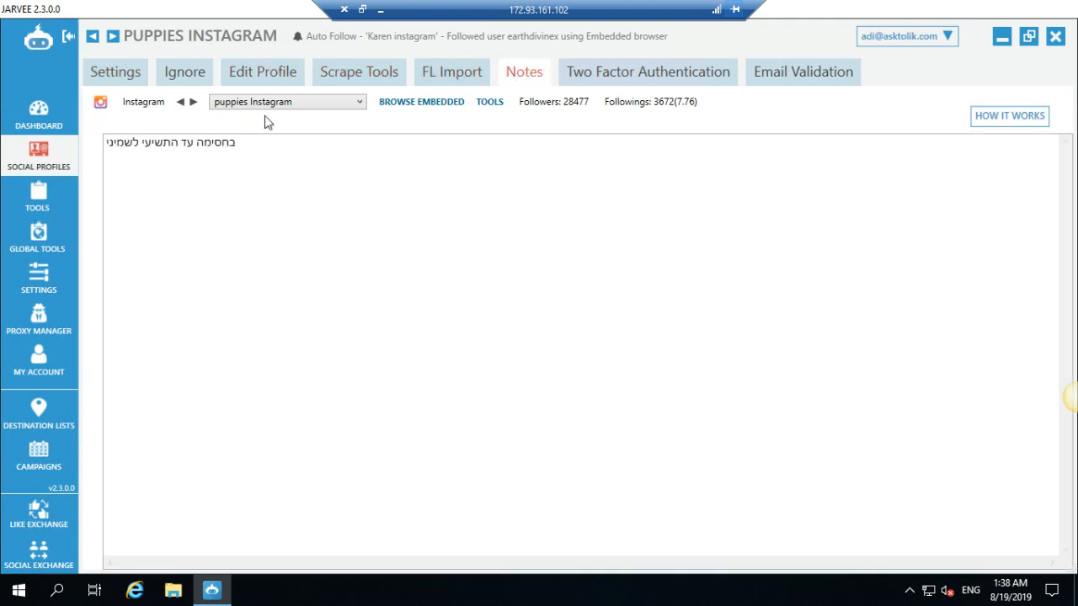
left_click(37, 198)
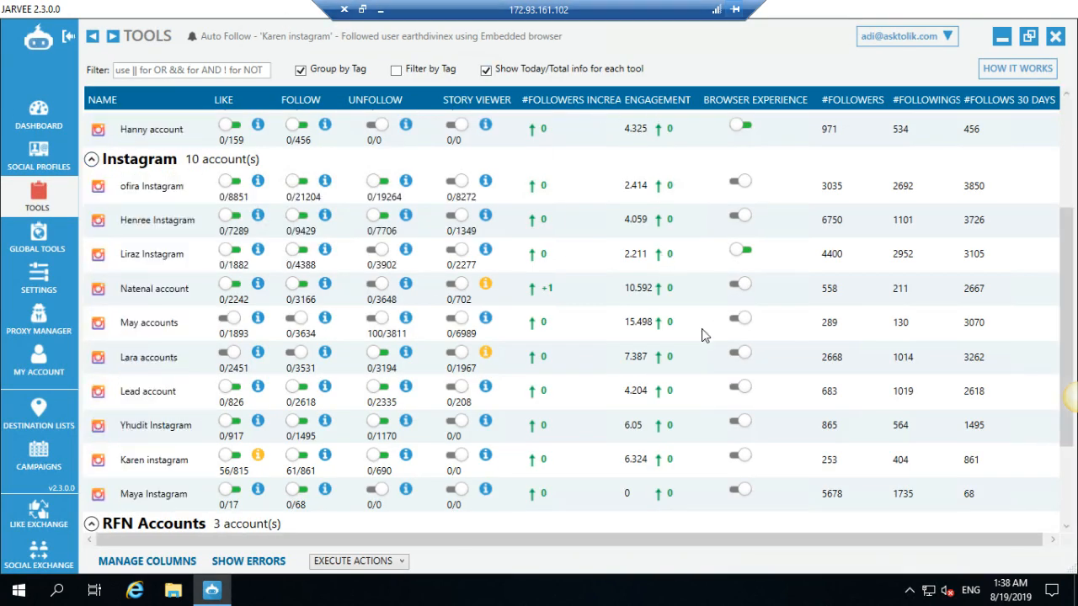
Return to the Facebook group and read the comments on the unfollow tool, compromised accounts, 28k followers and 100 actions a day.
left_click(379, 10)
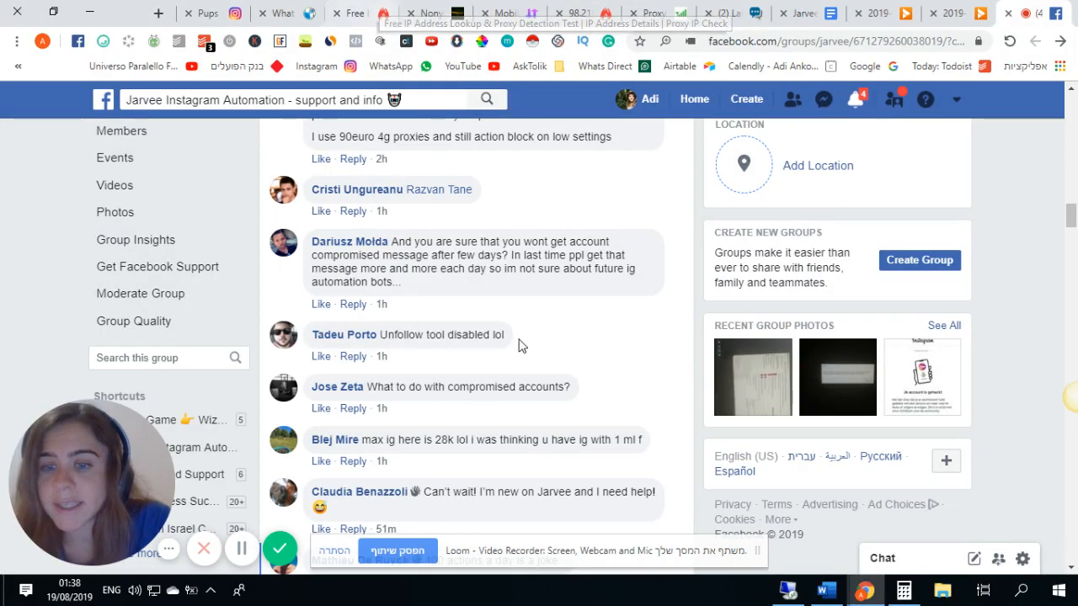
scroll(514, 341, "down", 1)
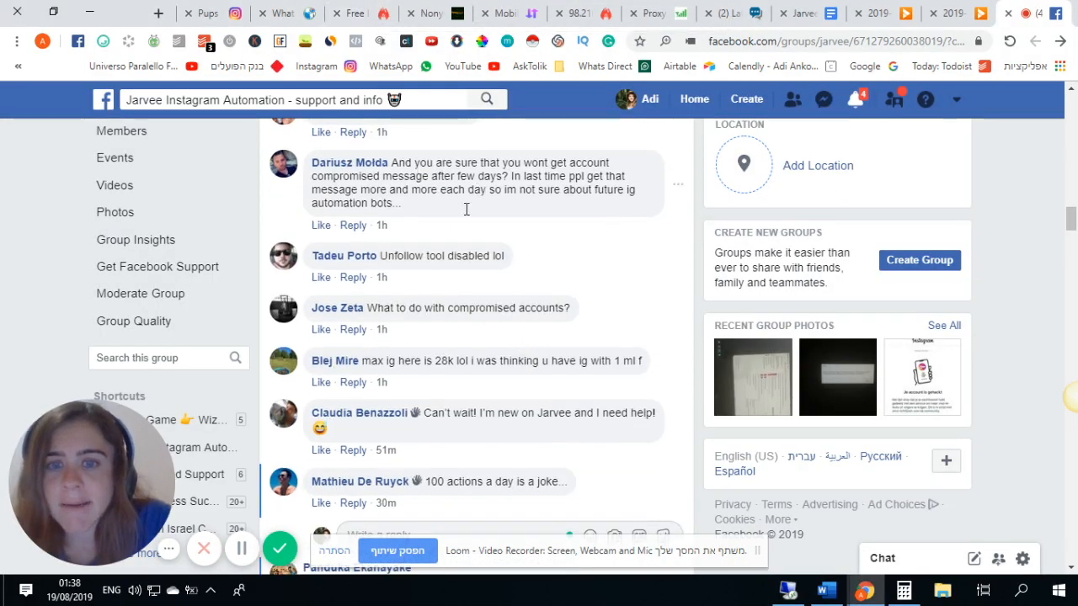
left_click_drag(416, 251, 495, 255)
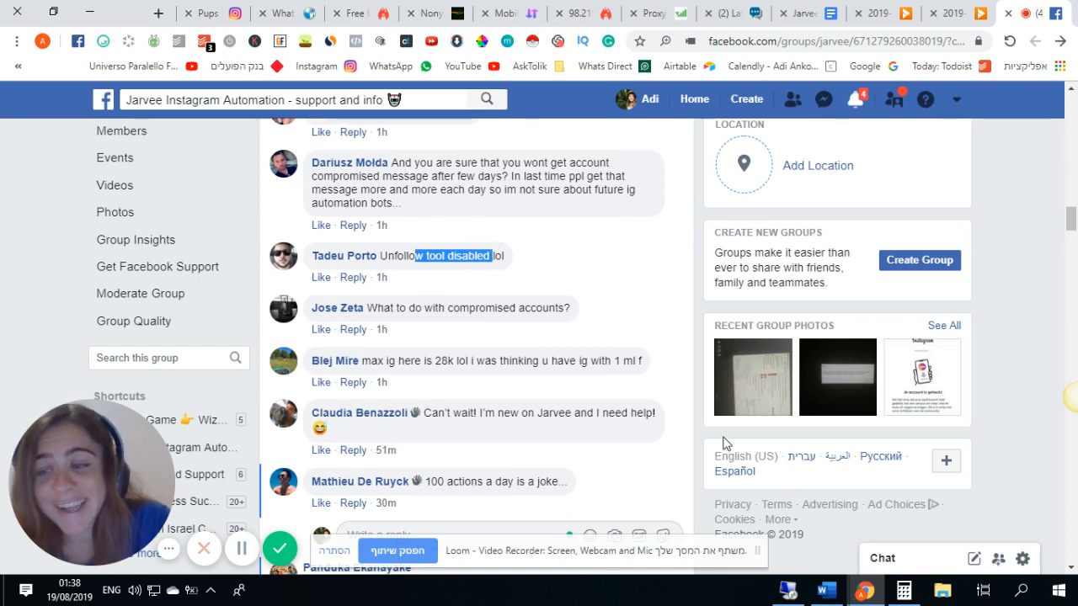
left_click_drag(453, 308, 468, 307)
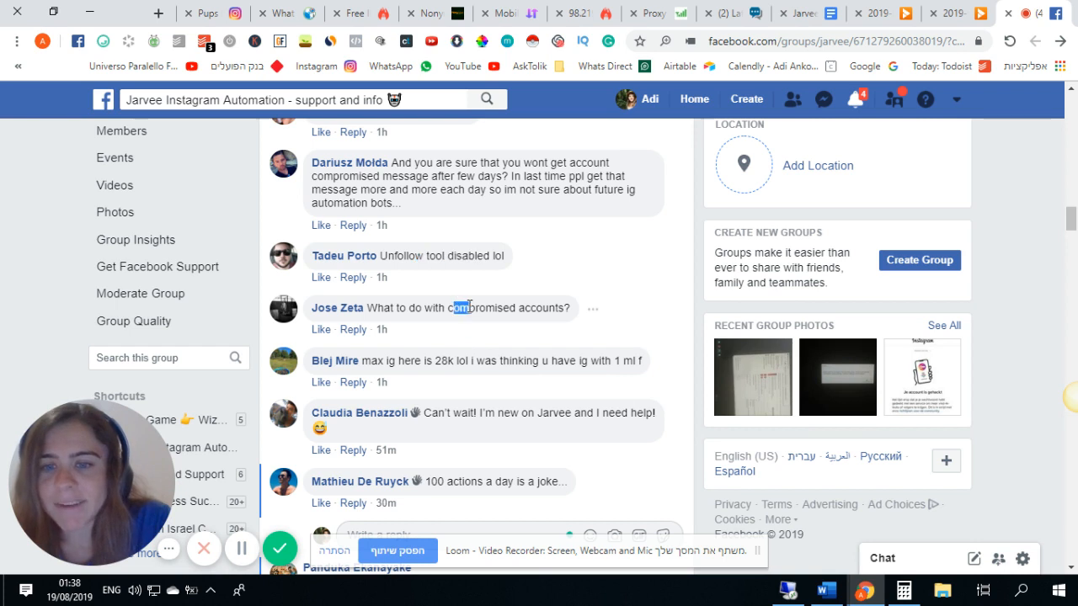
scroll(469, 308, "down", 1)
left_click_drag(414, 282, 455, 281)
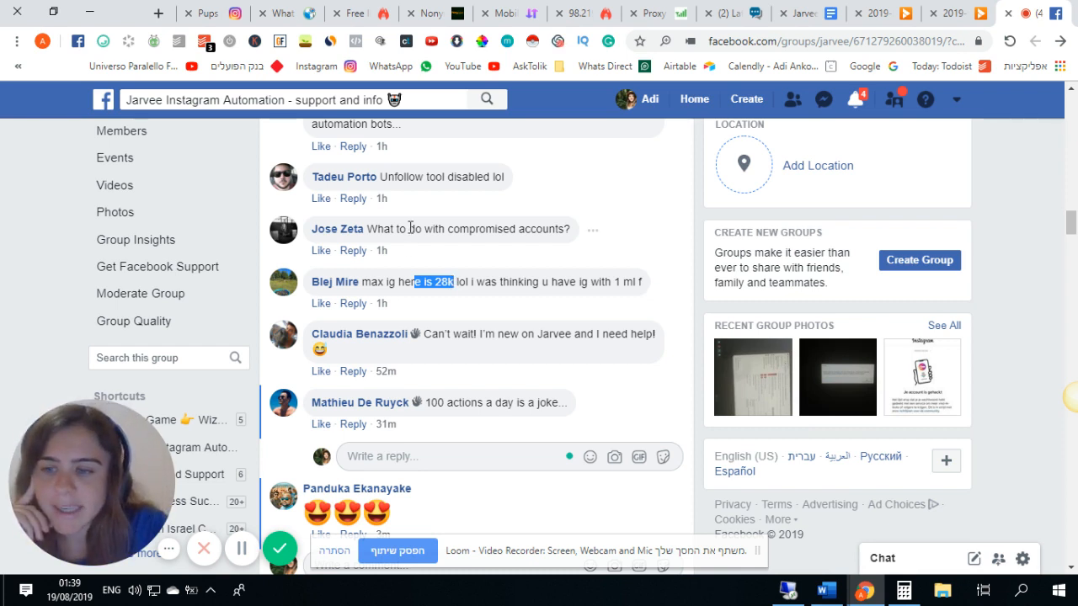
scroll(417, 317, "down", 2)
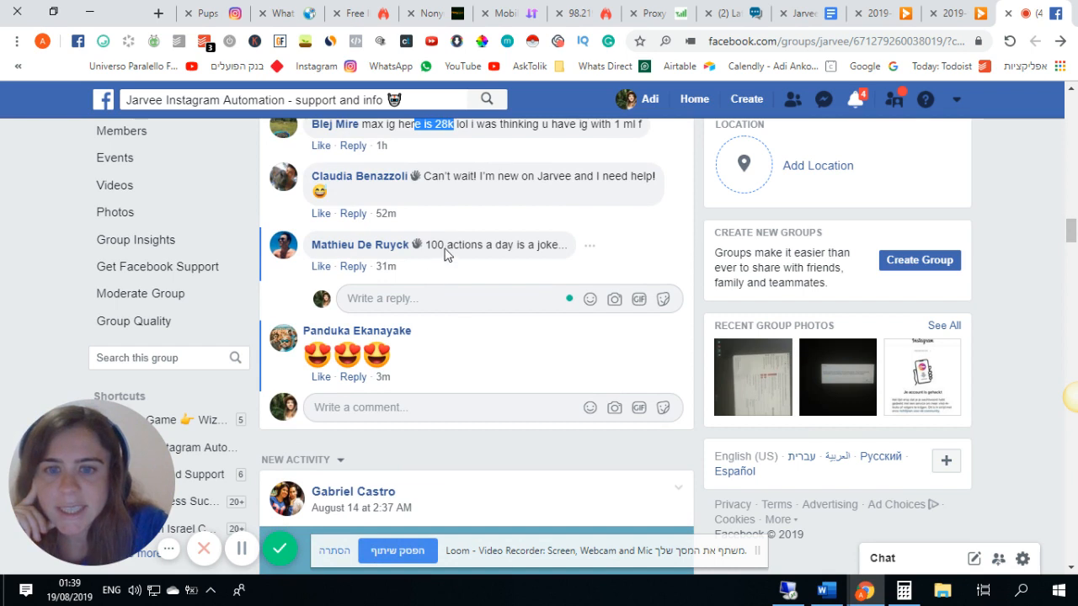
left_click_drag(444, 245, 518, 244)
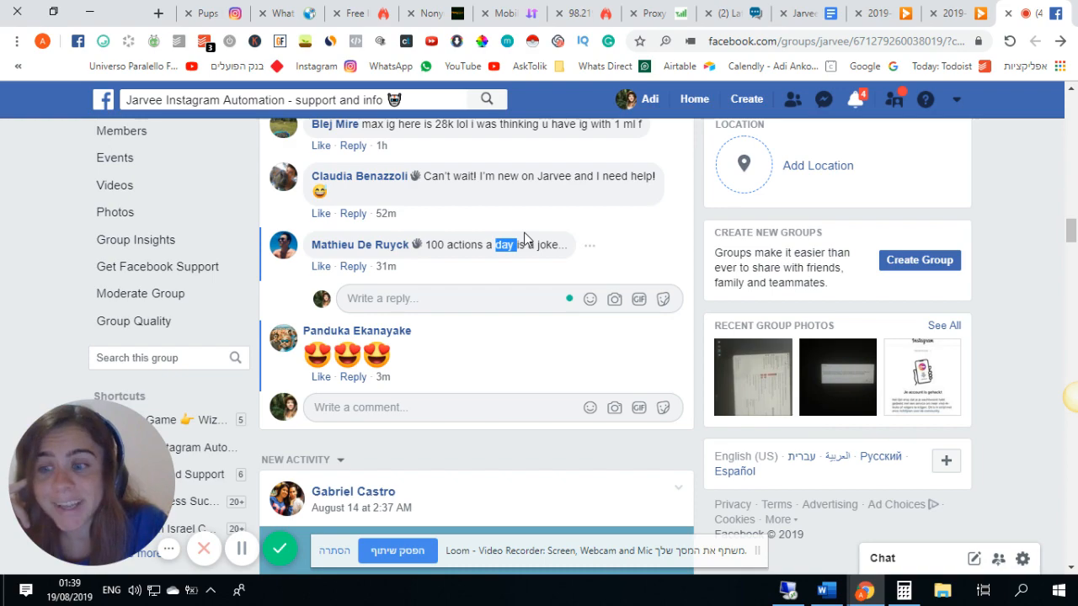
Switch to Jarvee's Tools and check the followback ratio in the Follow Sources of the third account tagged Instagram.
left_click(787, 589)
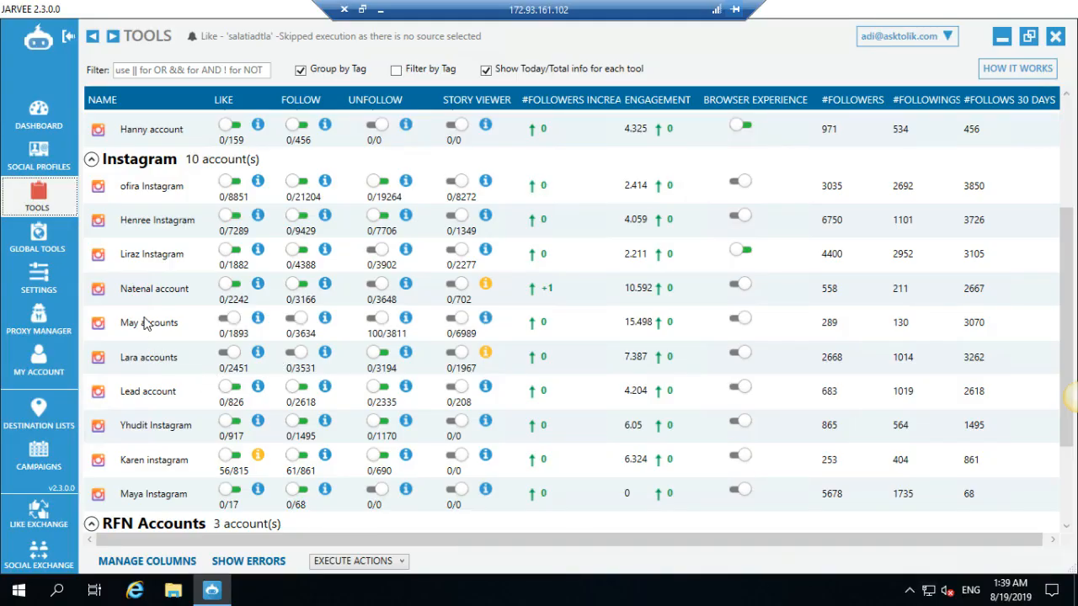
scroll(177, 232, "up", 2)
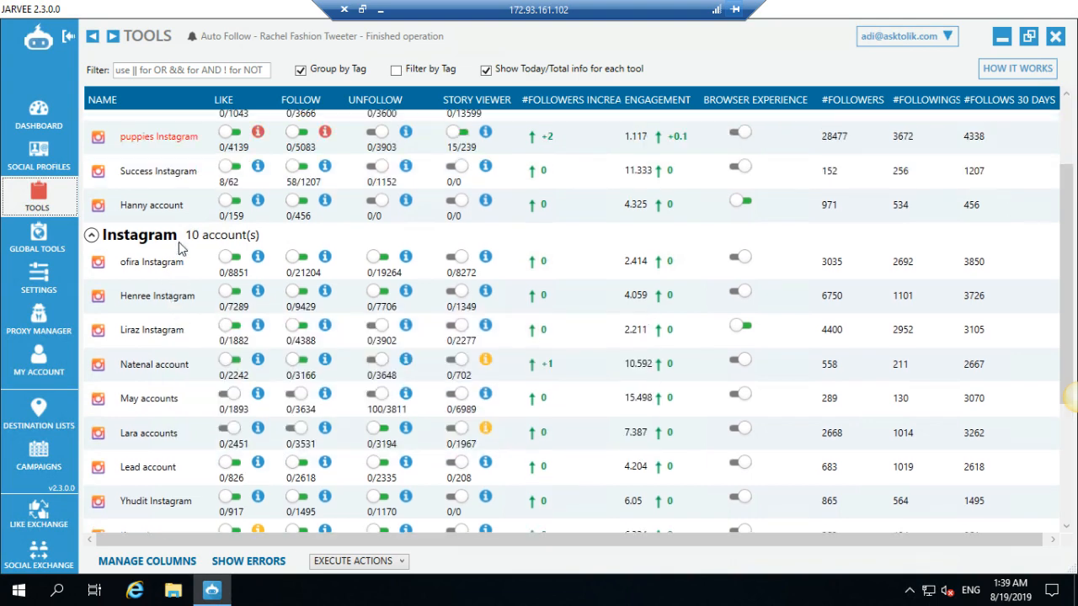
double_click(163, 336)
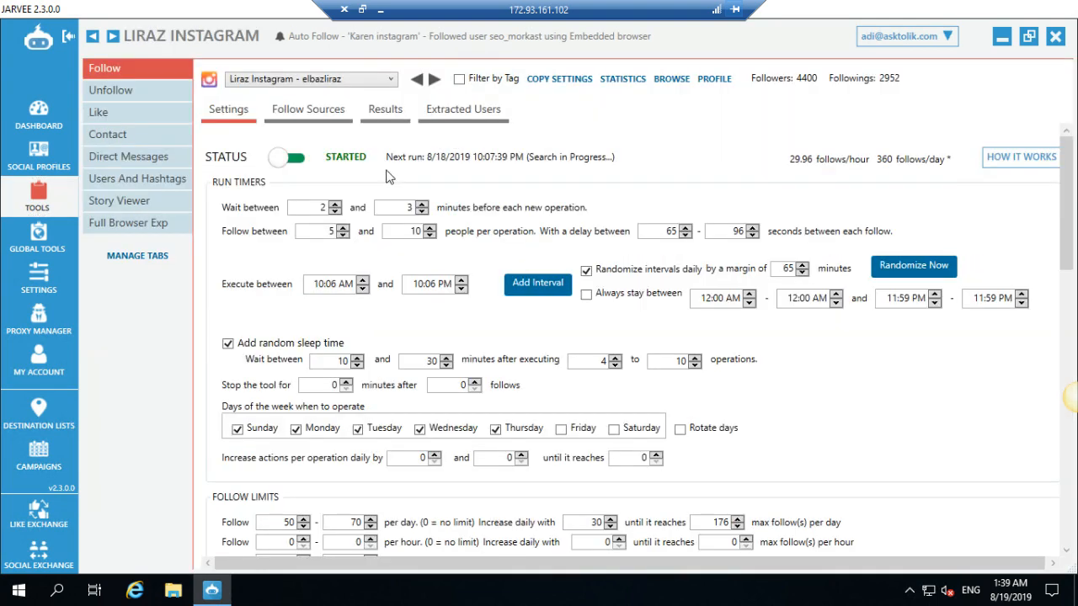
left_click(332, 115)
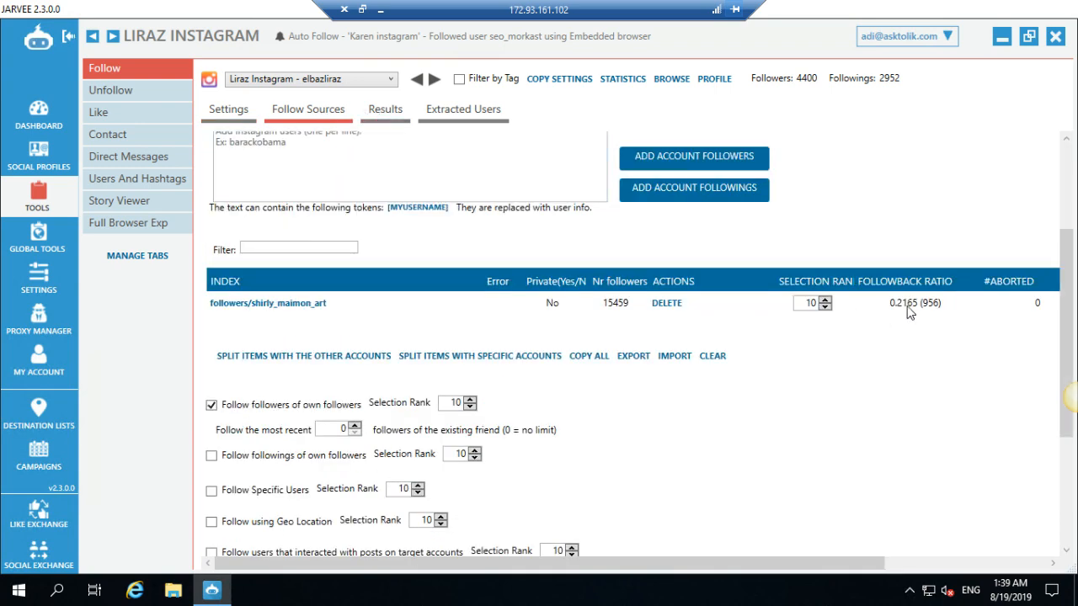
Switch the Follow tool to the music account and view the followback ratios of its follow sources.
left_click(335, 80)
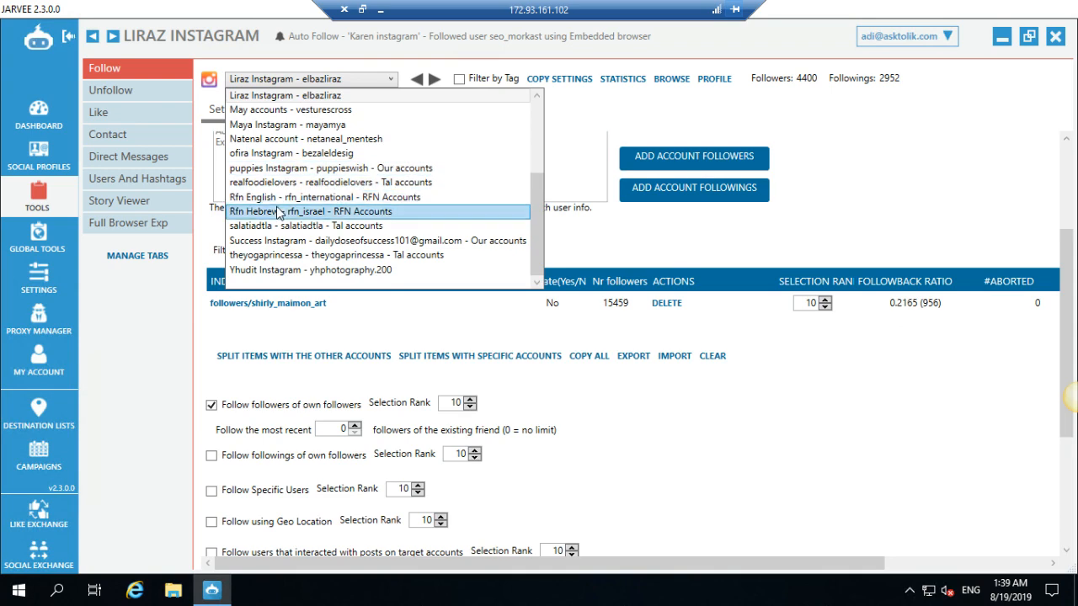
scroll(295, 269, "up", 2)
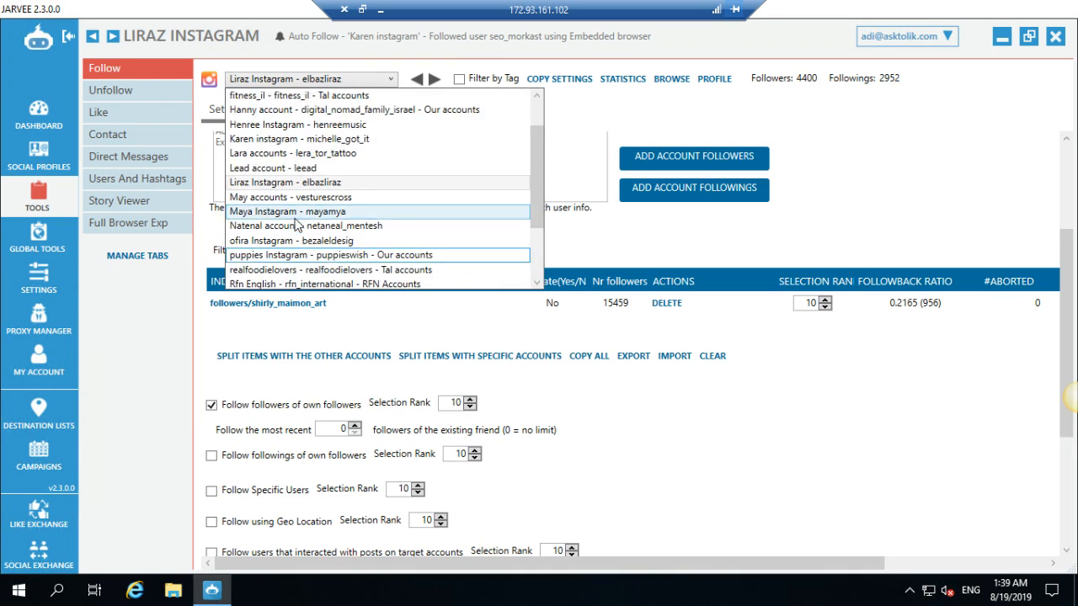
left_click(280, 125)
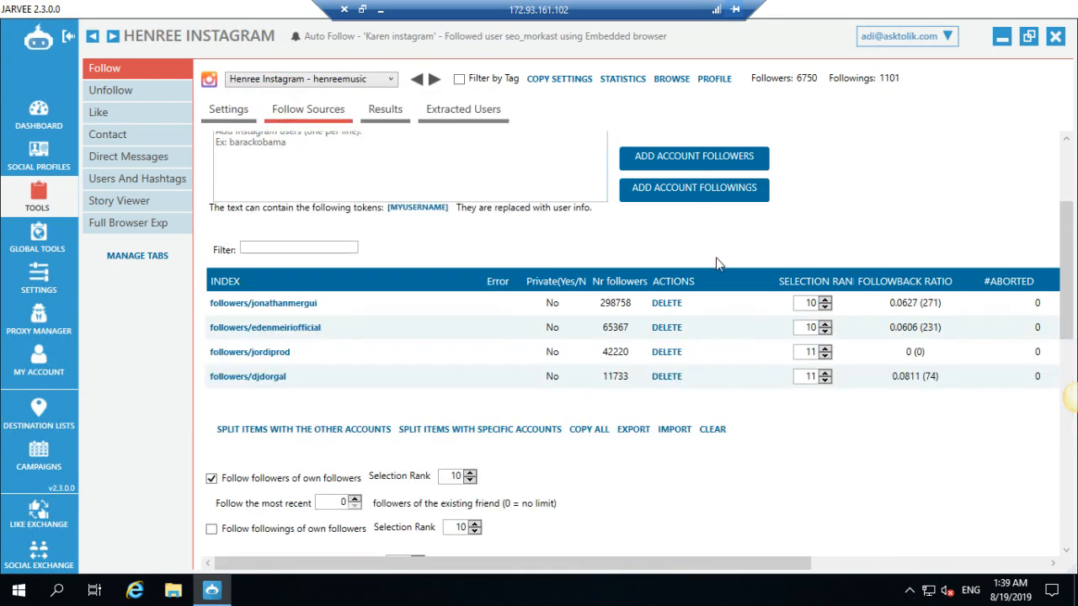
Switch the Follow tool to the tattoo account, check its target accounts' followback ratios, and return to the Facebook group comments.
left_click(342, 83)
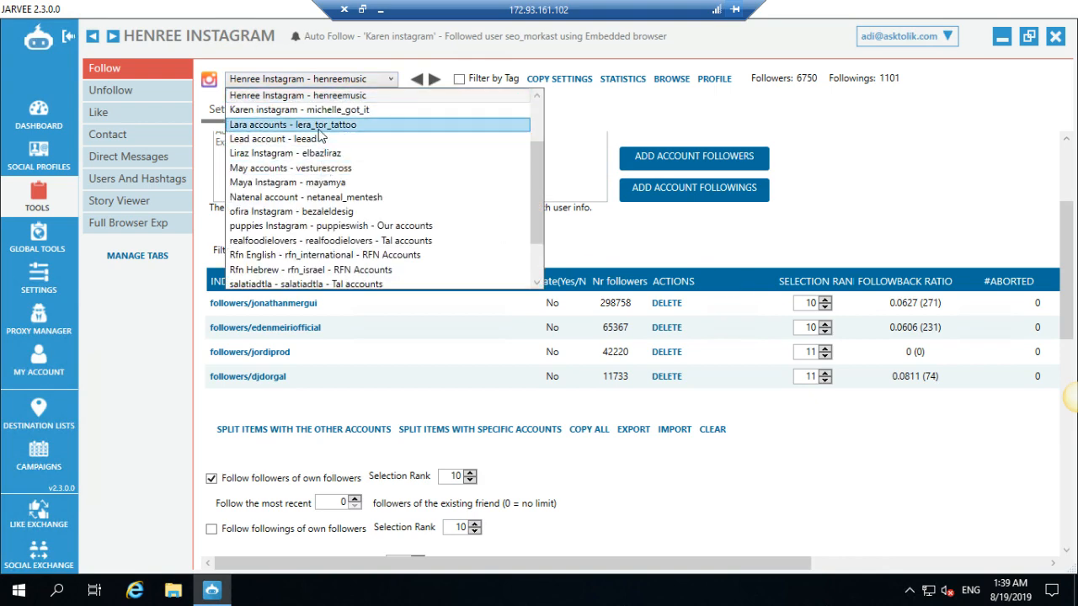
left_click(713, 257)
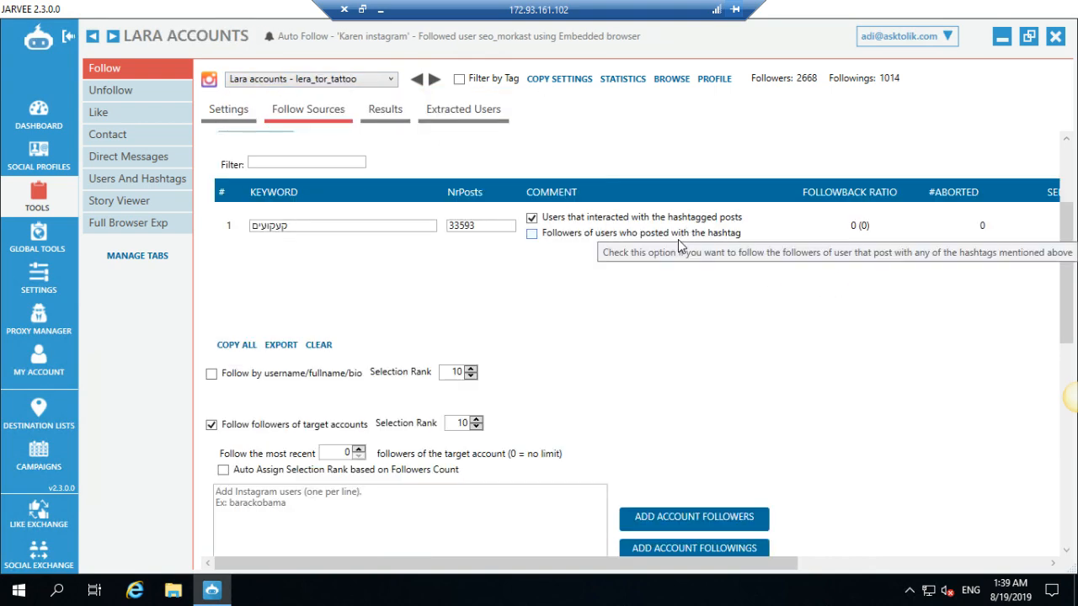
scroll(780, 368, "down", 5)
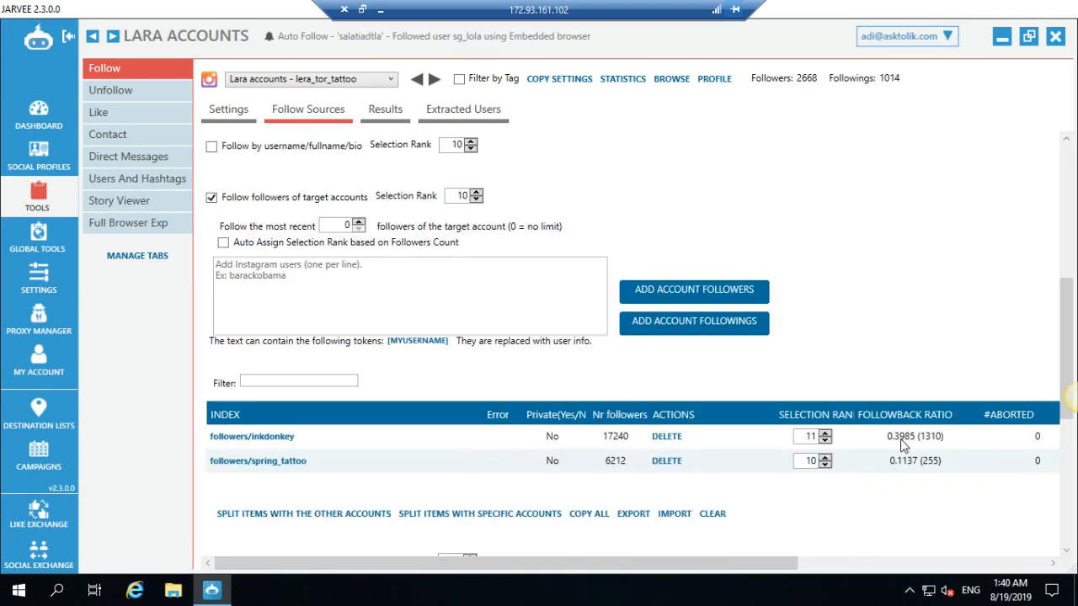
left_click(380, 9)
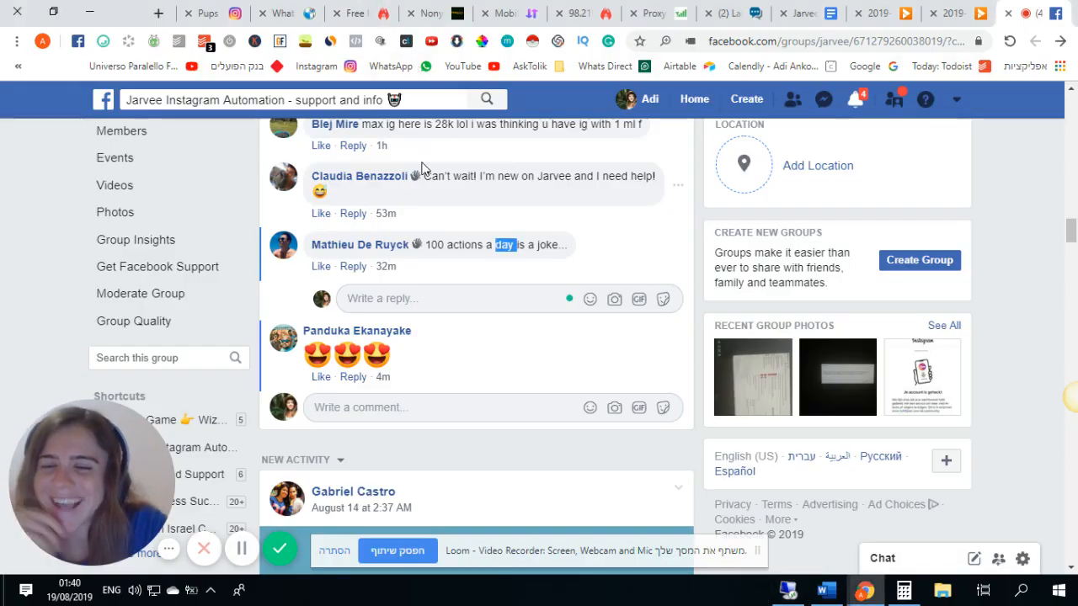
Open the Calendly scheduling page in a new browser tab and view the booking calendar of the 60 min Jarvee tutoriel.
scroll(493, 393, "up", 7)
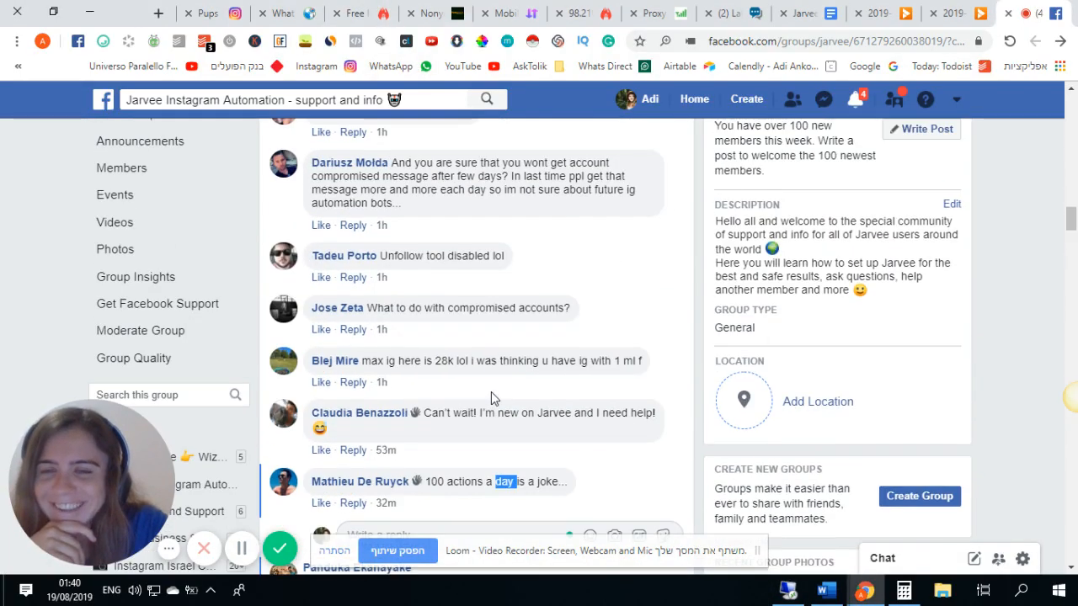
scroll(491, 391, "up", 8)
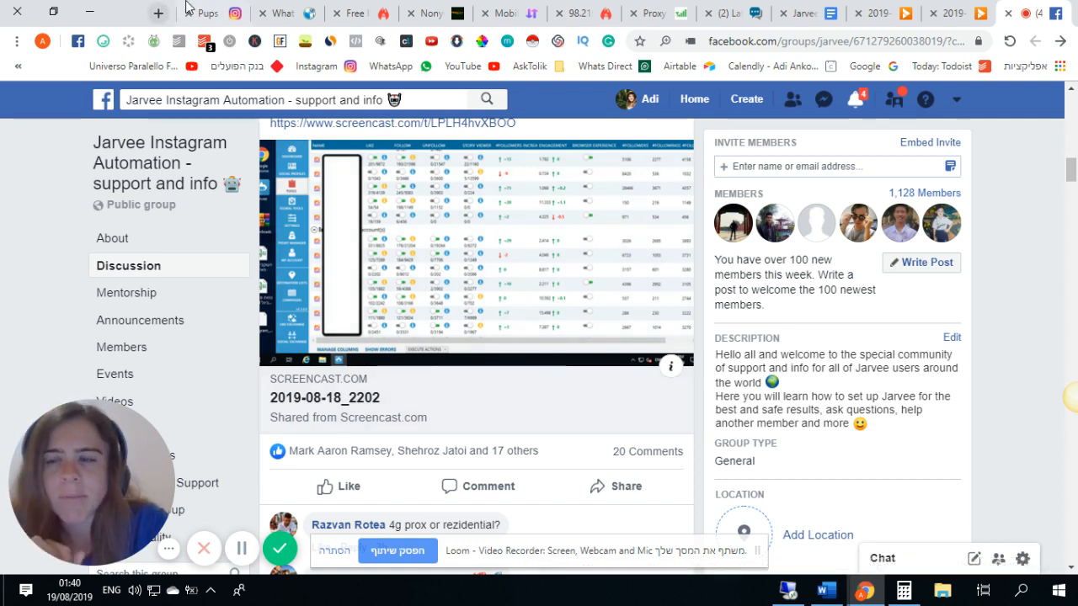
left_click(234, 10)
left_click(158, 12)
left_click(773, 67)
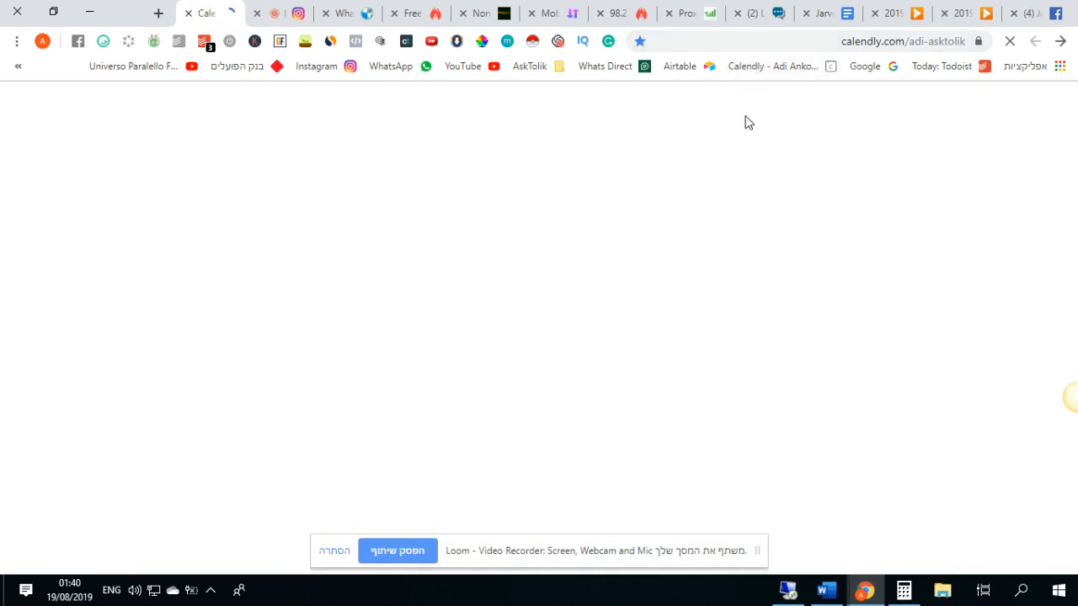
scroll(665, 455, "down", 2)
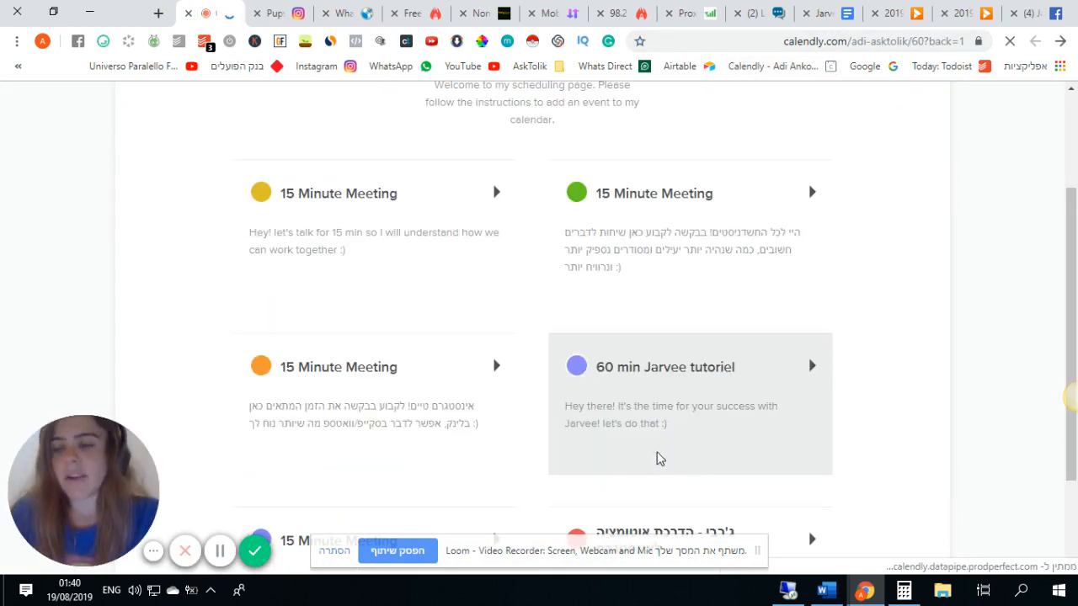
left_click(655, 453)
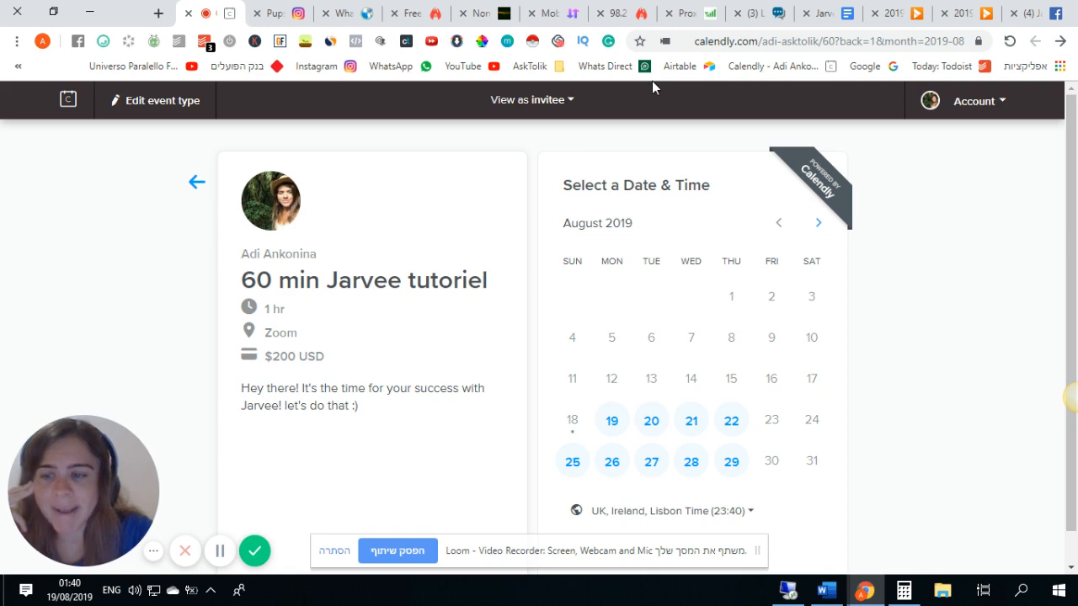
Show the mpsocial Instagram Marketing forum, return to the Facebook group and highlight the group's name in the search field.
left_click(752, 12)
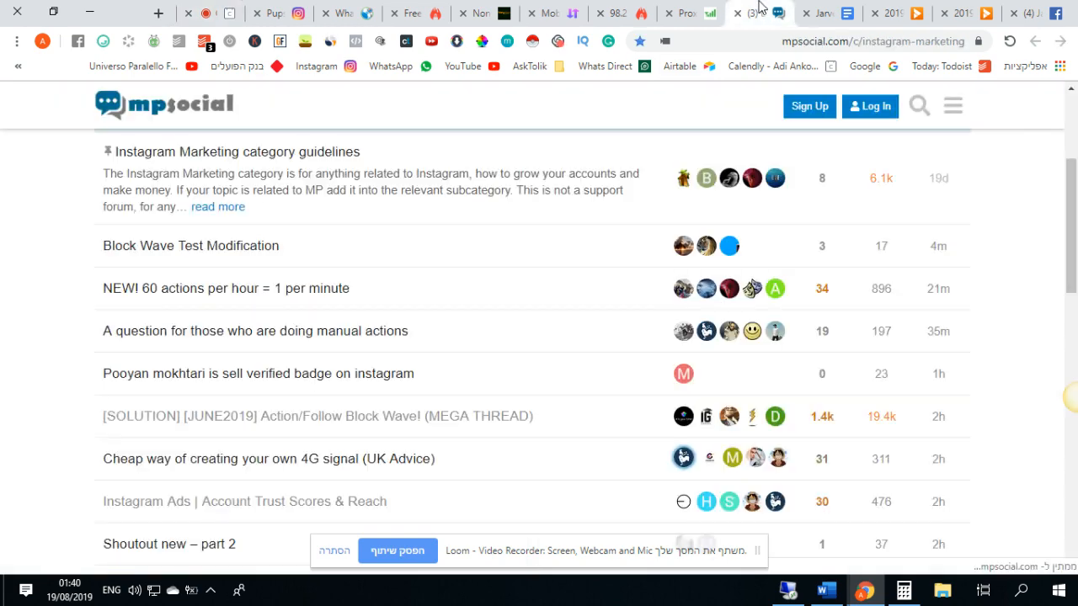
scroll(767, 155, "up", 3)
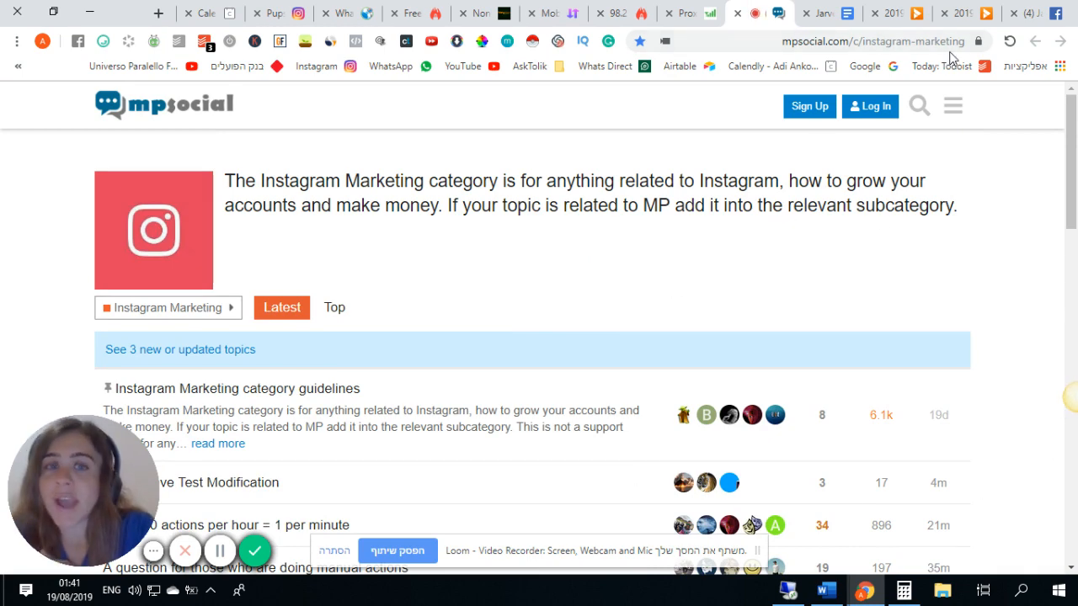
left_click(1031, 13)
scroll(397, 421, "up", 5)
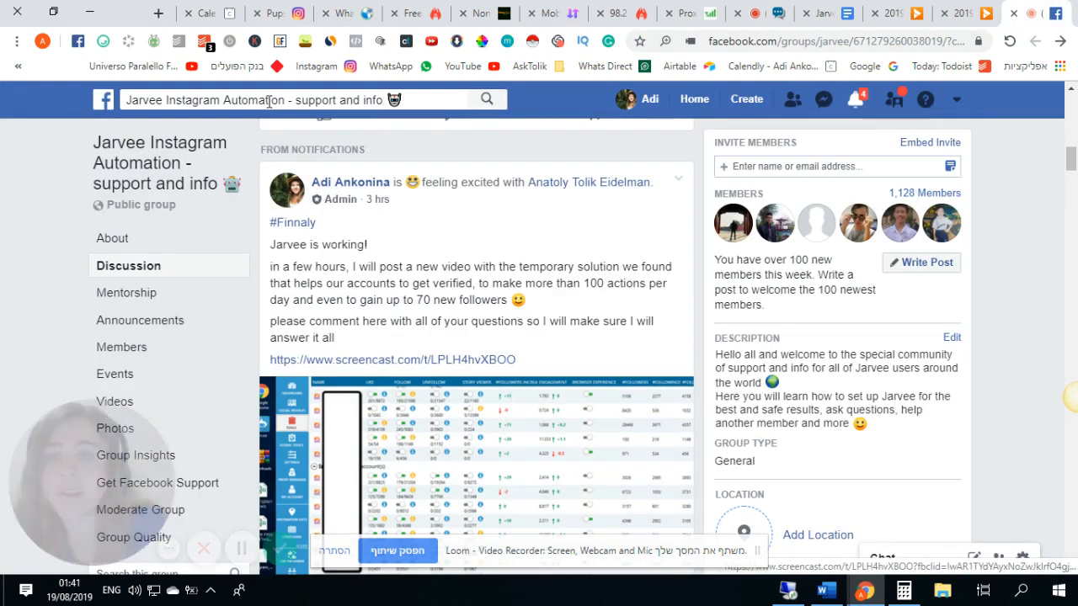
left_click(269, 101)
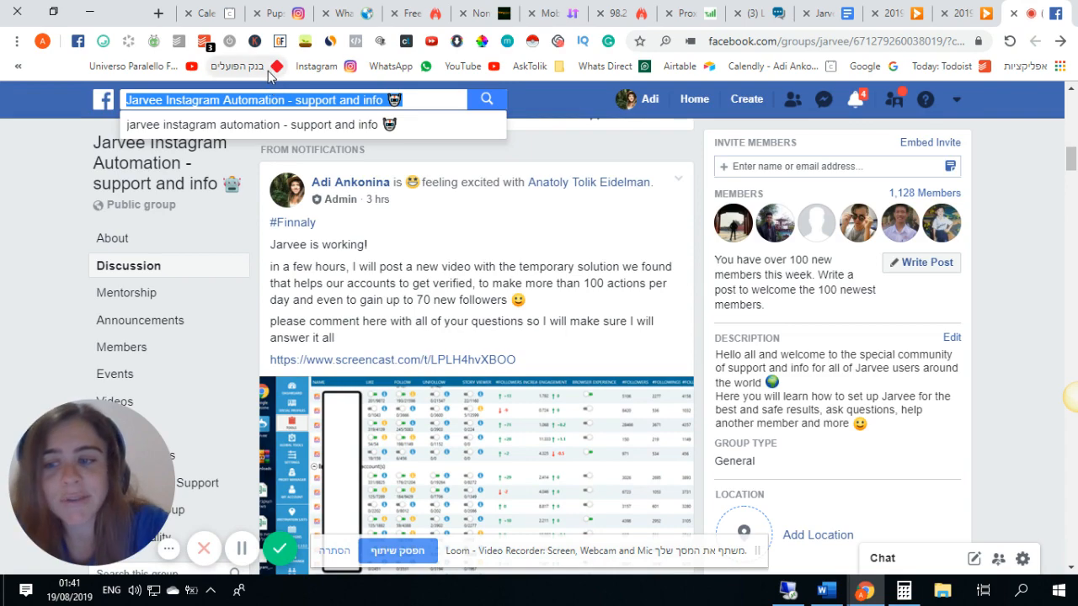
Look through the members' comments on the "Jarvee is working!" post again and go back up to the Facebook research post.
scroll(408, 402, "down", 8)
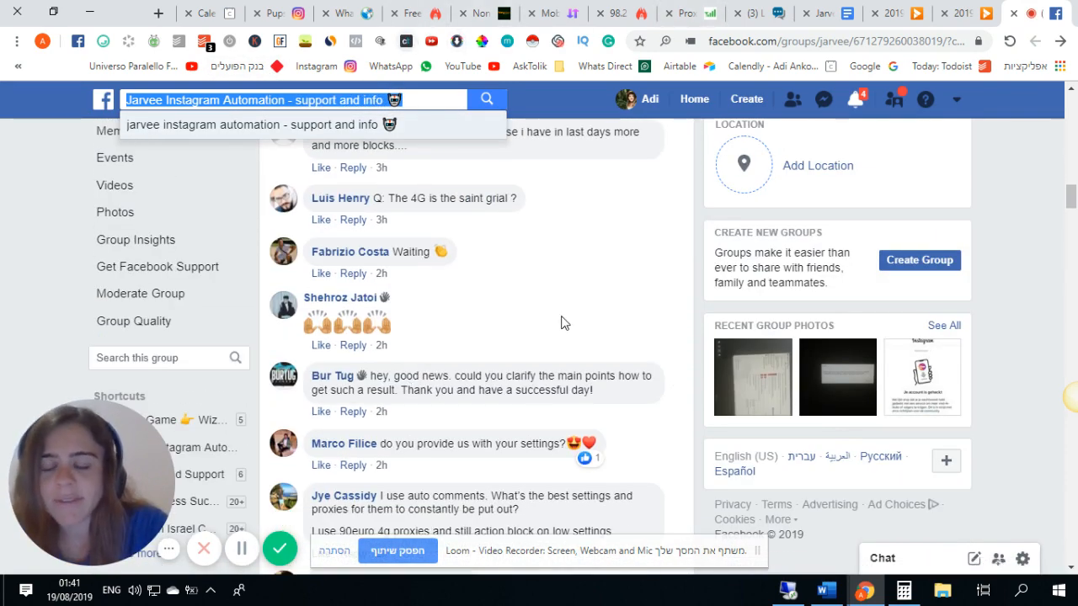
scroll(567, 330, "down", 3)
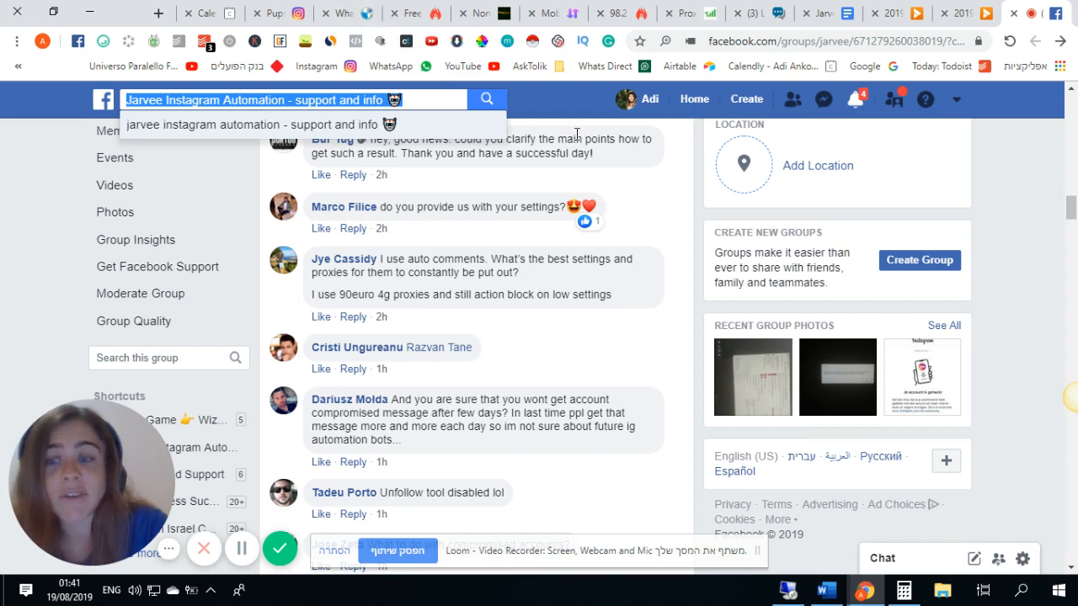
scroll(320, 261, "up", 4)
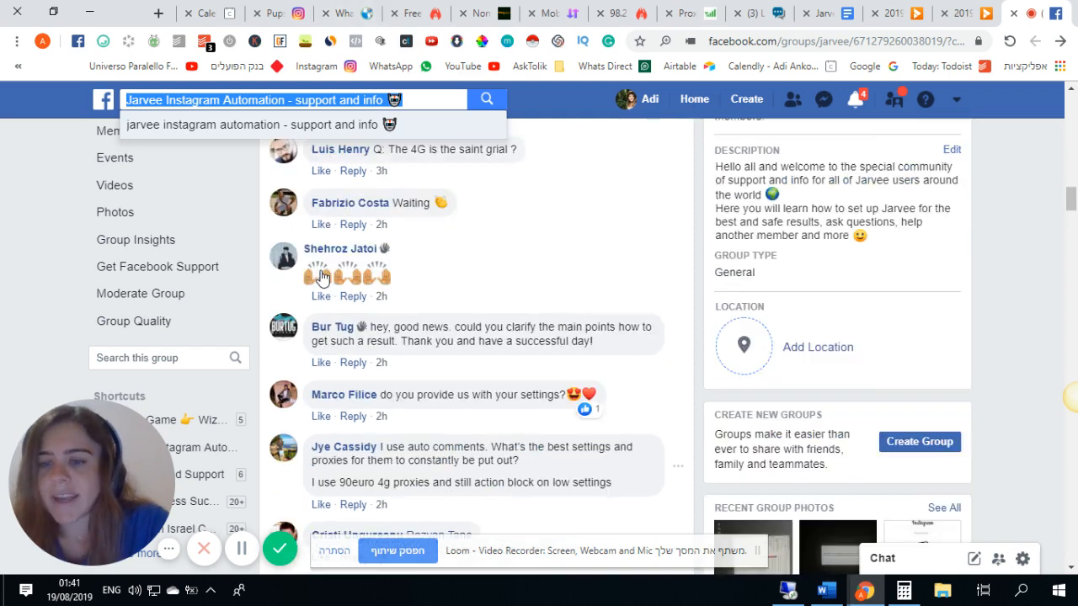
scroll(320, 278, "up", 4)
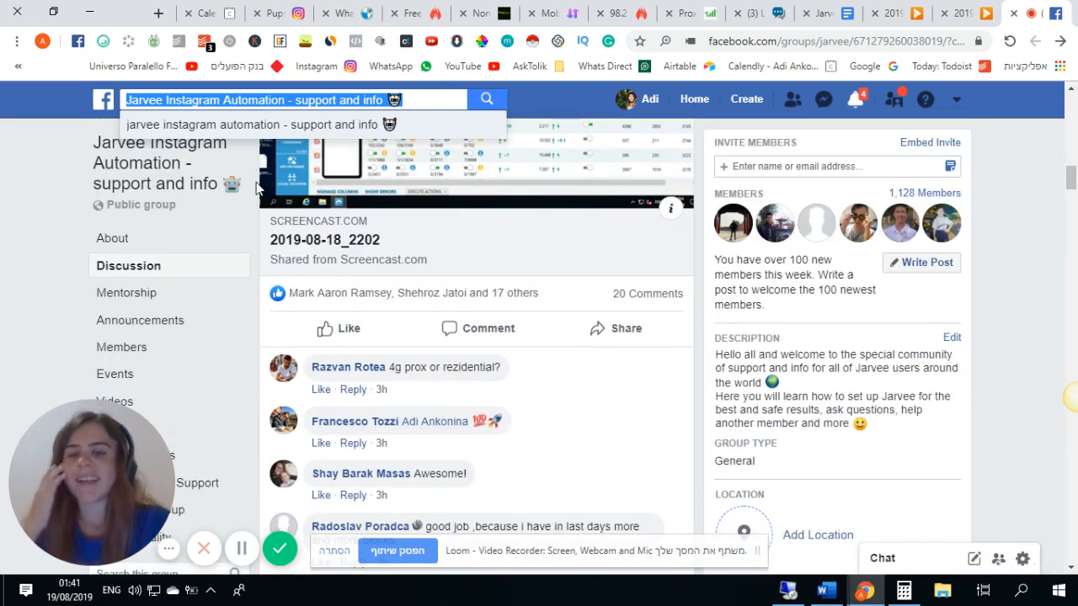
scroll(298, 339, "up", 8)
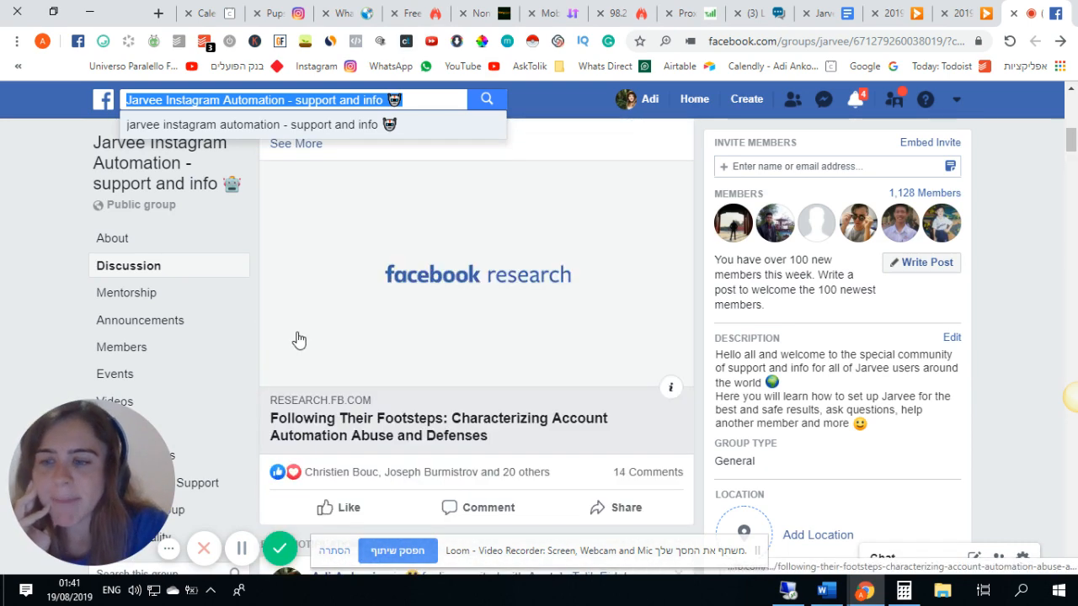